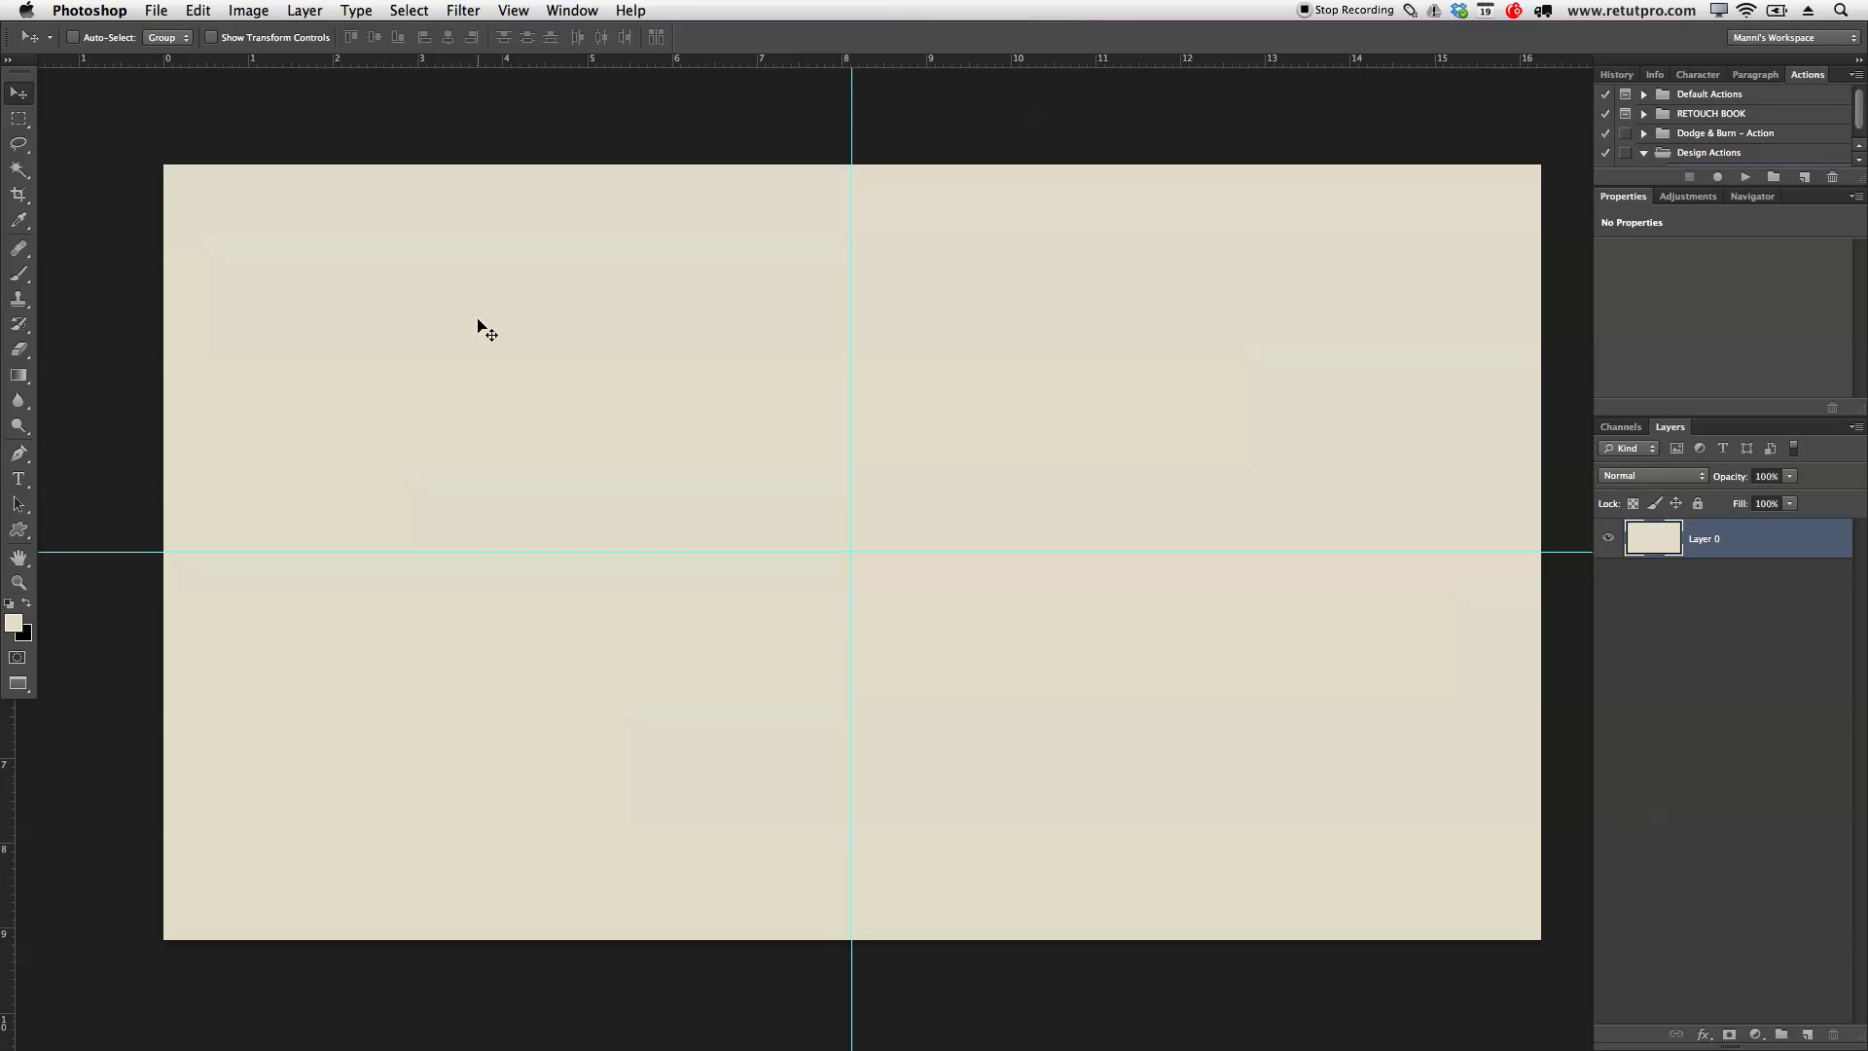
# - Select the Pen tool in the toolbar and look over its flyout of pen variants
pyautogui.click(508, 324)
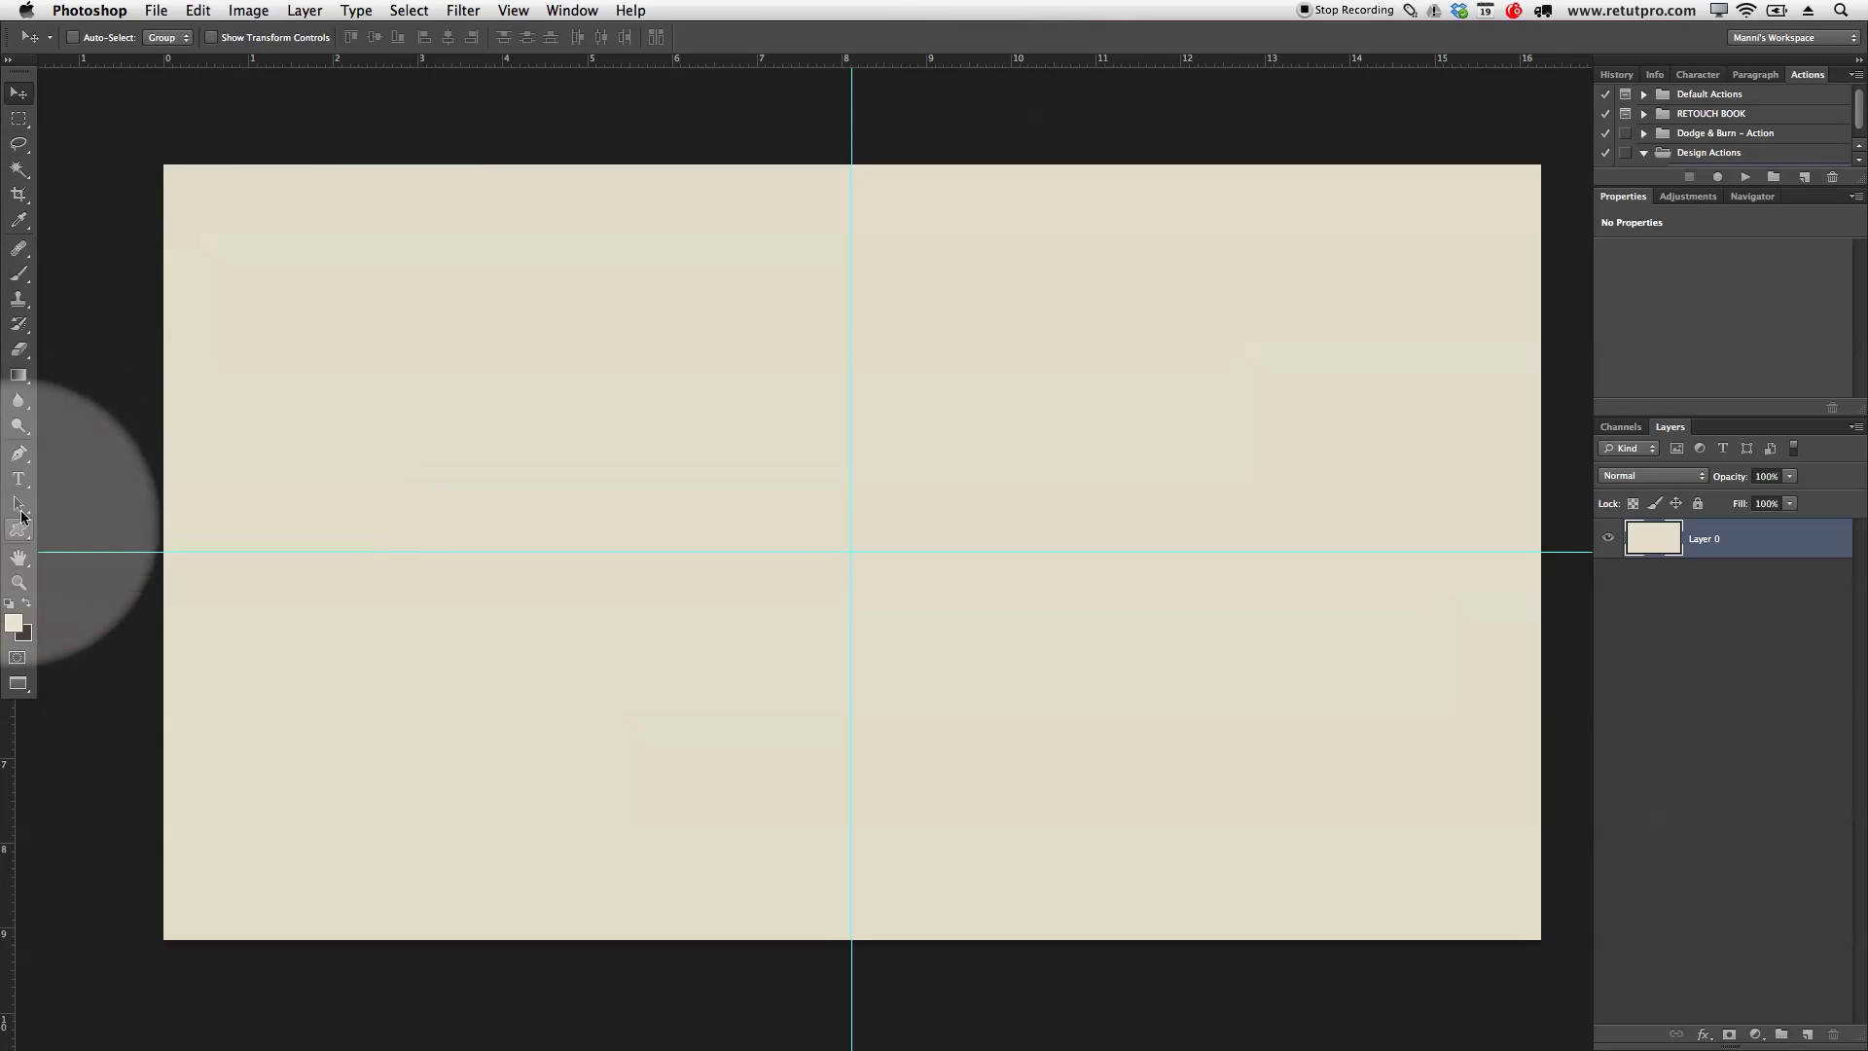
pyautogui.click(20, 454)
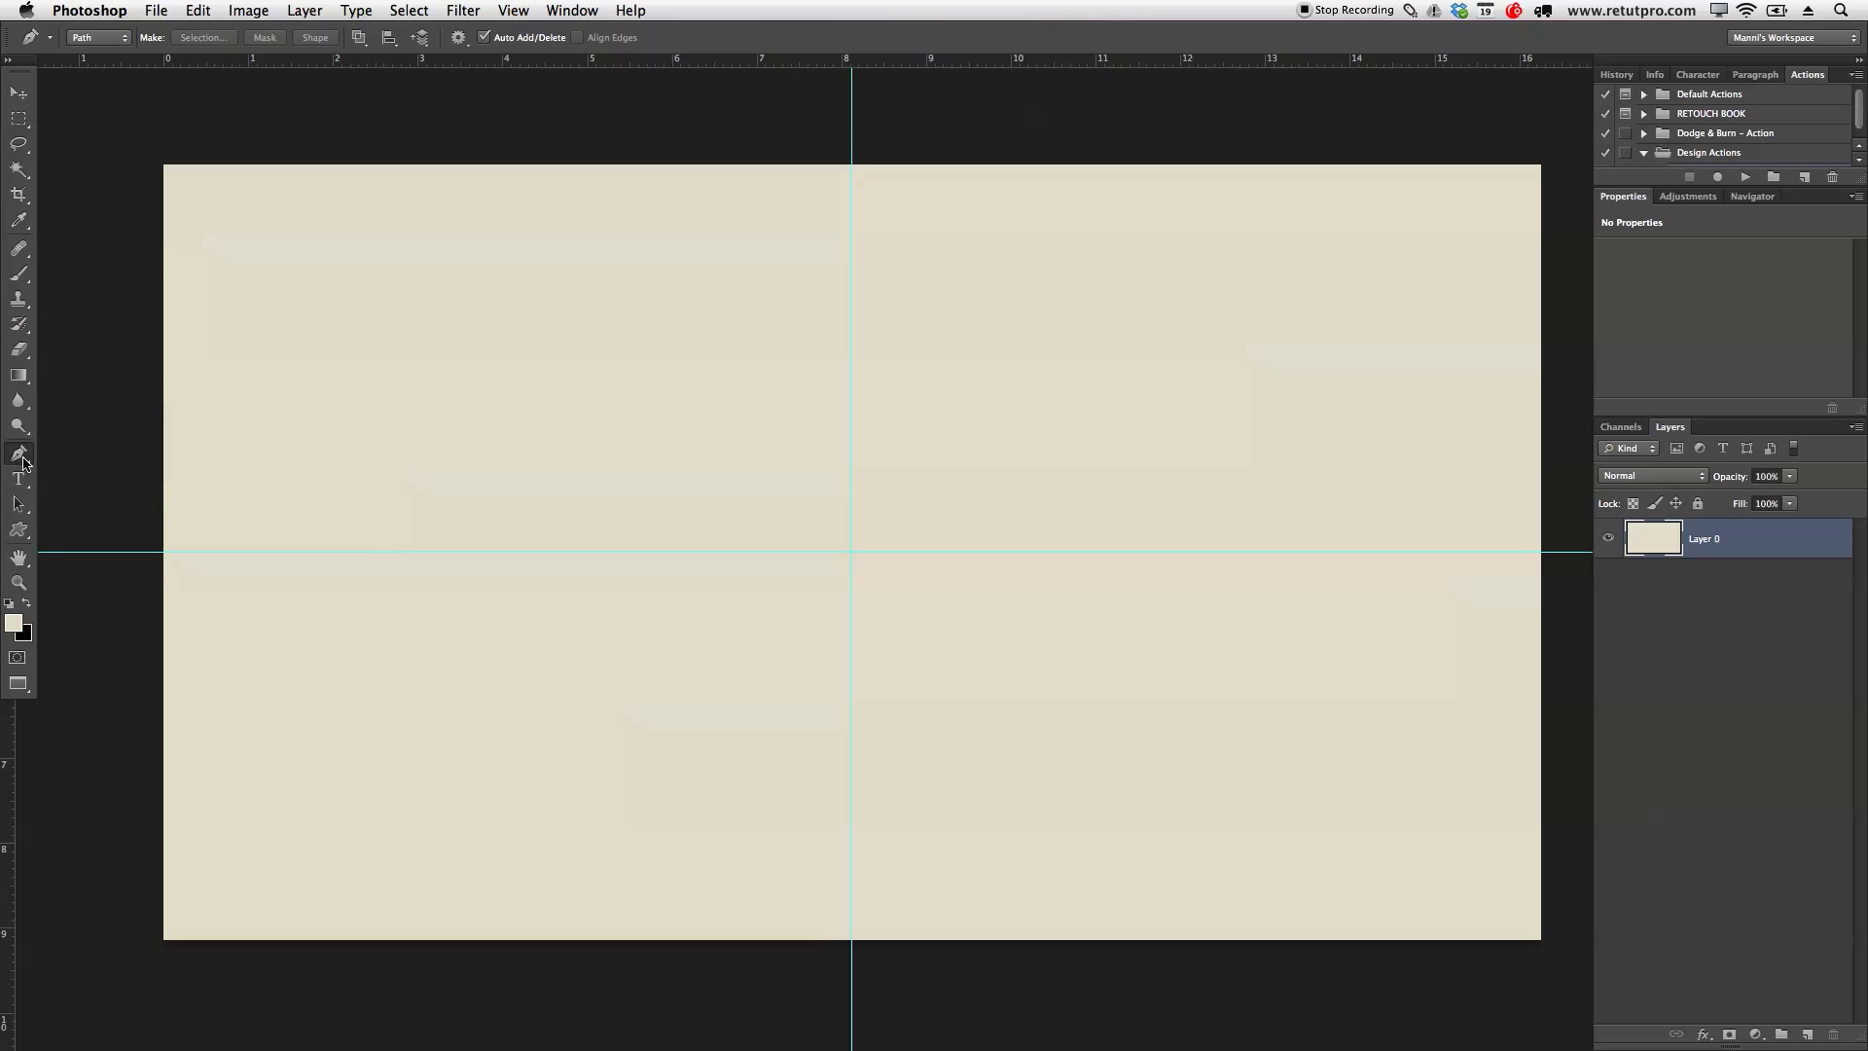
pyautogui.click(16, 457)
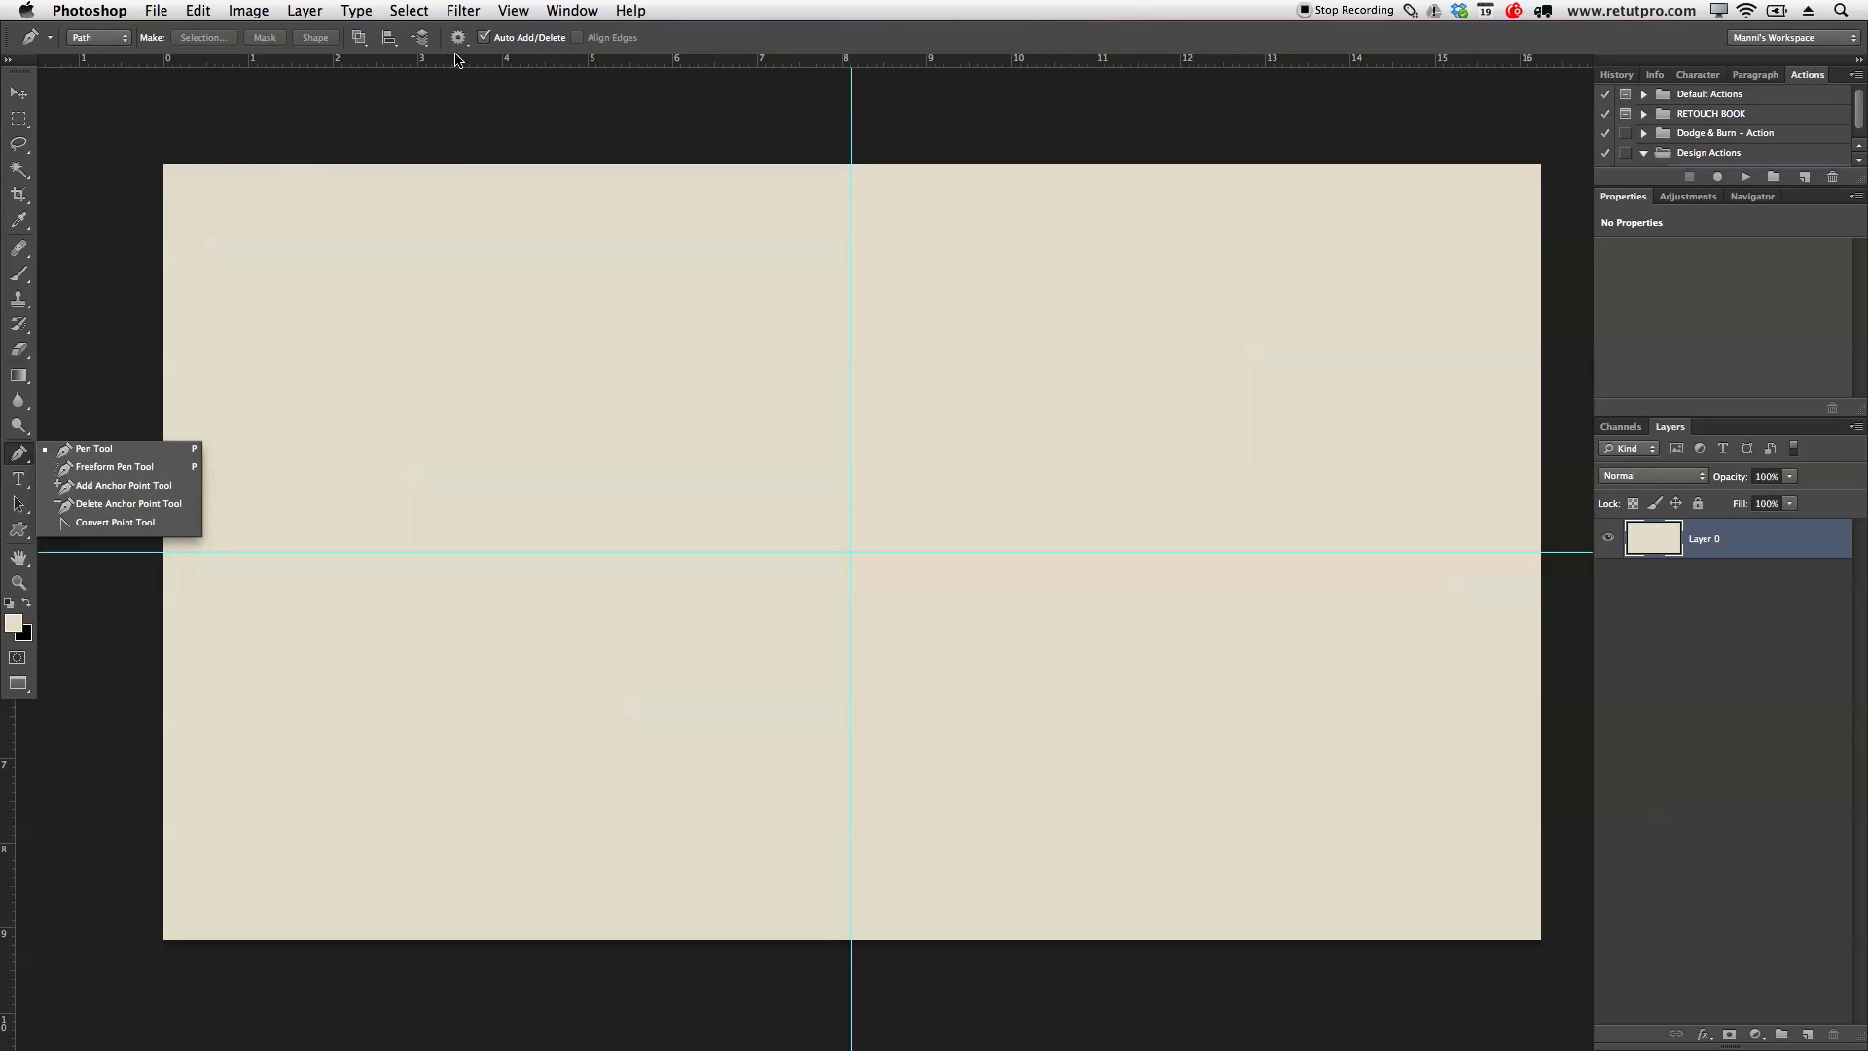
pyautogui.click(340, 124)
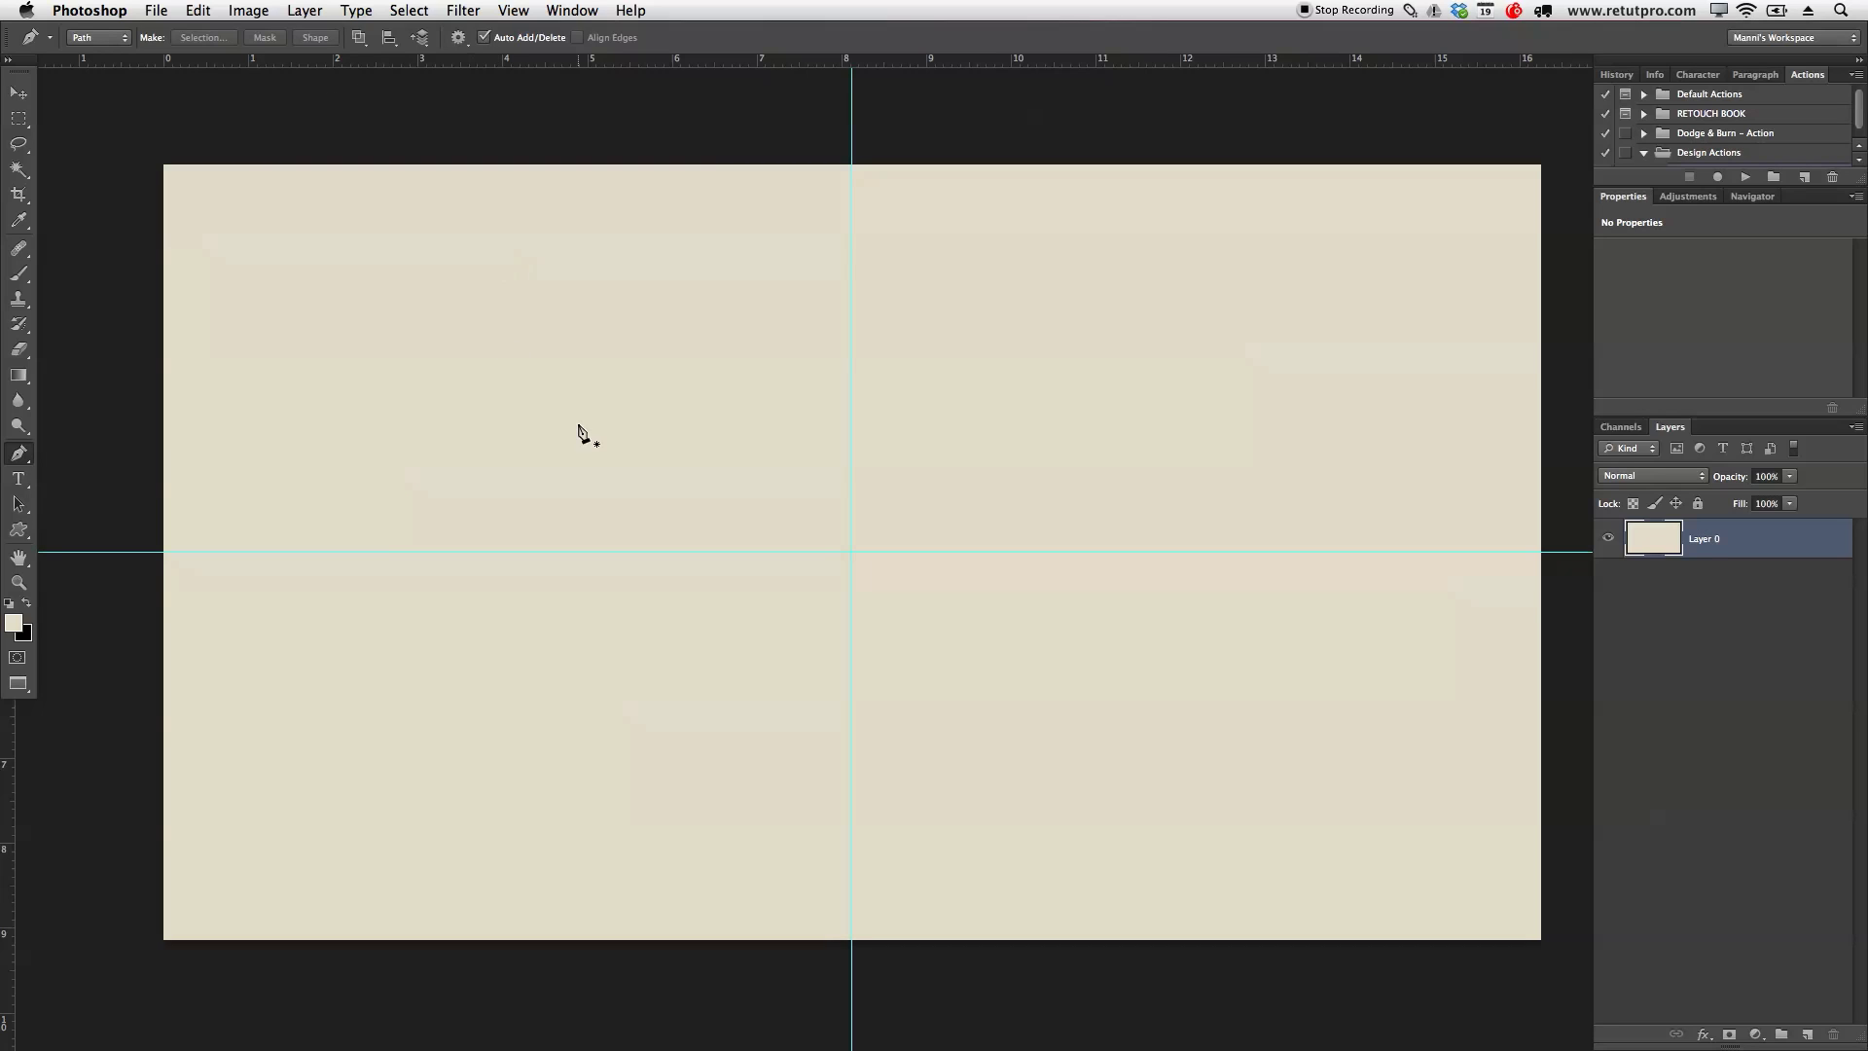
# - Place straight-segment anchors from the start point out to the lower-right corner and lower-left tail
pyautogui.click(502, 433)
pyautogui.click(482, 353)
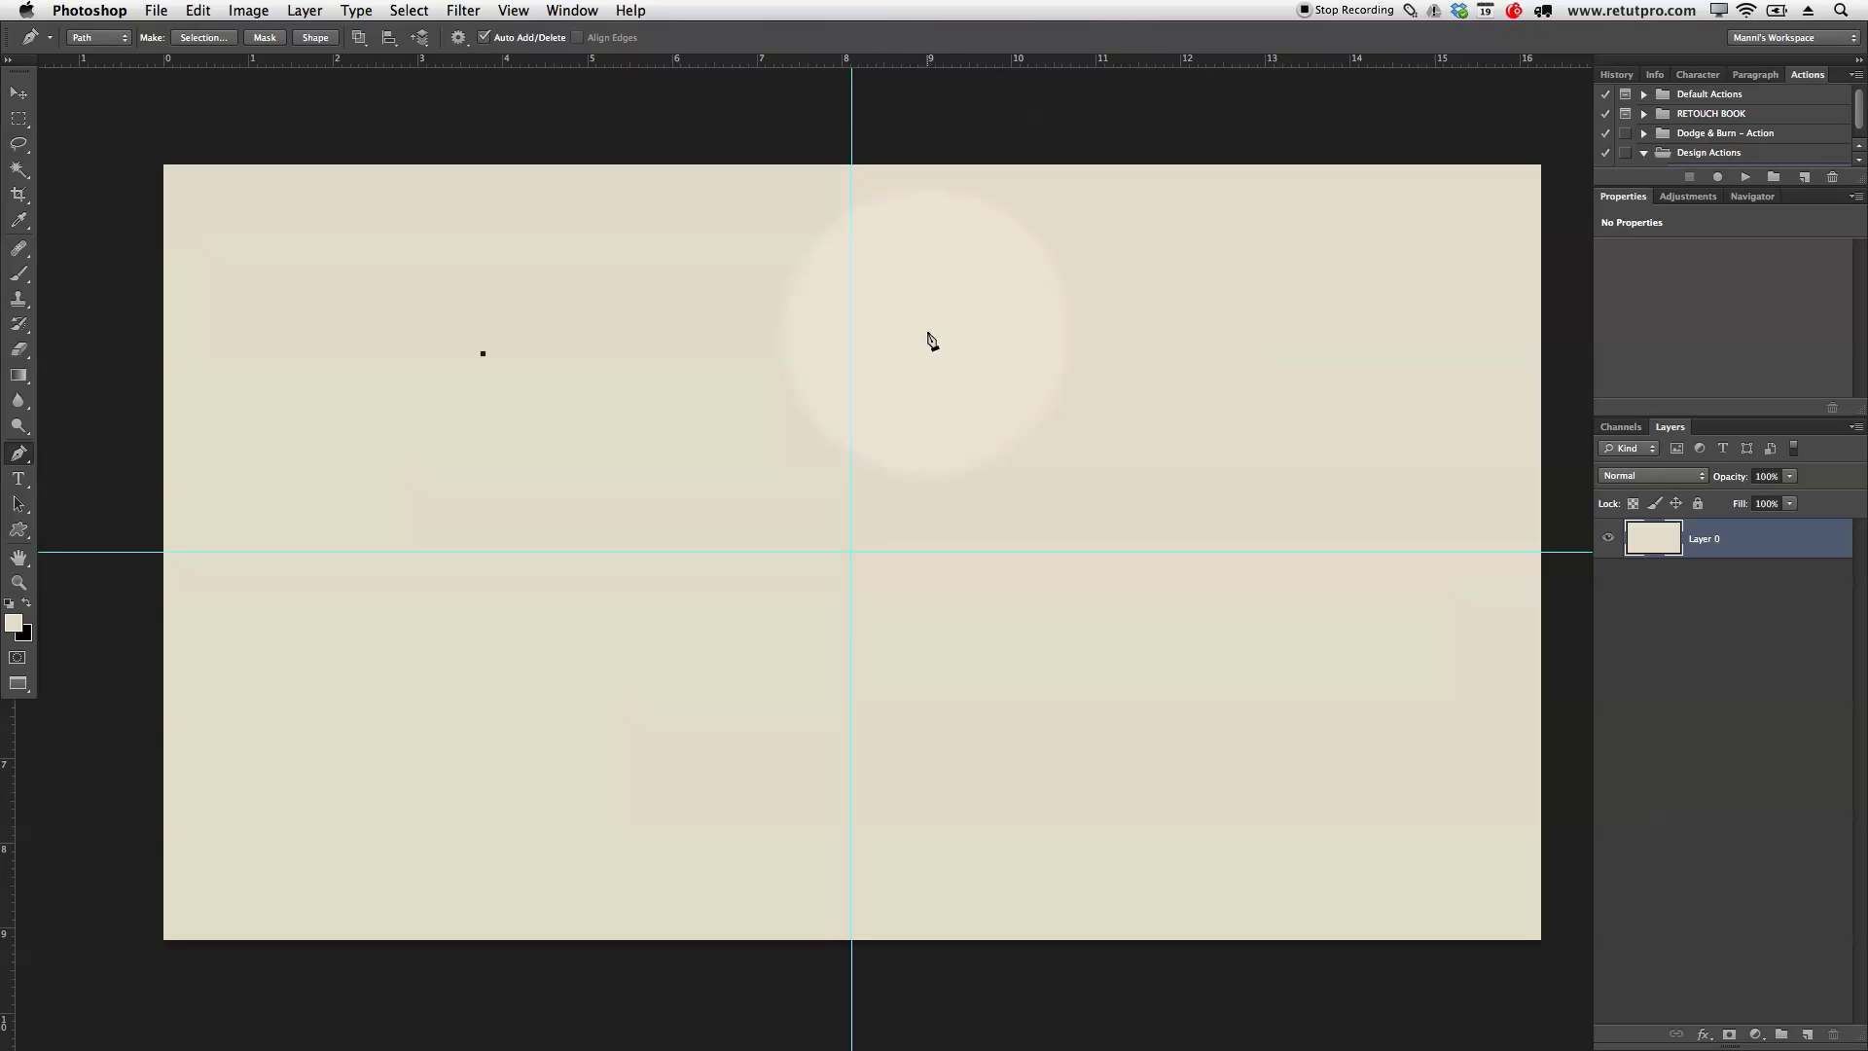
pyautogui.click(994, 292)
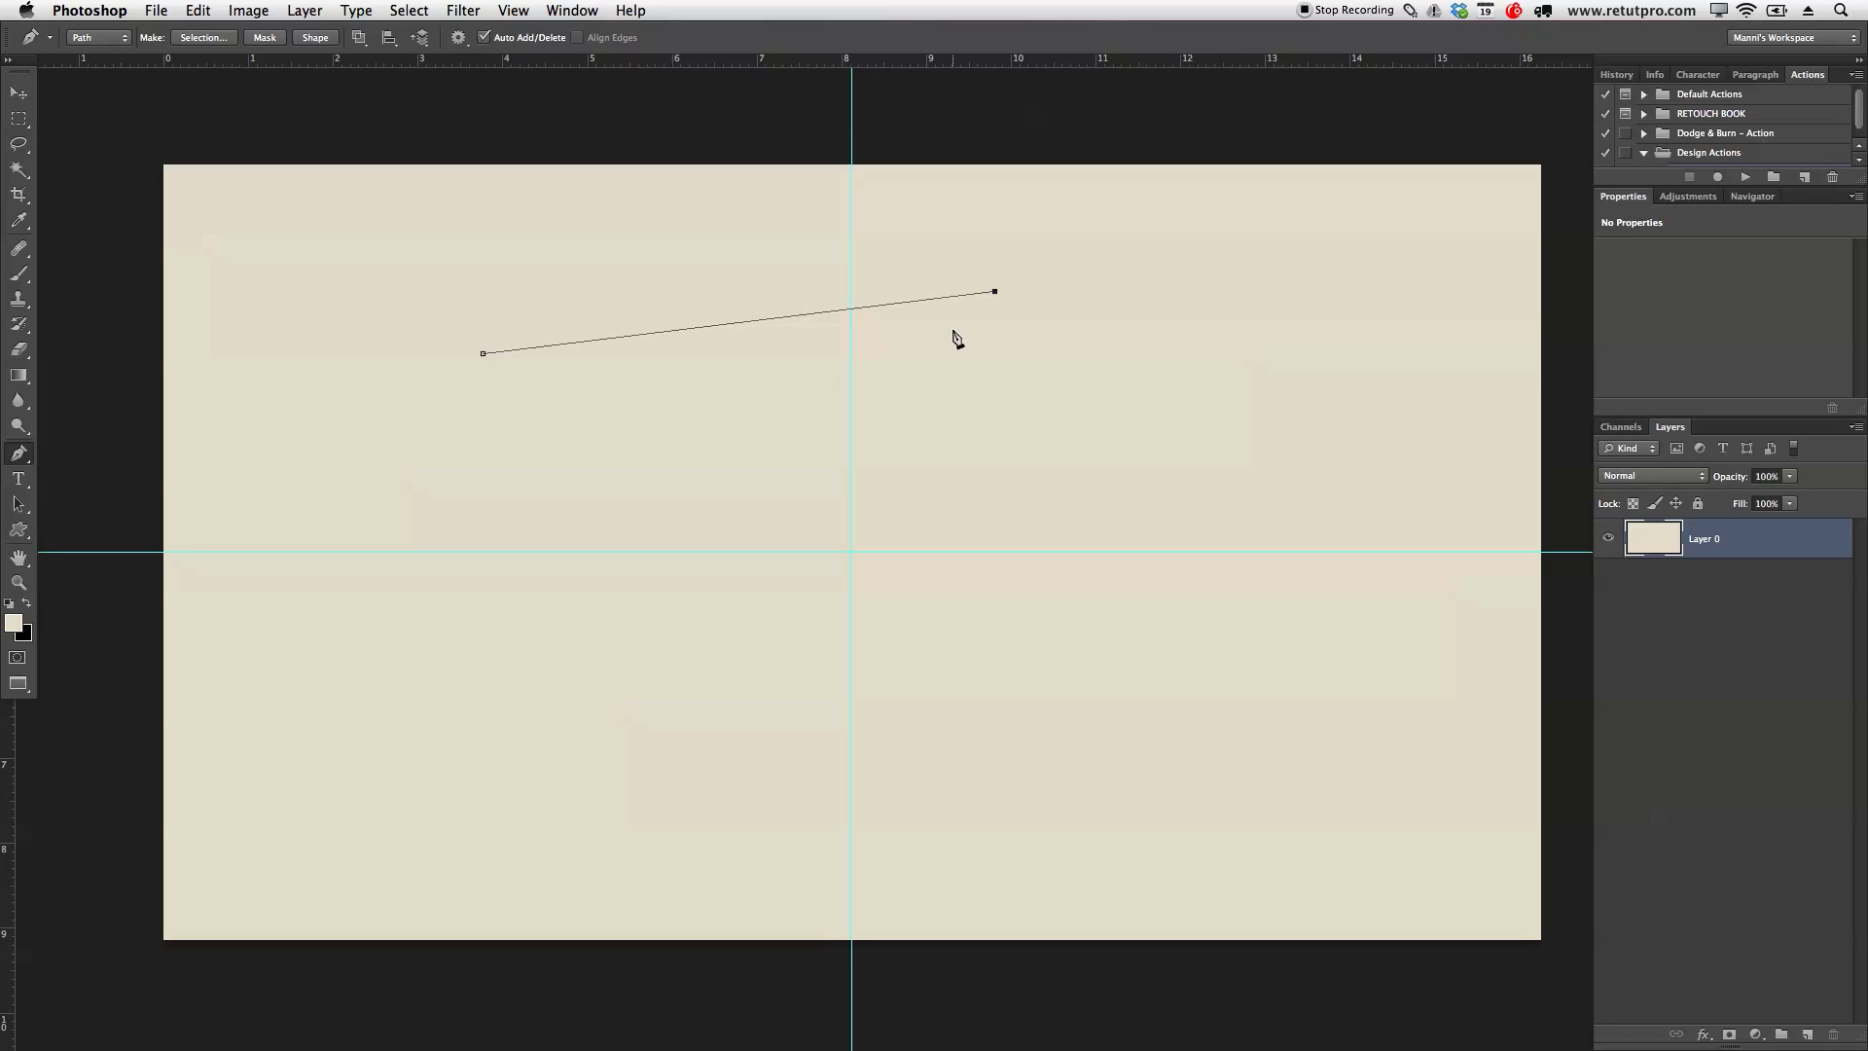
pyautogui.click(1093, 649)
pyautogui.click(684, 725)
pyautogui.click(611, 521)
pyautogui.click(768, 482)
pyautogui.click(825, 593)
pyautogui.click(932, 500)
pyautogui.click(902, 356)
pyautogui.click(561, 440)
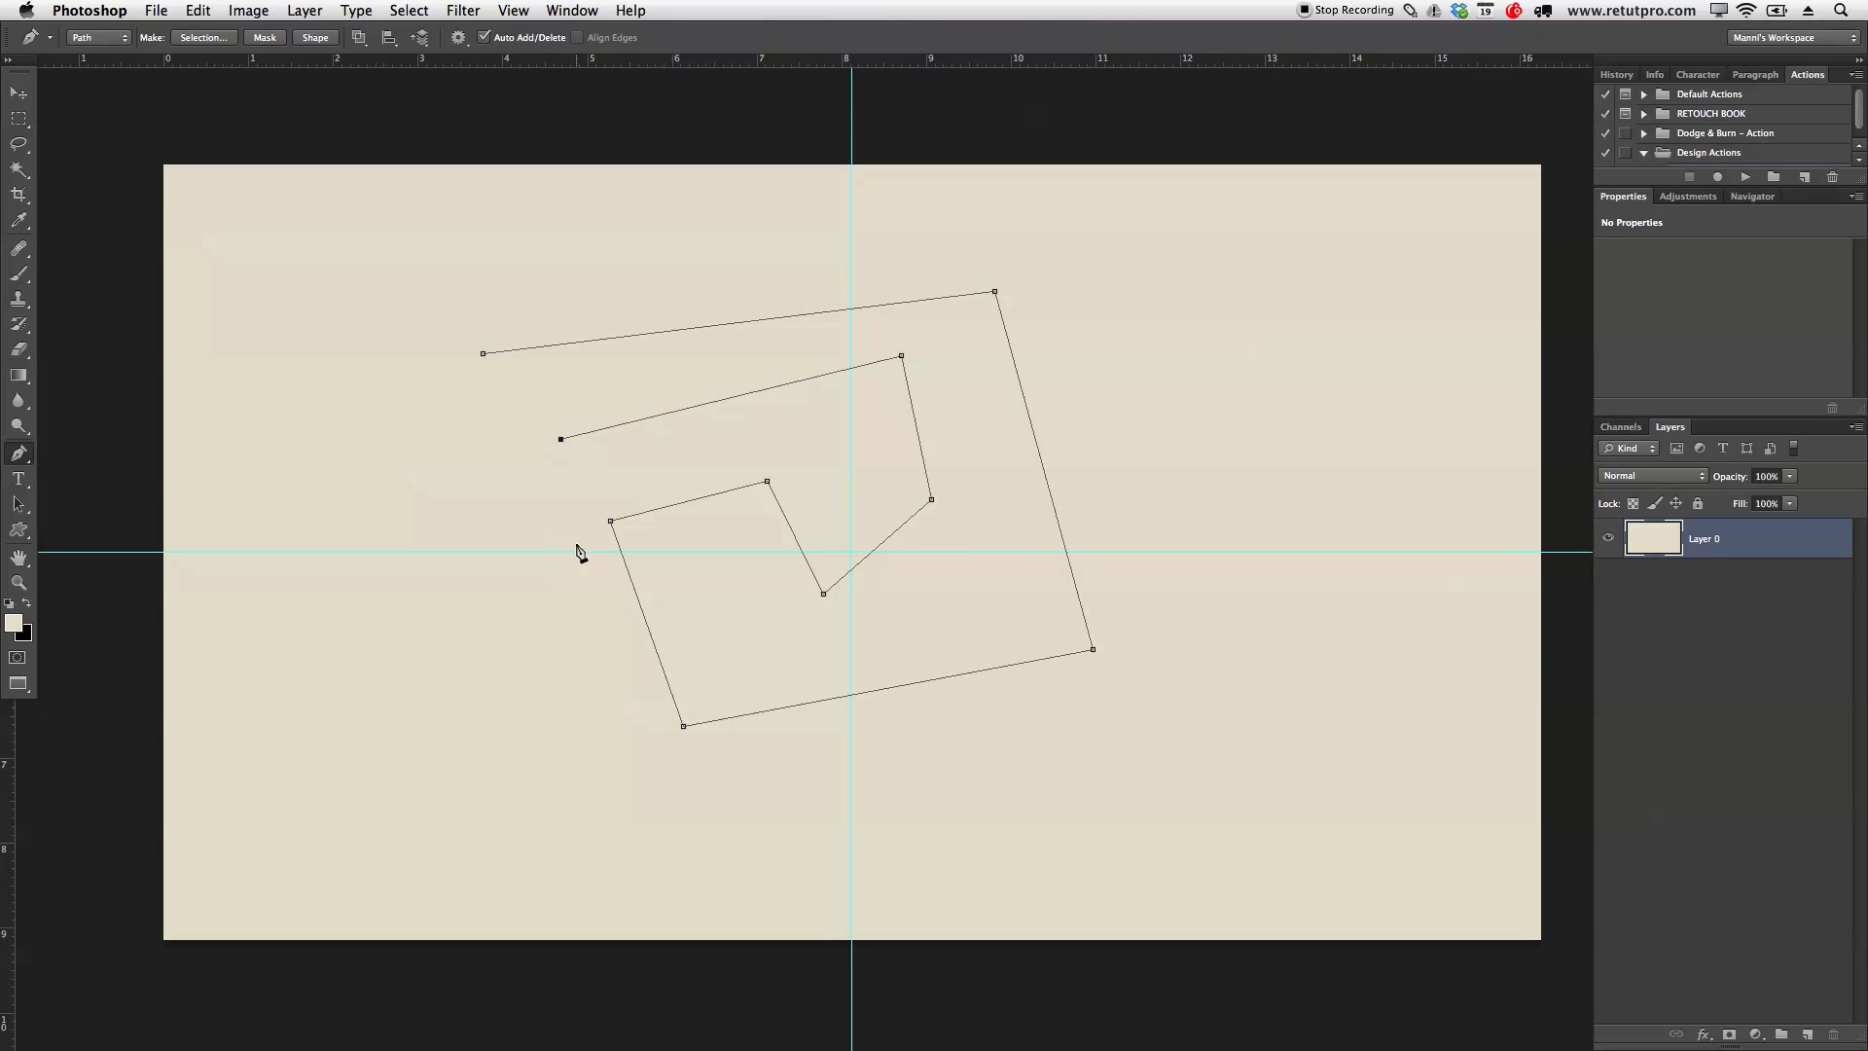
pyautogui.click(577, 544)
pyautogui.click(344, 671)
pyautogui.click(453, 654)
# - Continue the zig-zag up the left side and around the top handle, closing at the start
pyautogui.click(376, 472)
pyautogui.click(440, 457)
pyautogui.click(516, 425)
pyautogui.click(528, 385)
pyautogui.click(600, 372)
pyautogui.click(606, 296)
pyautogui.click(689, 285)
pyautogui.click(689, 346)
pyautogui.click(765, 348)
pyautogui.click(756, 248)
pyautogui.click(633, 246)
pyautogui.click(534, 252)
pyautogui.click(509, 286)
pyautogui.click(484, 324)
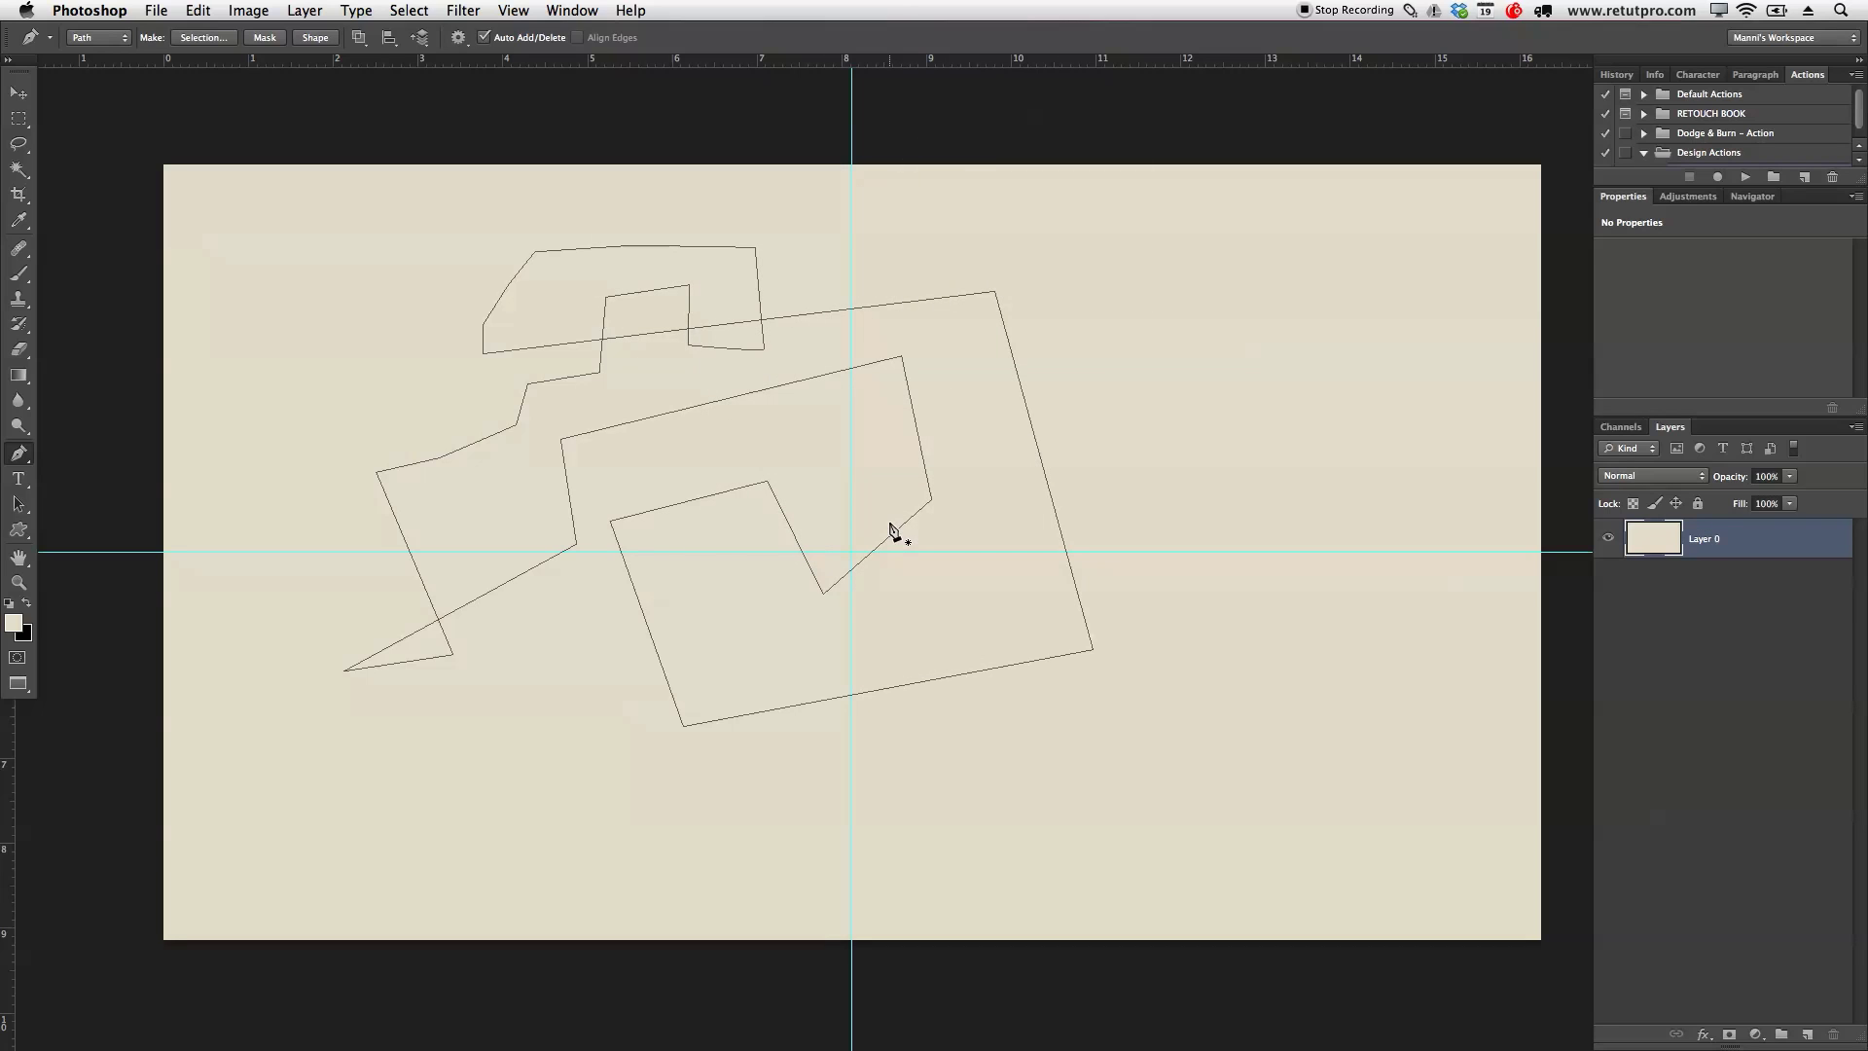
# - Fill the jagged path with a custom dark navy colour using Fill Path
pyautogui.rightClick(943, 422)
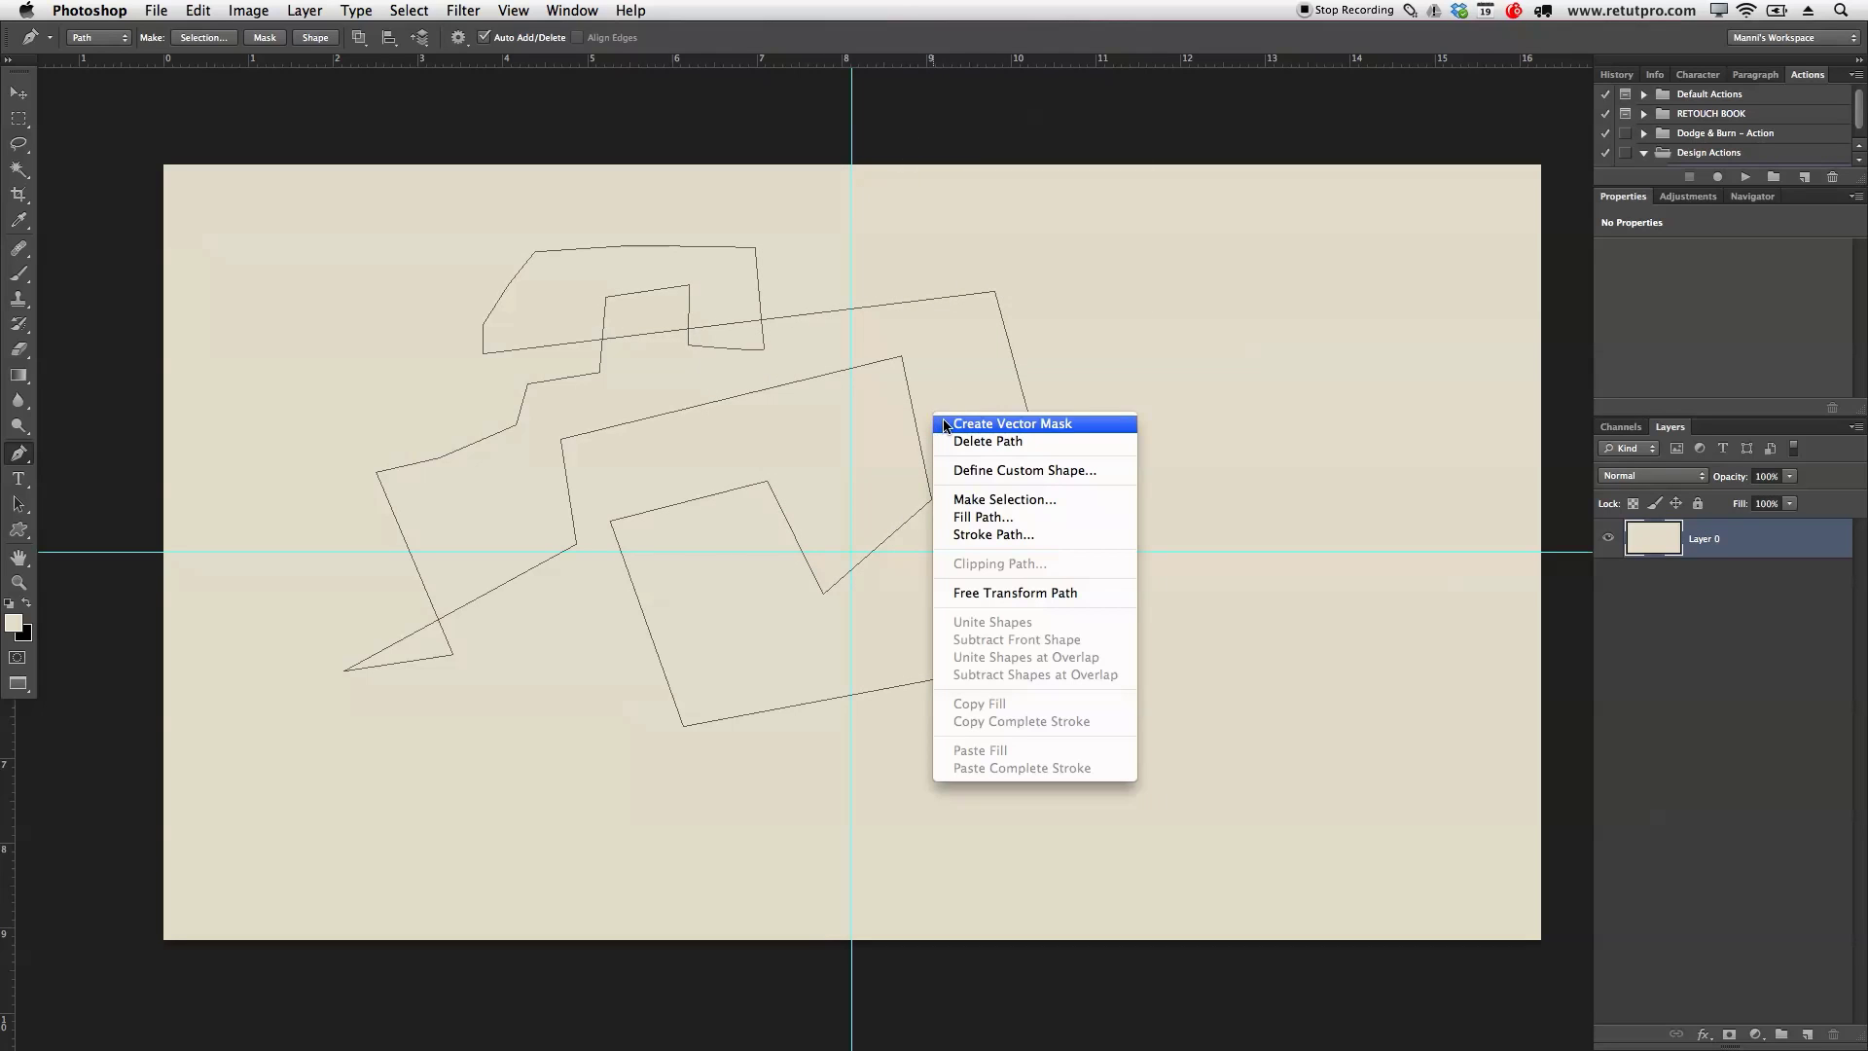
pyautogui.click(990, 518)
pyautogui.click(1246, 147)
pyautogui.click(1221, 147)
pyautogui.click(1225, 426)
pyautogui.click(1395, 131)
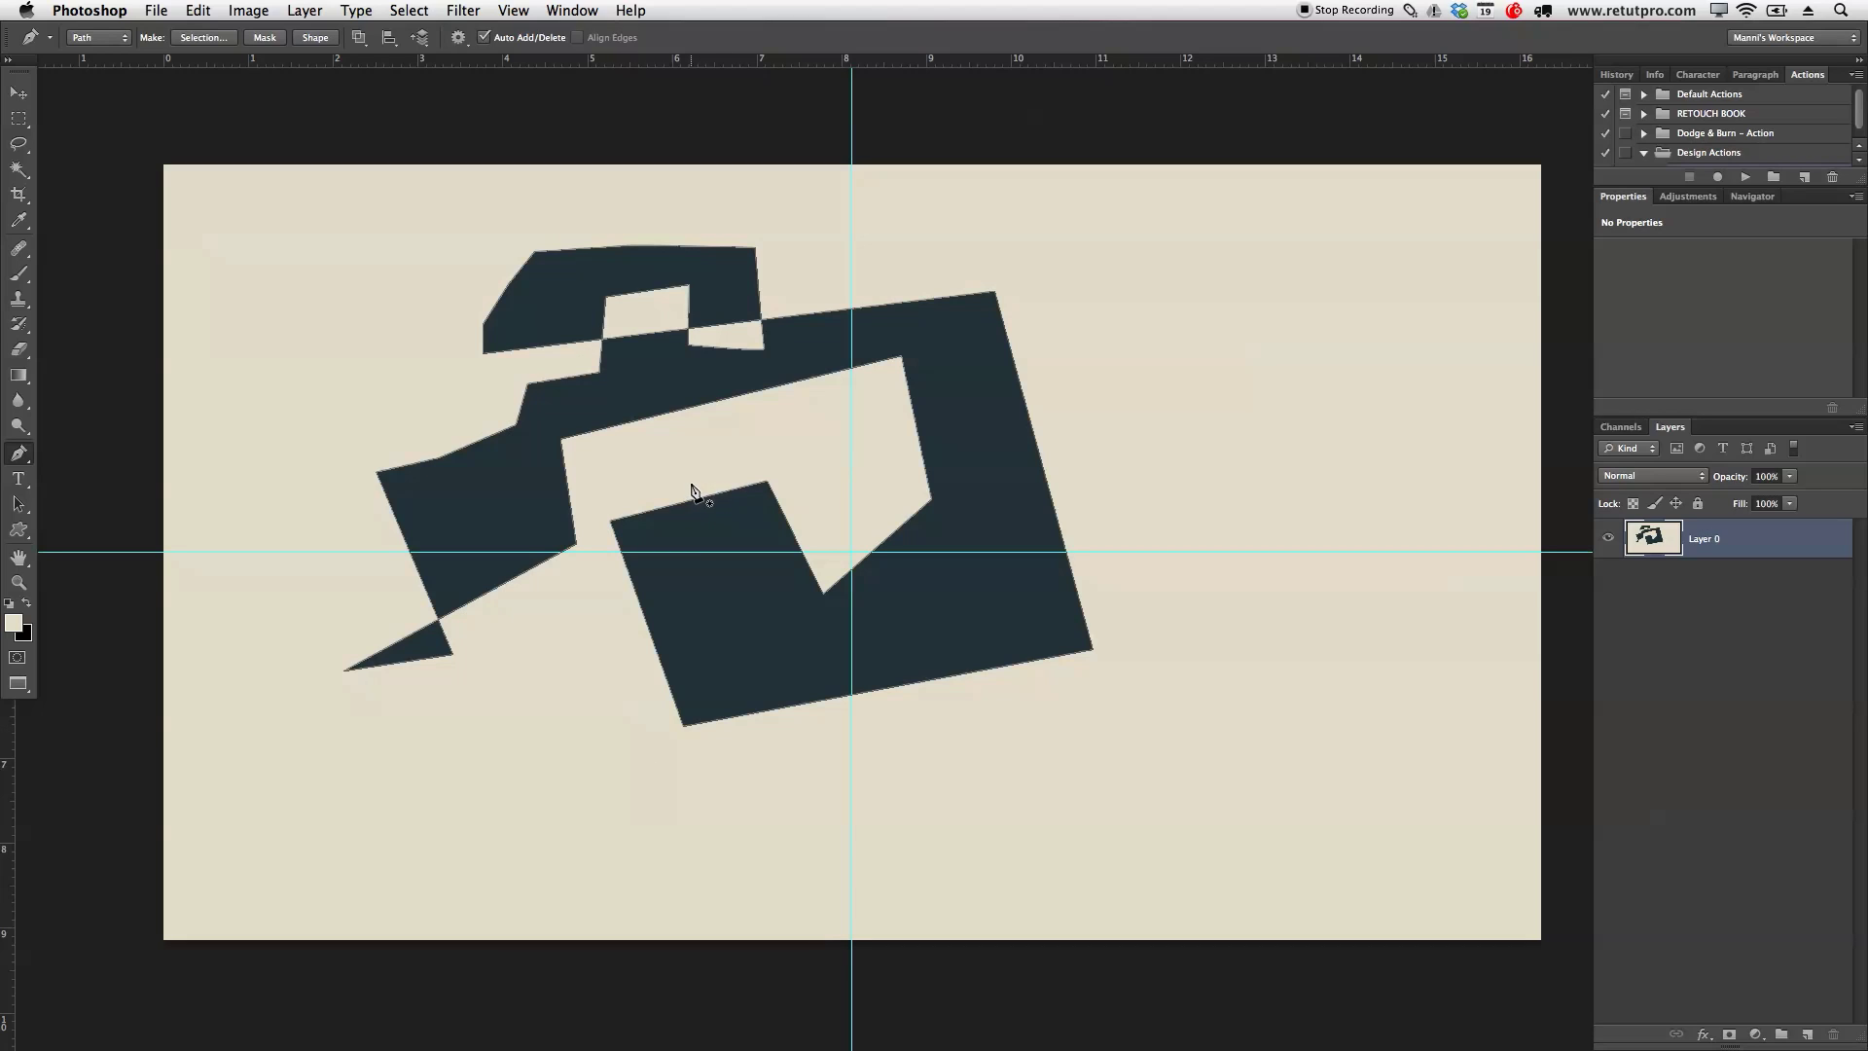
# - Zoom in on the filled shape and back out, then try moving the layer and undo it
pyautogui.press('z')
pyautogui.moveTo(610, 502); pyautogui.dragTo(639, 554)
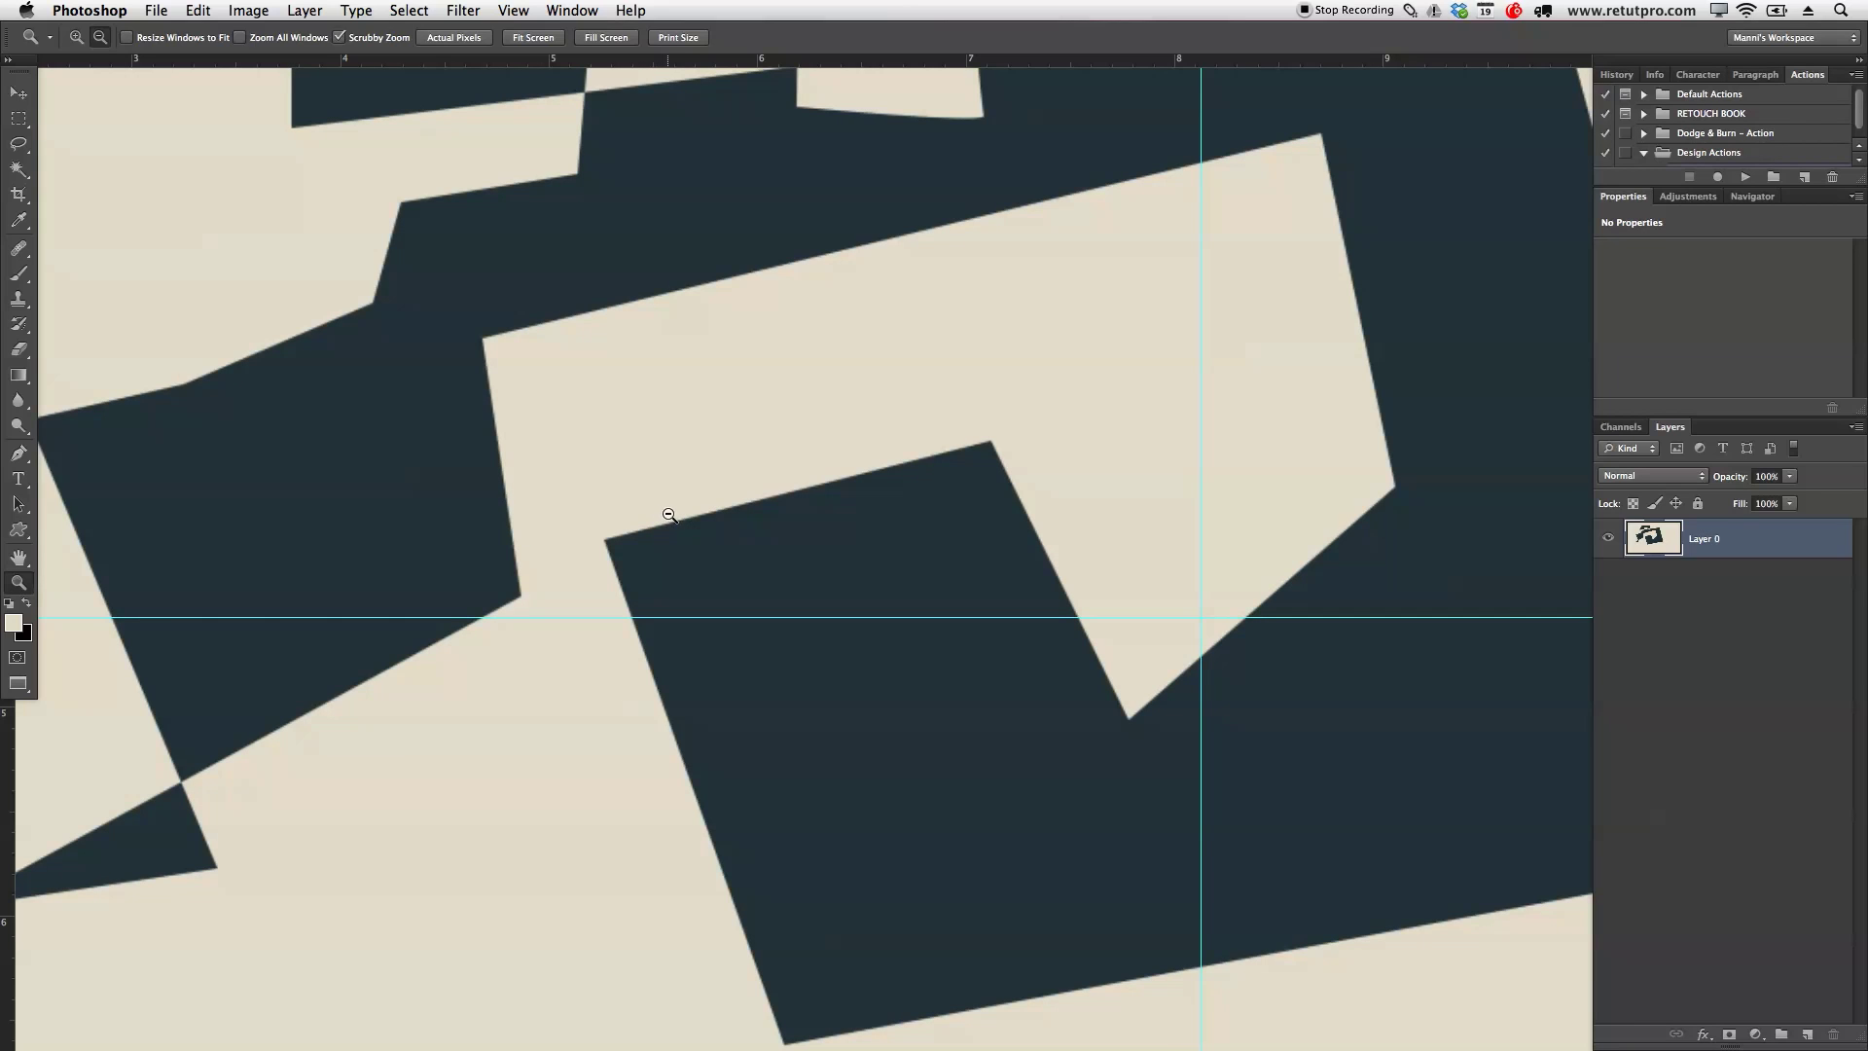
pyautogui.keyDown('alt'); pyautogui.click(685, 501); pyautogui.keyUp('alt')
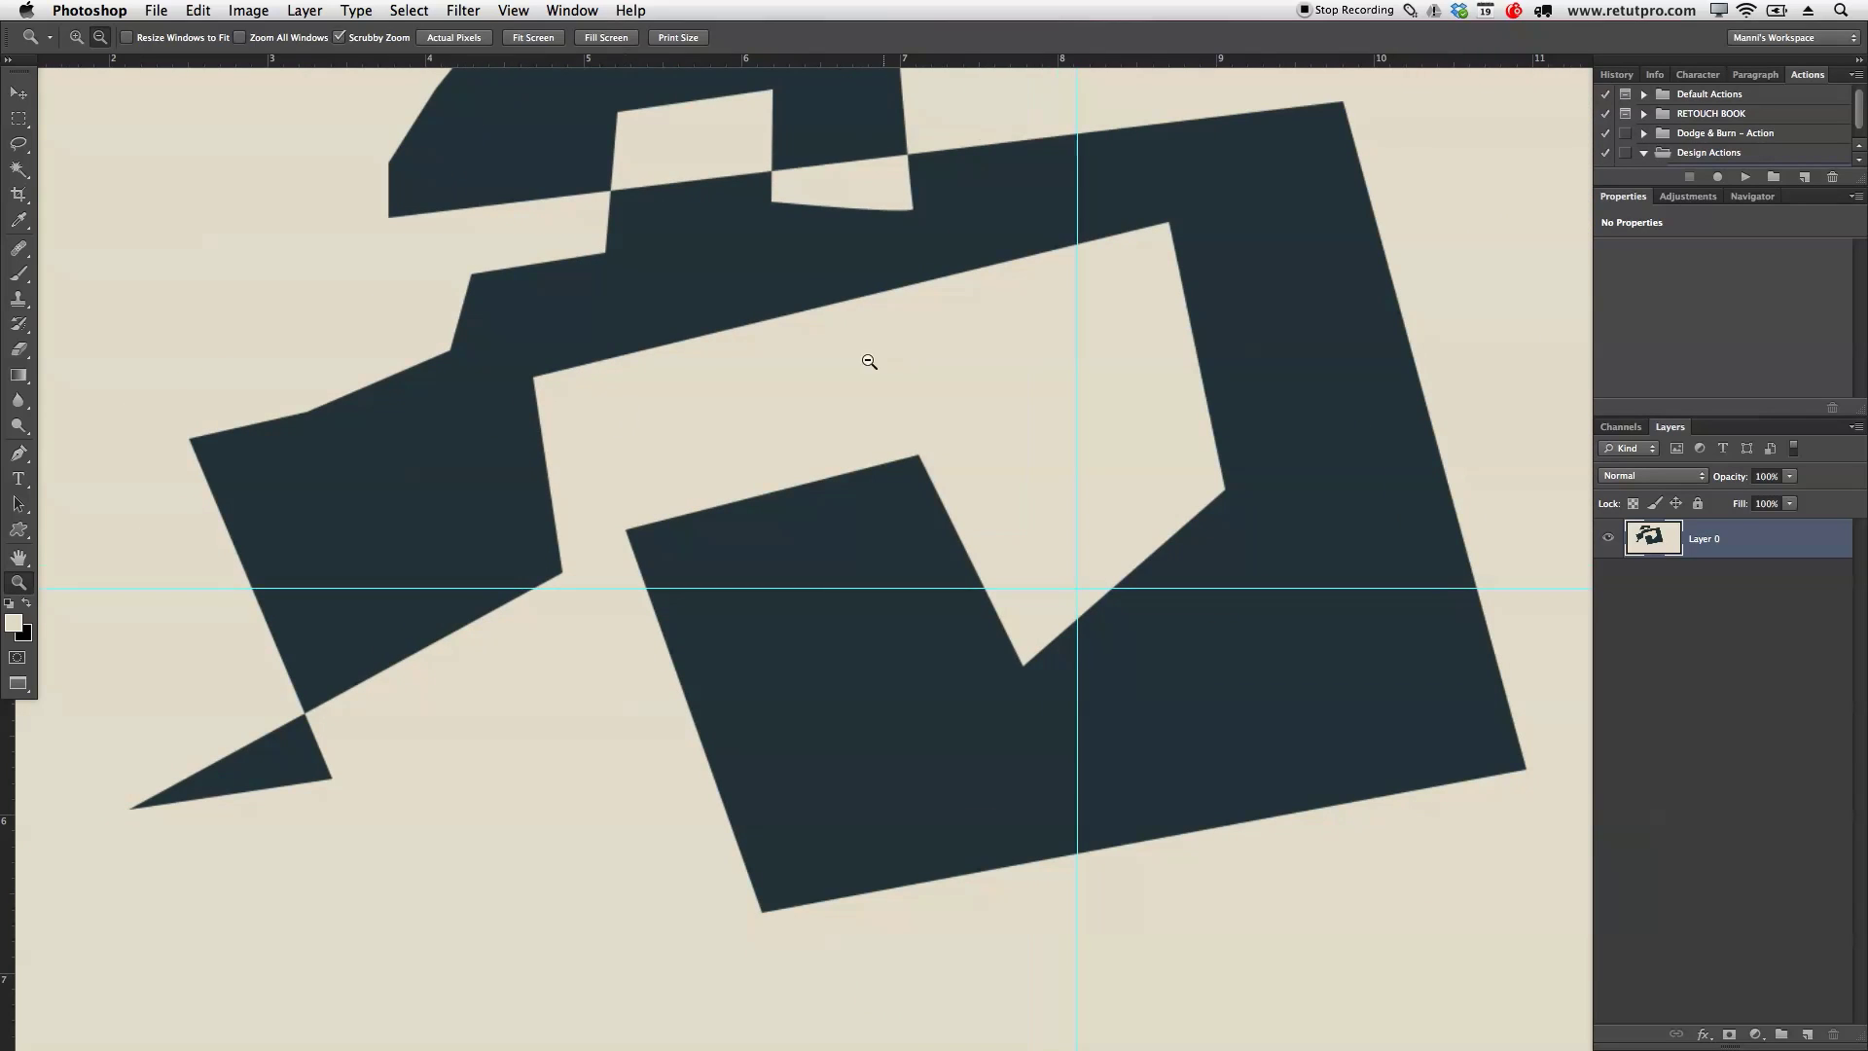
pyautogui.keyDown('alt'); pyautogui.click(832, 355); pyautogui.keyUp('alt')
pyautogui.keyDown('alt'); pyautogui.click(816, 358); pyautogui.keyUp('alt')
pyautogui.press('v')
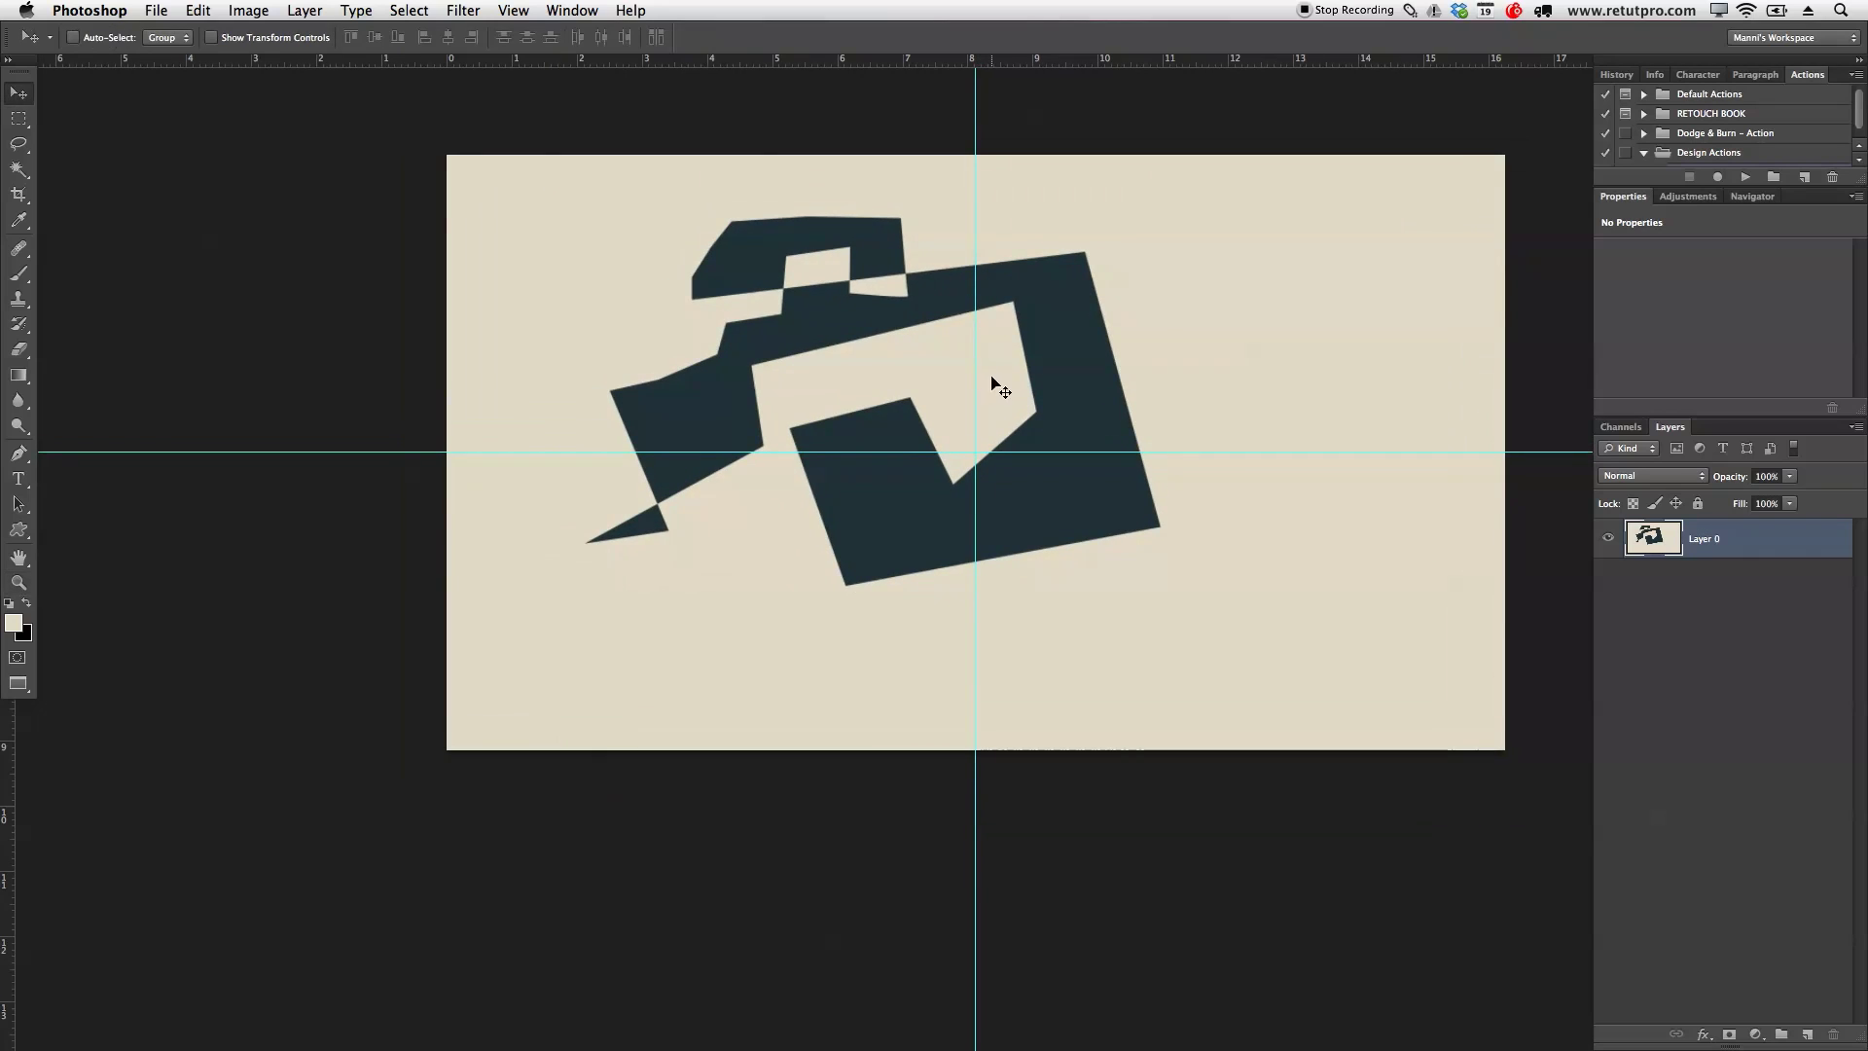
pyautogui.moveTo(1047, 356); pyautogui.dragTo(1063, 396)
pyautogui.press('super+z')
# - Revert to the state before the fill in the History panel, removing the navy fill
pyautogui.click(1626, 76)
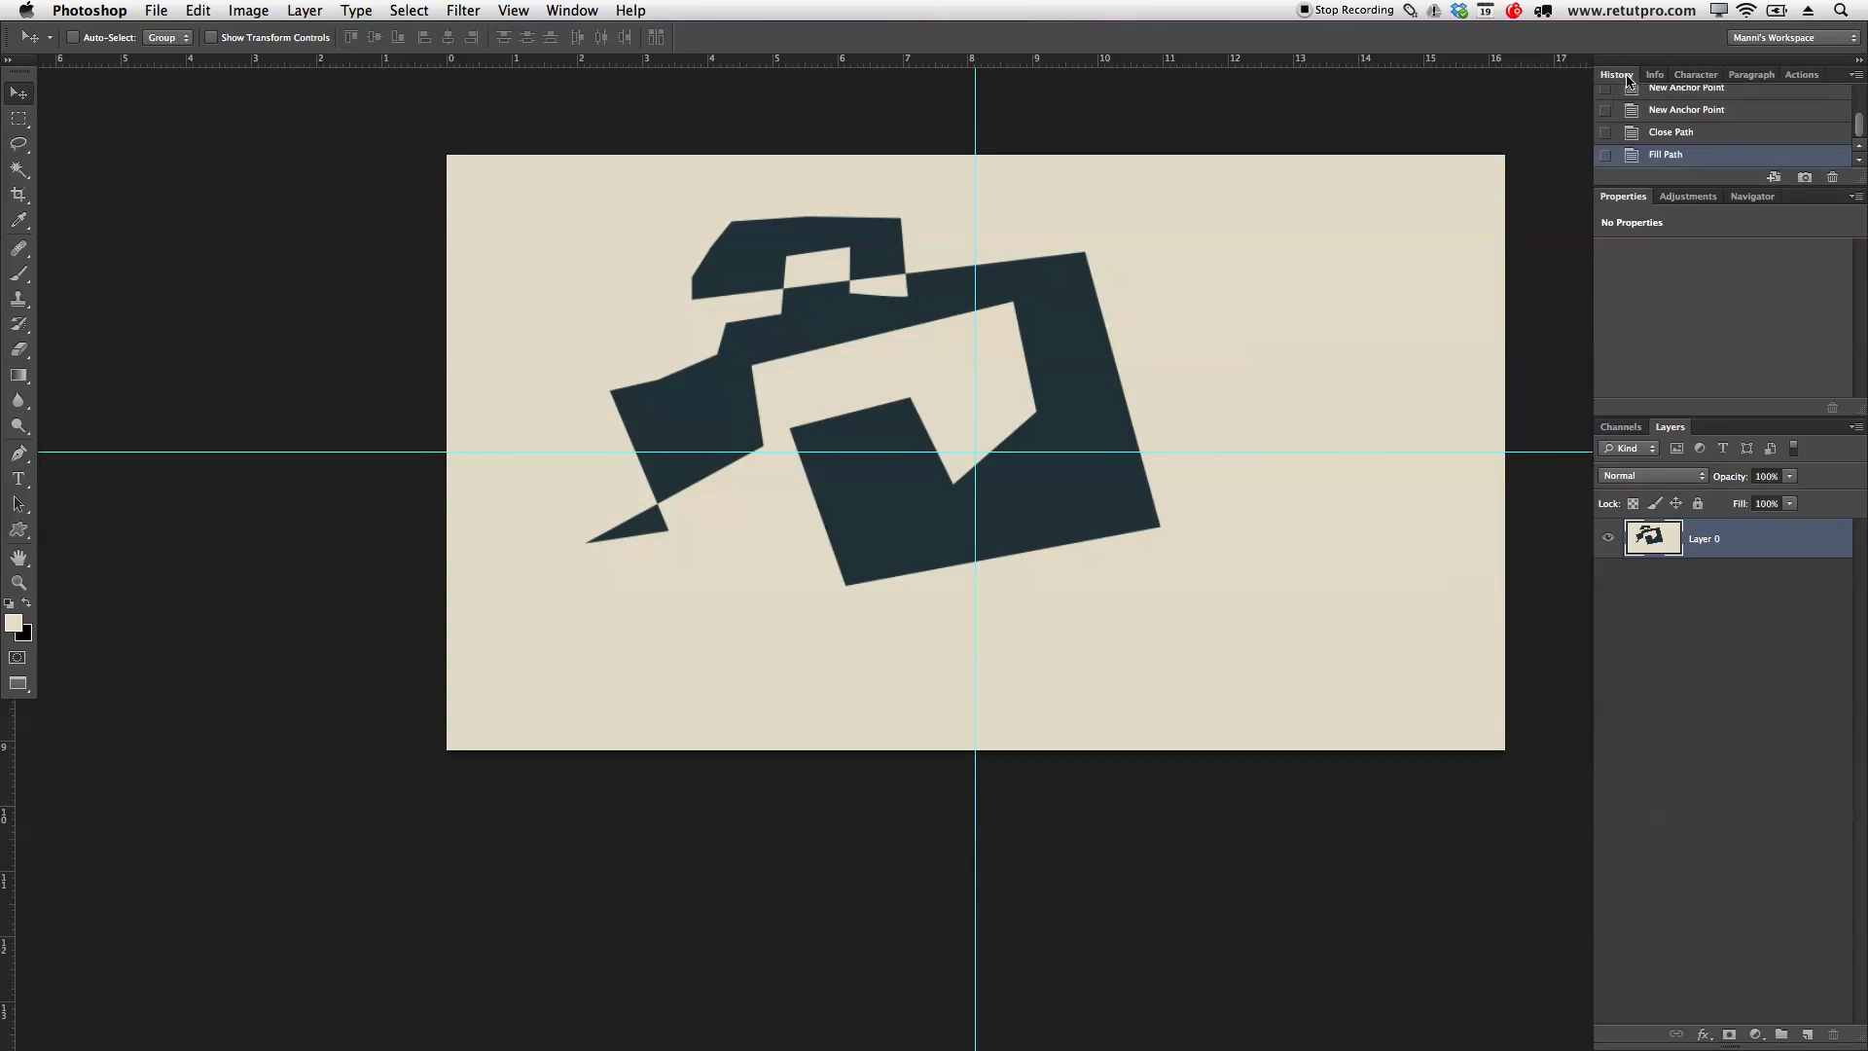
pyautogui.click(1663, 132)
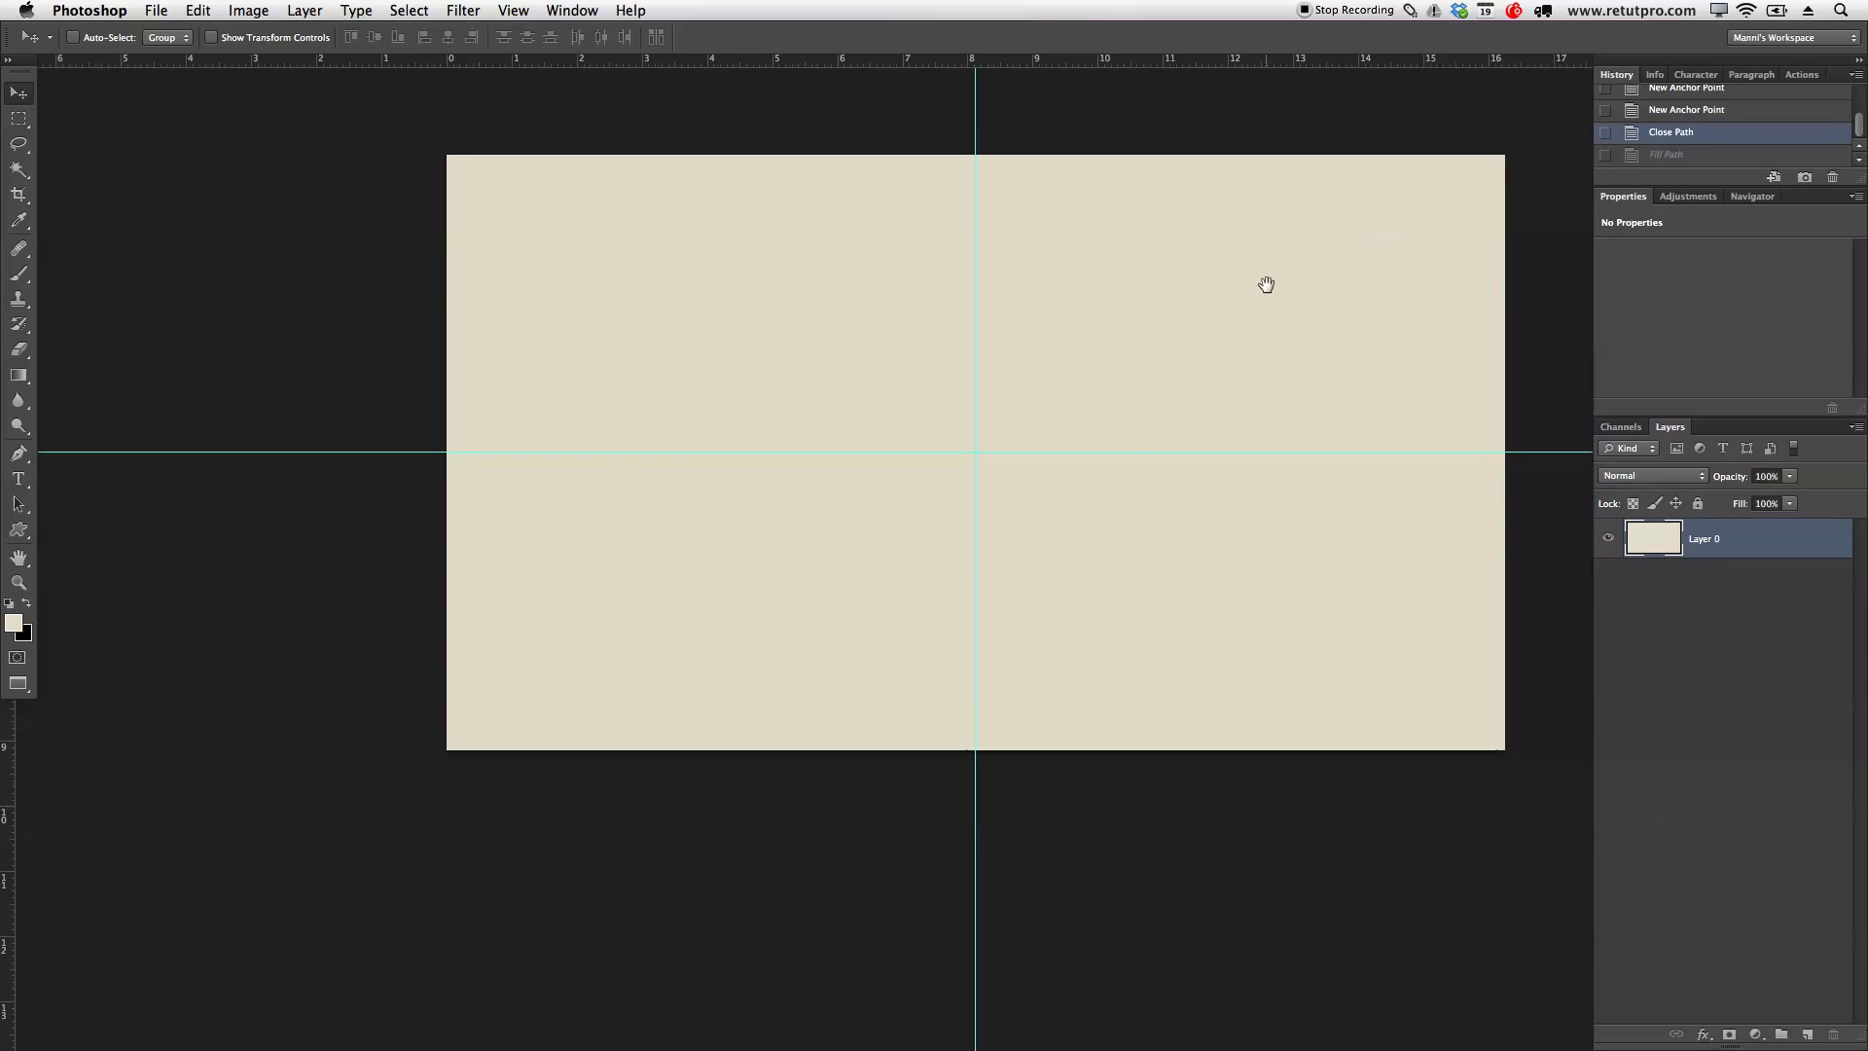
pyautogui.moveTo(1263, 283); pyautogui.dragTo(1155, 325)
# - Sketch a quick trial curving path with the Pen tool, then dismiss it with Escape
pyautogui.press('p')
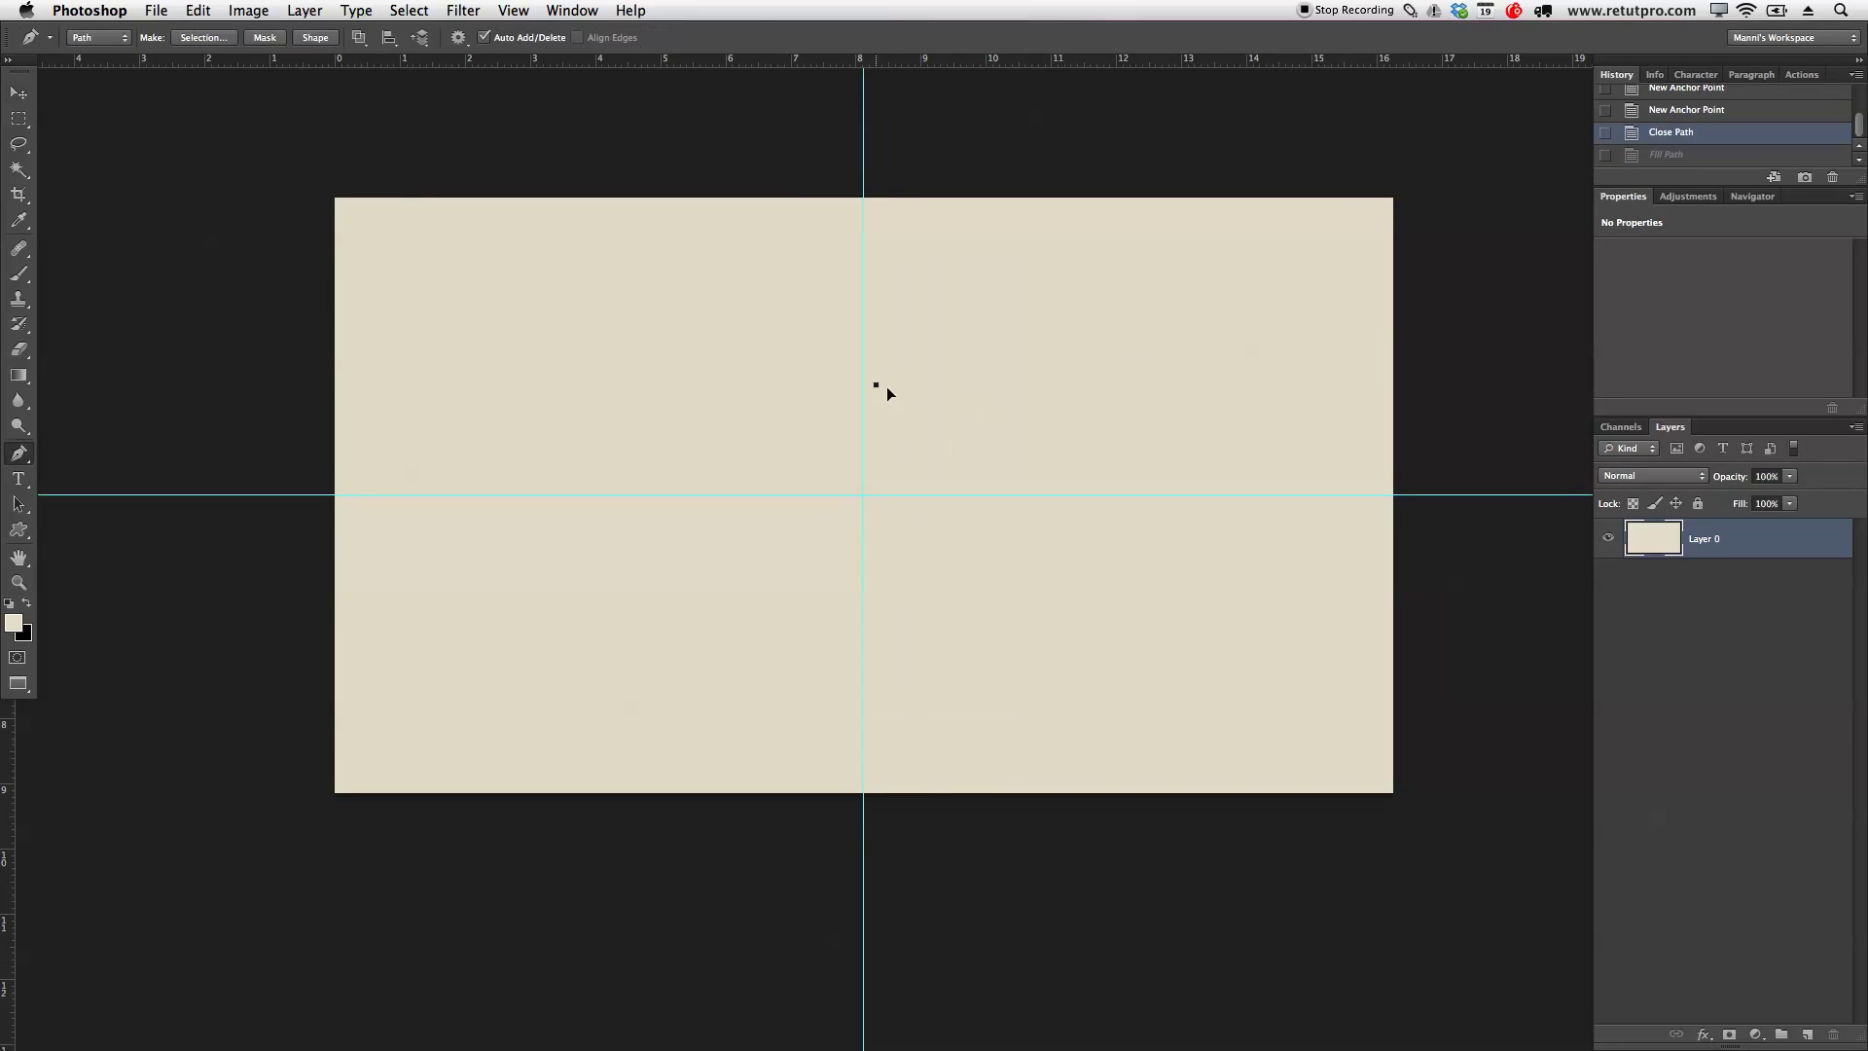
pyautogui.click(876, 384)
pyautogui.moveTo(951, 464); pyautogui.dragTo(897, 507)
pyautogui.click(855, 519)
pyautogui.moveTo(769, 458)
pyautogui.mouseDown()
pyautogui.moveTo(791, 389)
pyautogui.moveTo(863, 341)
pyautogui.mouseUp()
pyautogui.click(795, 385)
pyautogui.click(944, 319)
pyautogui.click(1017, 336)
pyautogui.click(1067, 475)
pyautogui.click(1036, 550)
pyautogui.moveTo(973, 596); pyautogui.dragTo(915, 627)
pyautogui.click(730, 717)
pyautogui.moveTo(639, 732); pyautogui.dragTo(655, 755)
pyautogui.press('Escape')
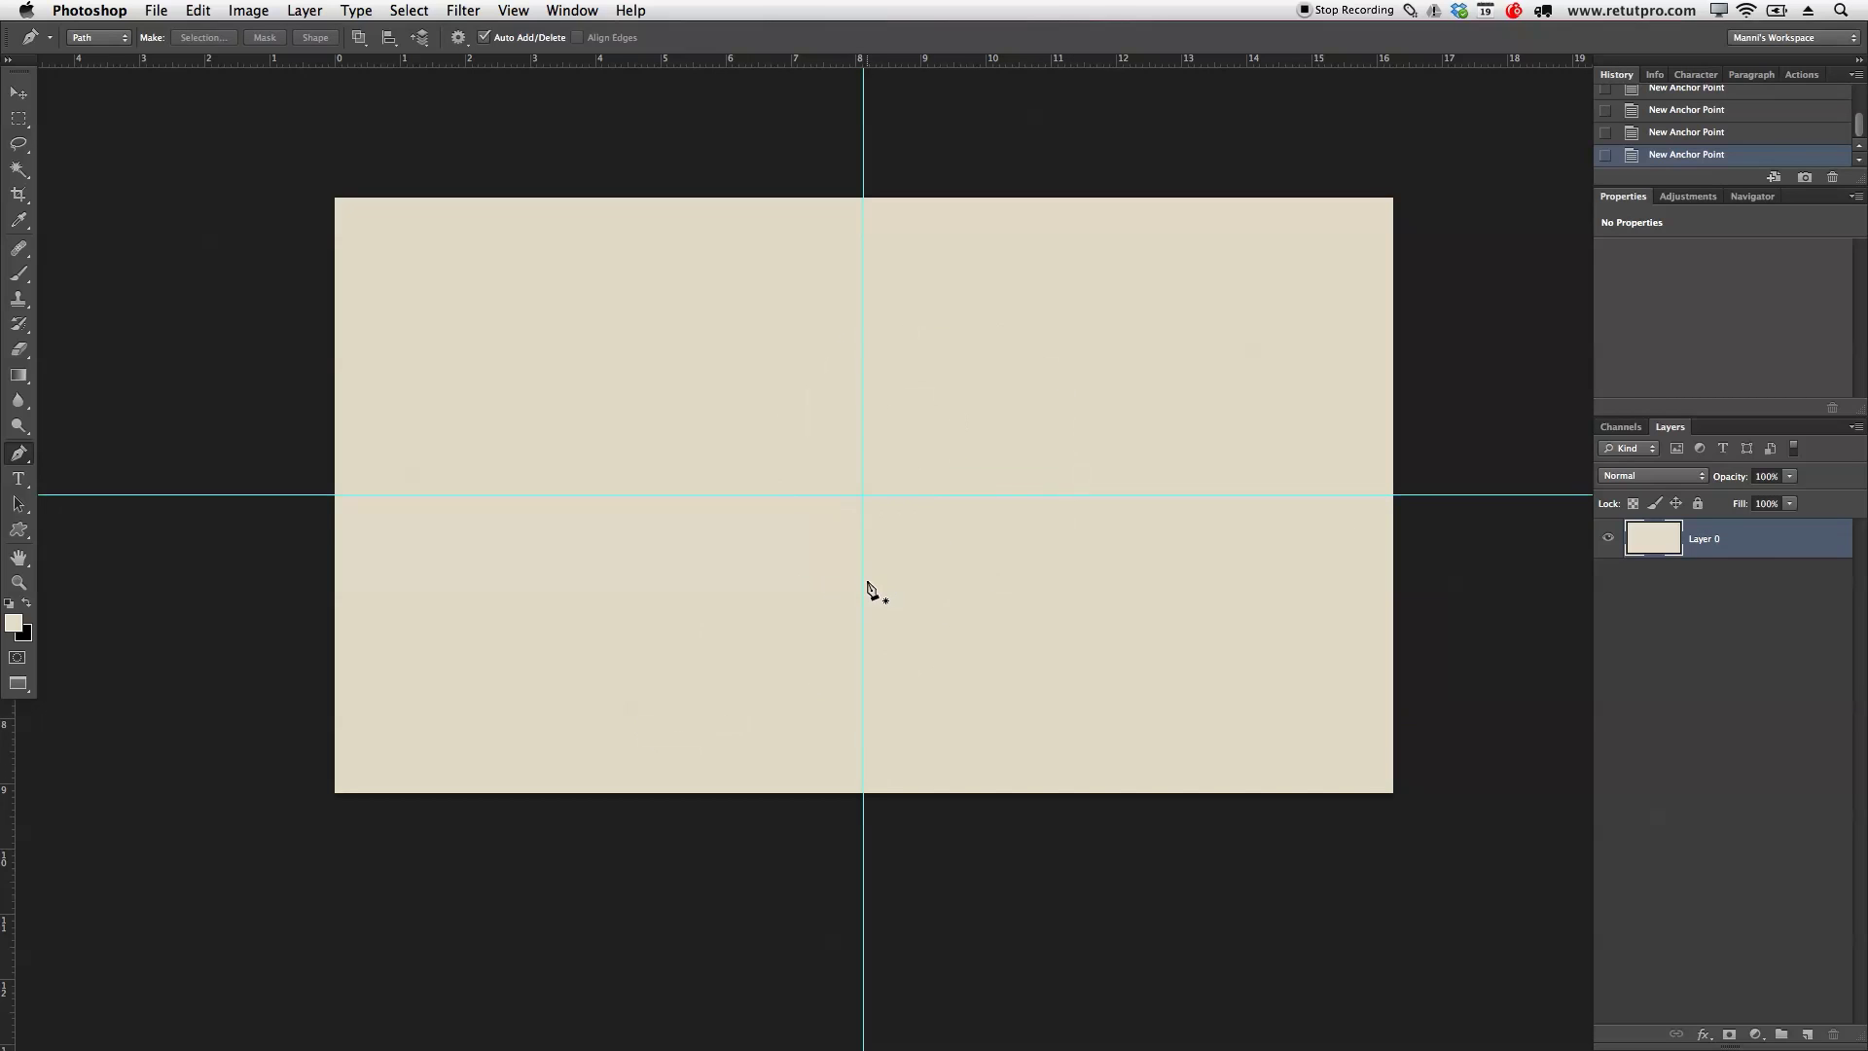
# - Zoom in and start a new path with one straight segment across the upper canvas
pyautogui.press('z')
pyautogui.moveTo(869, 551); pyautogui.dragTo(931, 577)
pyautogui.press('p')
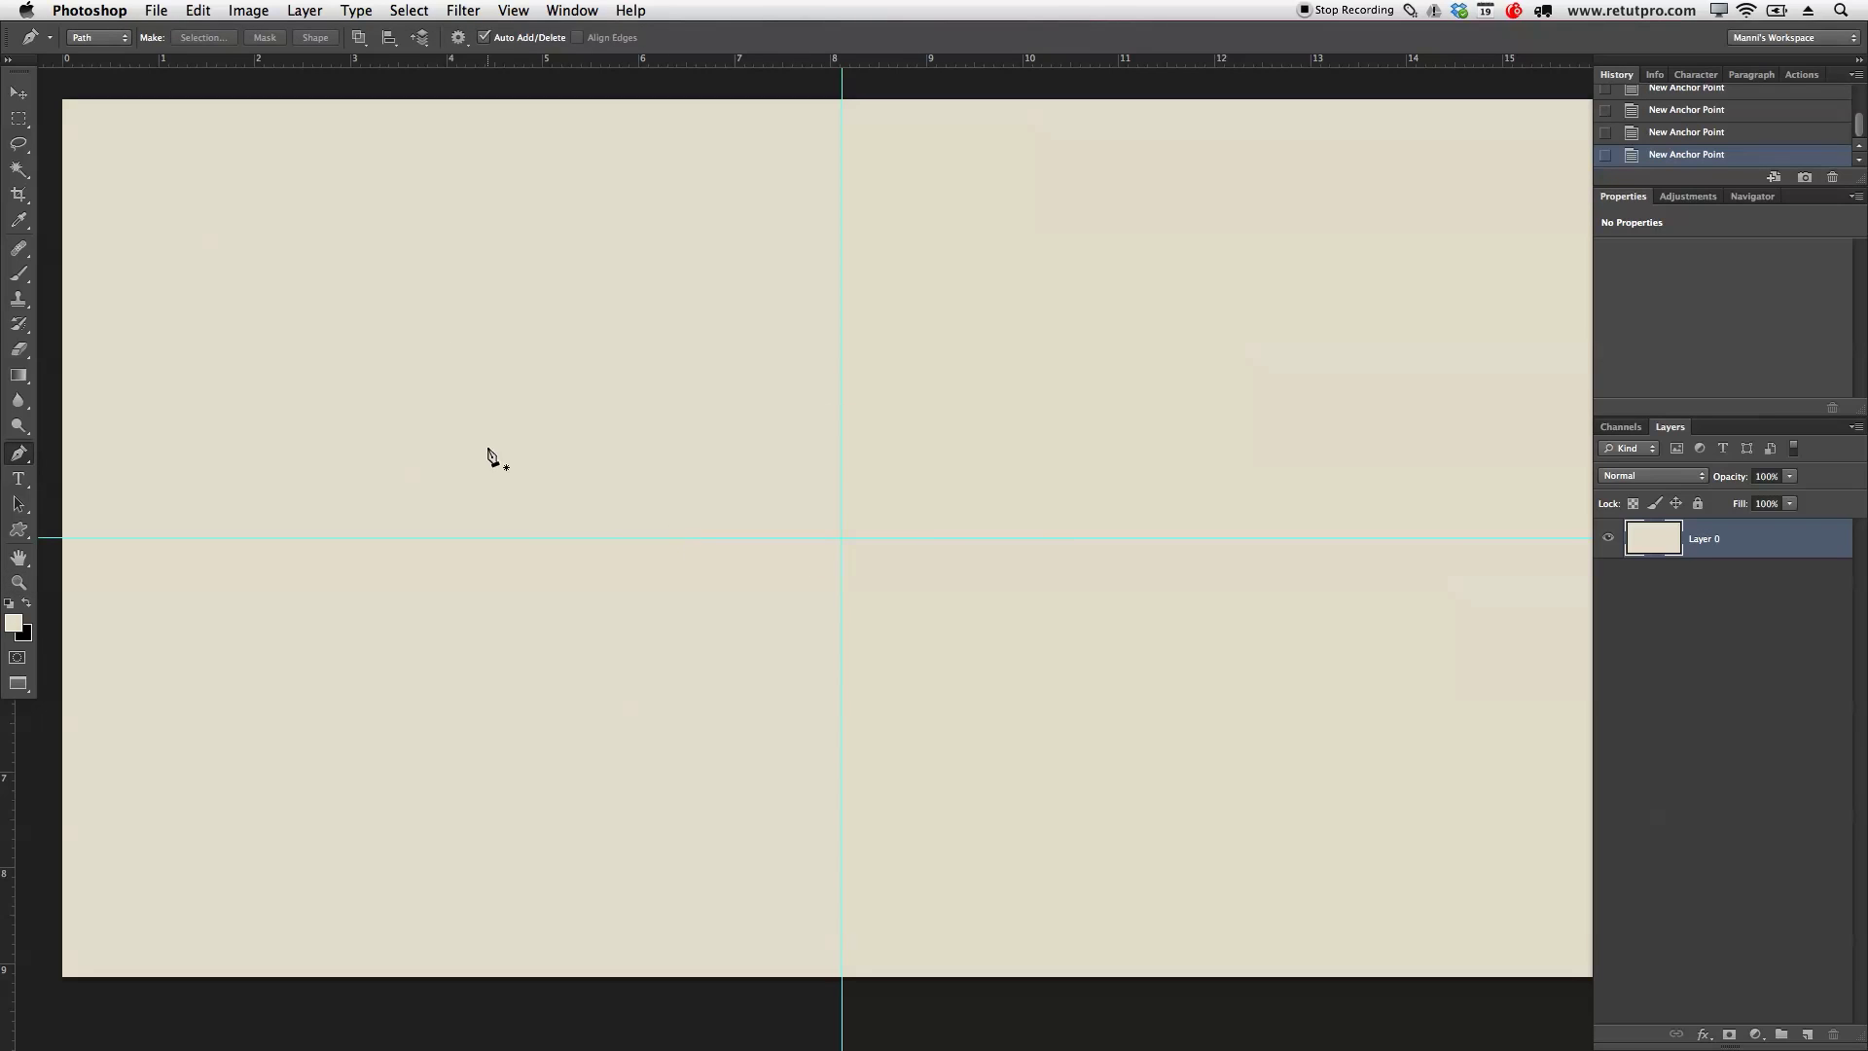
pyautogui.click(391, 379)
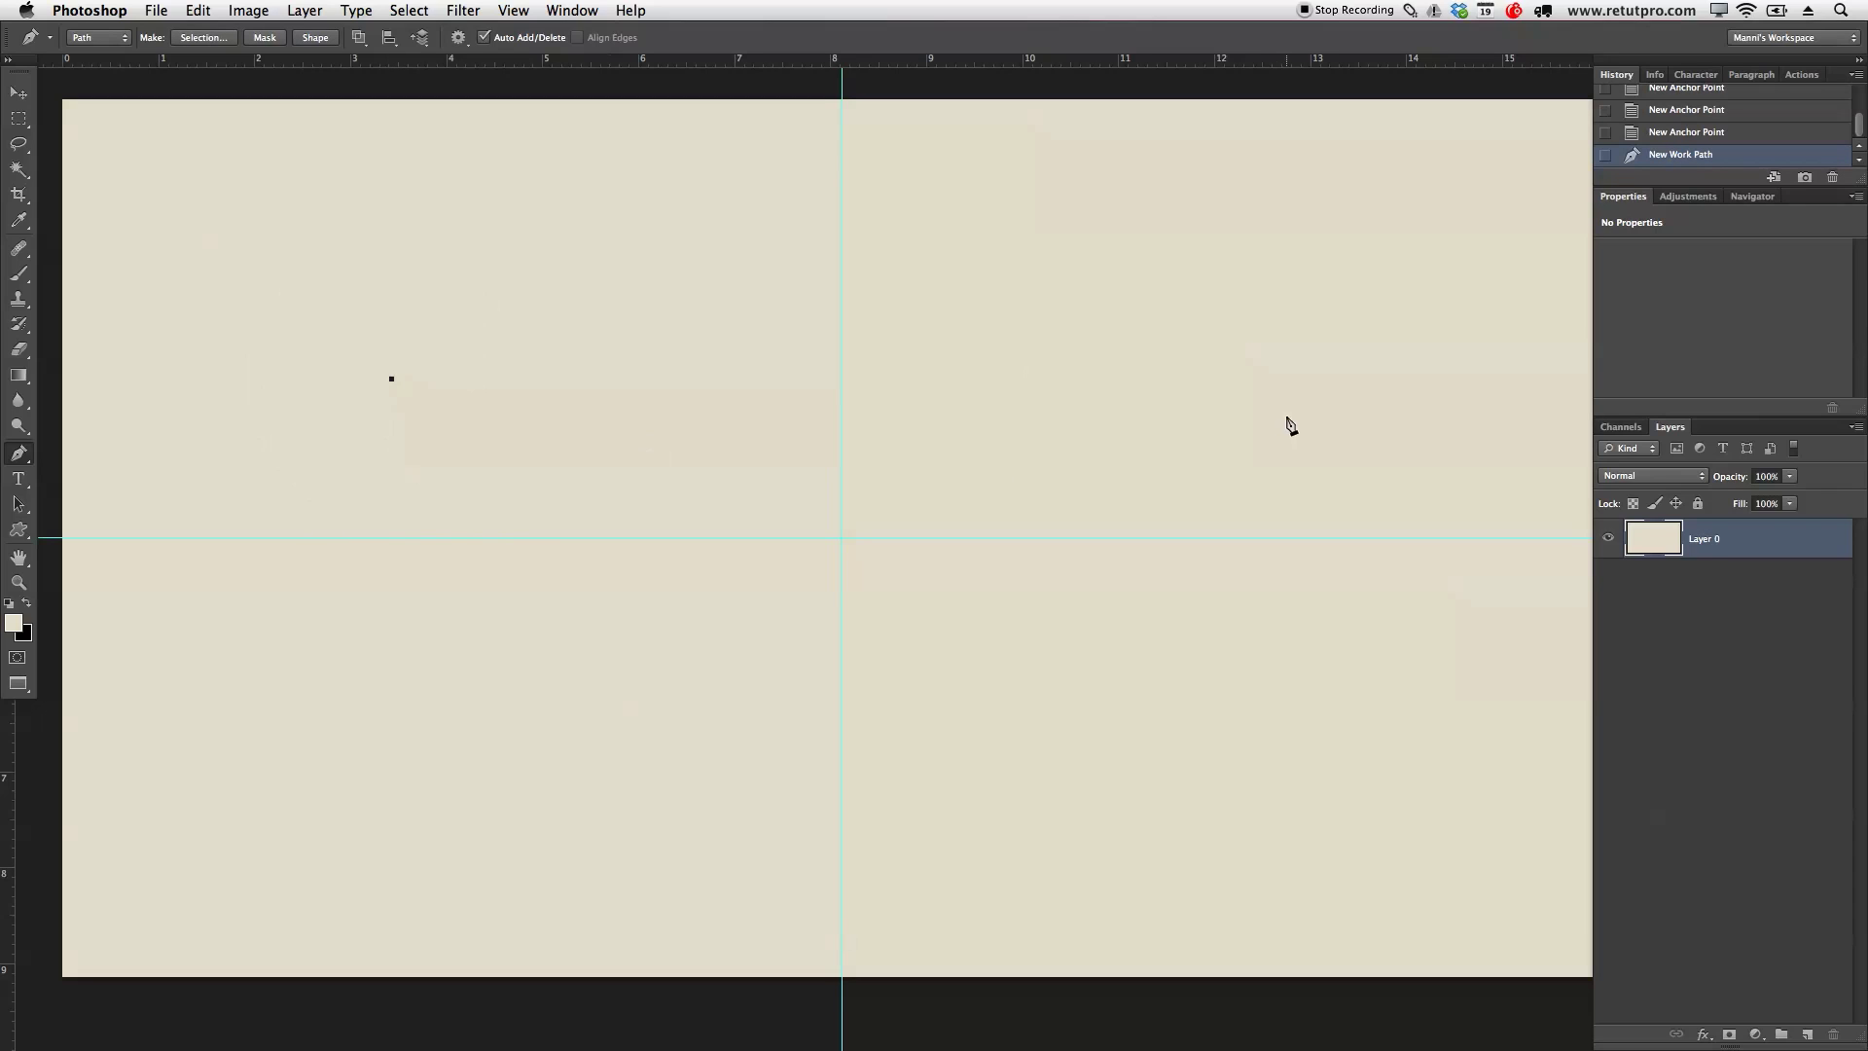
pyautogui.click(1027, 360)
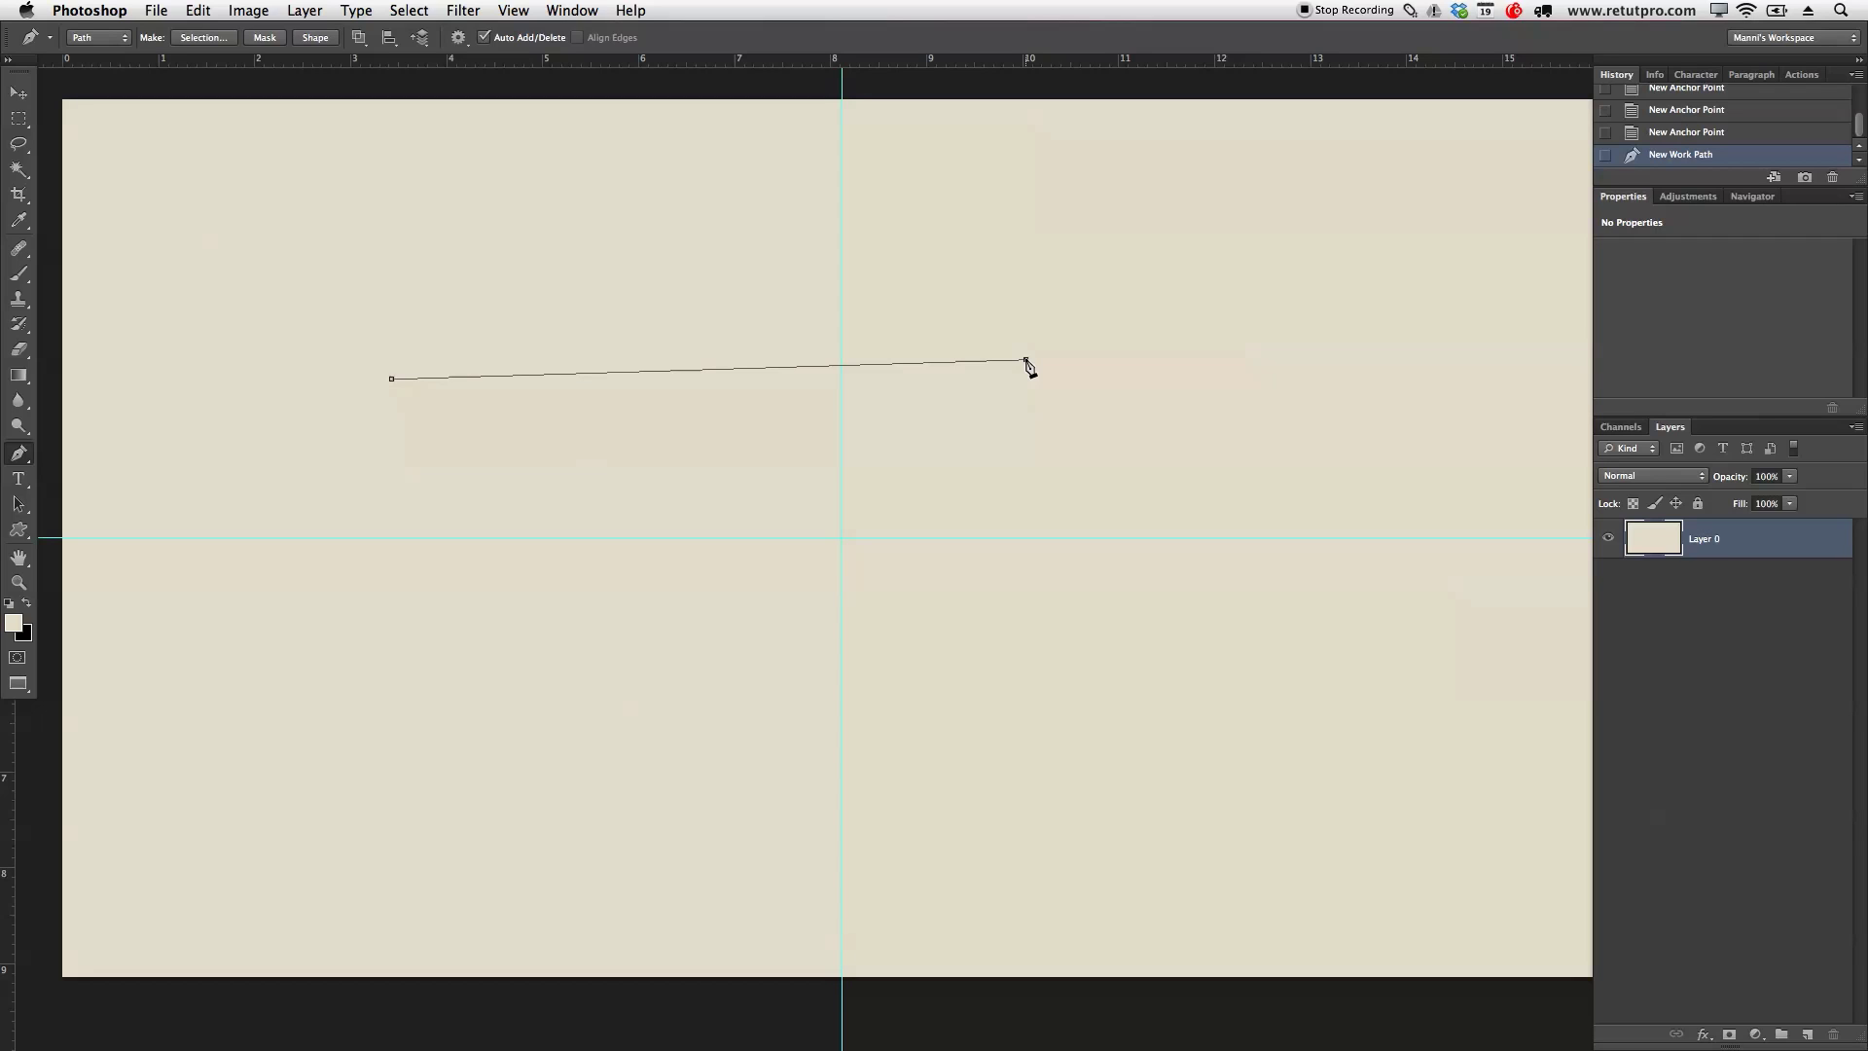
# - Drag direction handles out of the second anchor to arch the segment into a smooth curve
pyautogui.moveTo(1026, 360); pyautogui.dragTo(1177, 289)
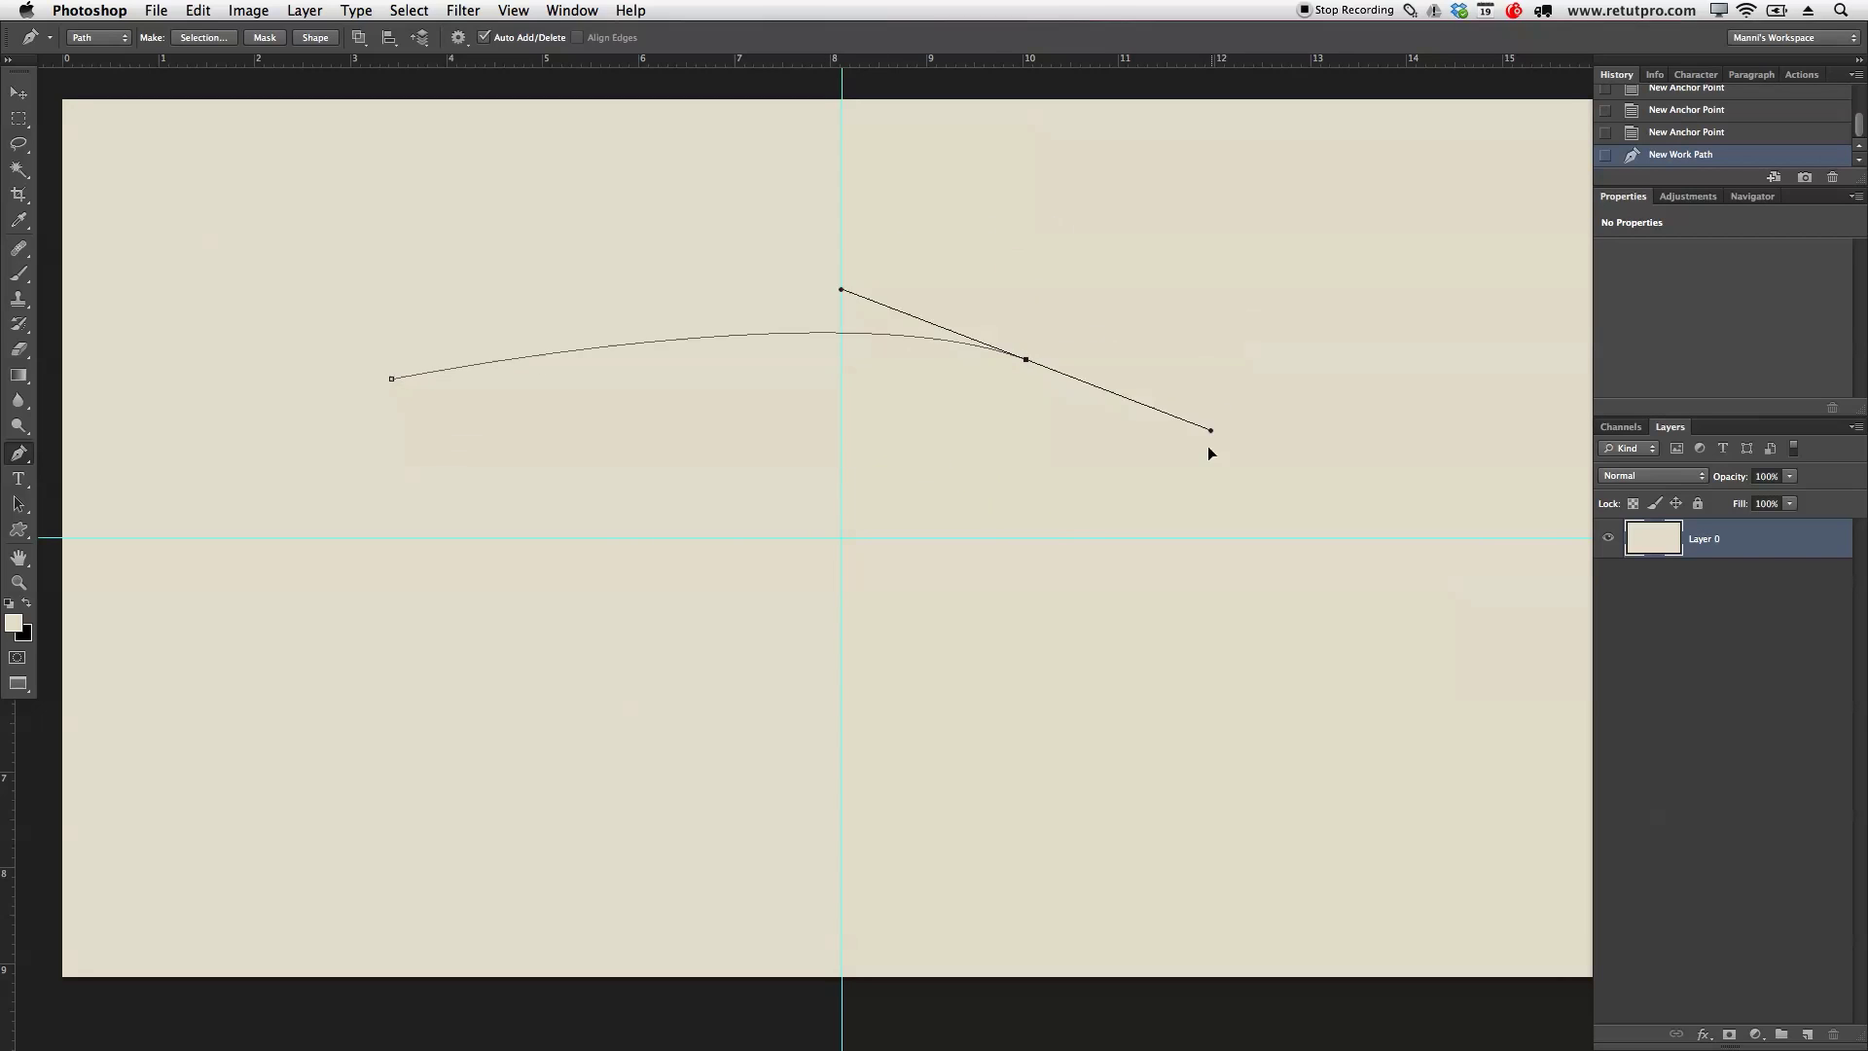
pyautogui.moveTo(1207, 445); pyautogui.dragTo(1122, 697)
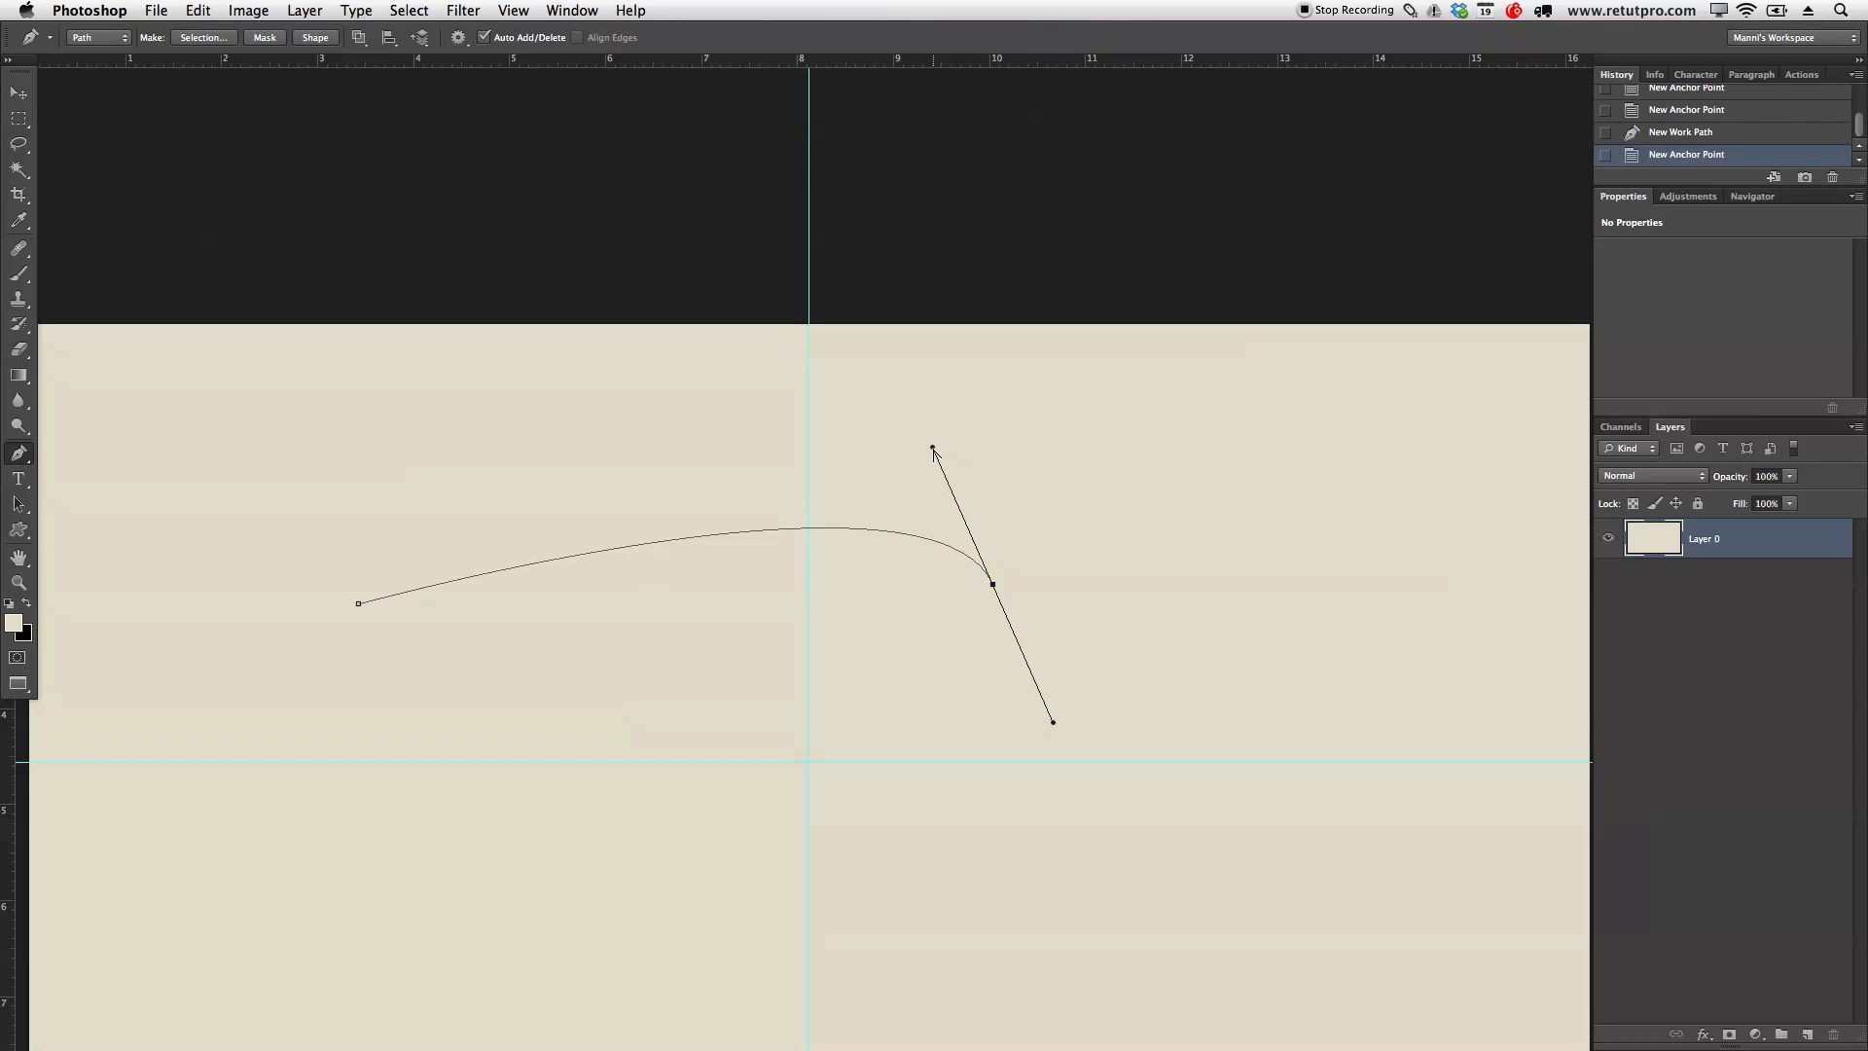
# - Swing the right anchor's upper direction handle to break it into a sharp corner
pyautogui.click(17, 458)
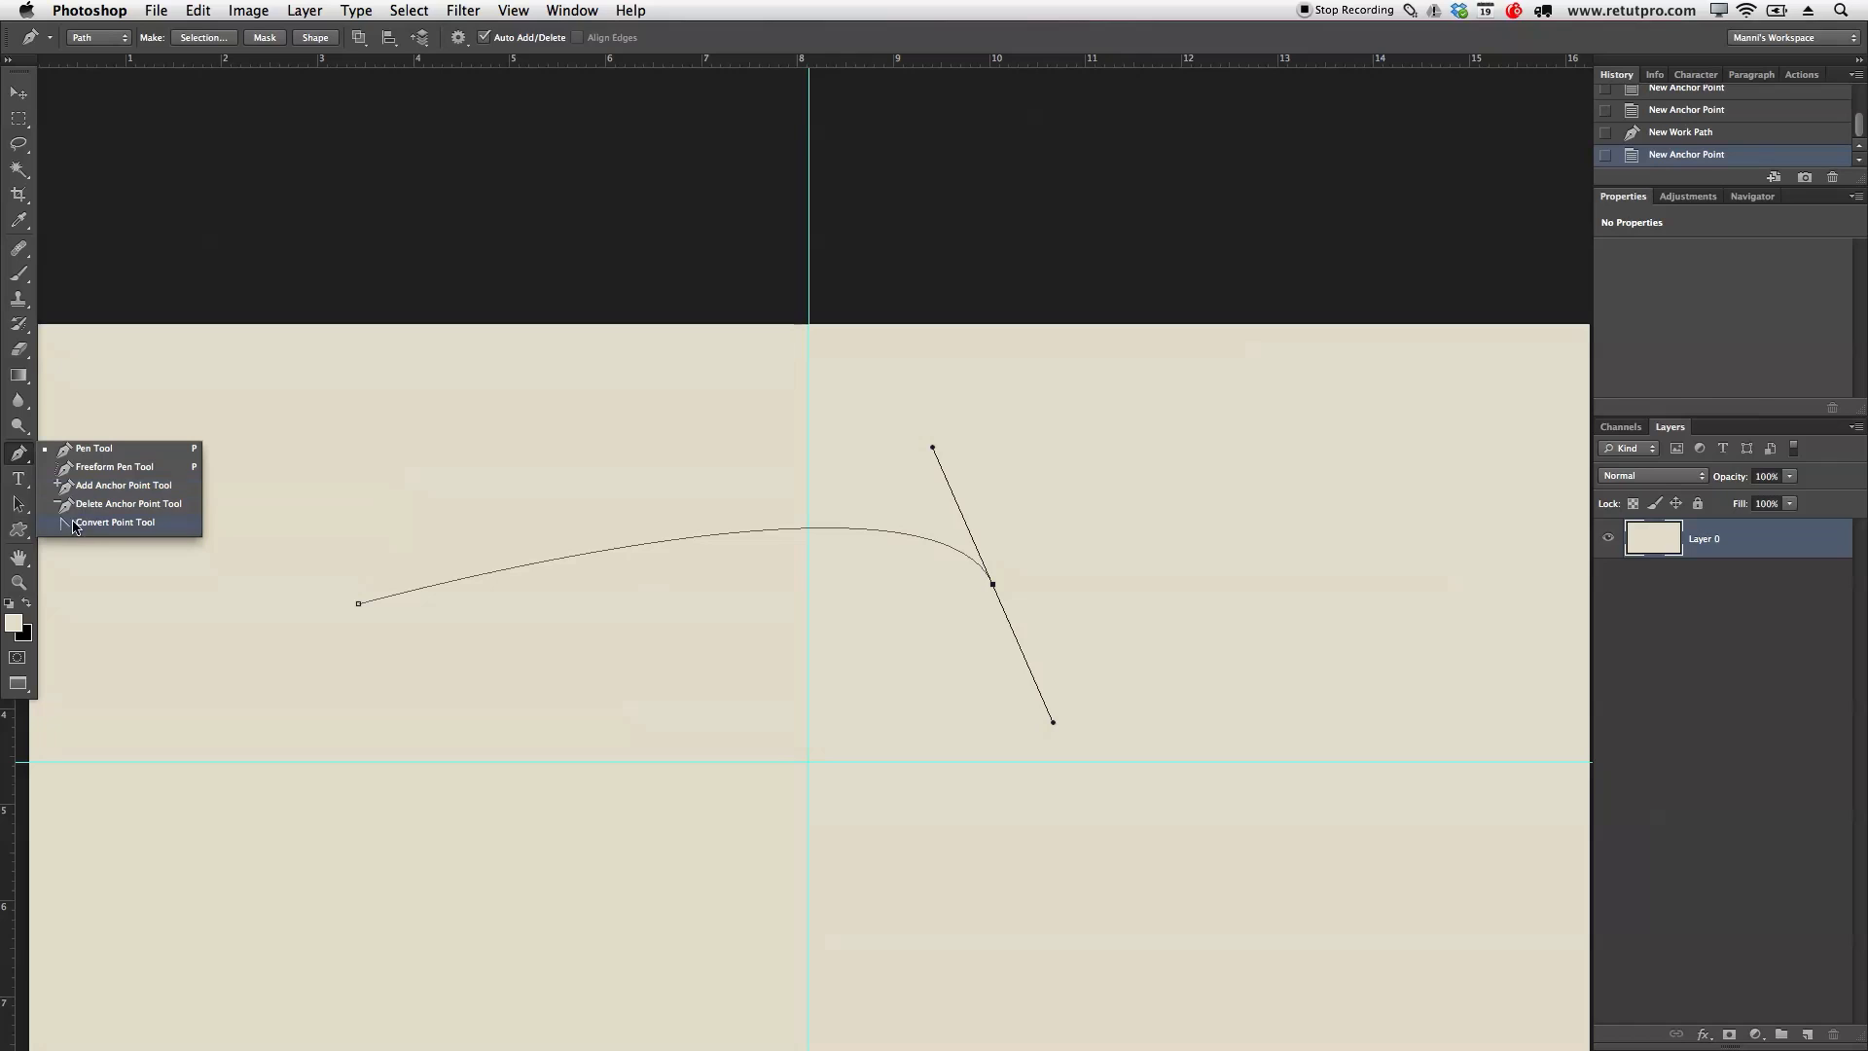
pyautogui.click(932, 450)
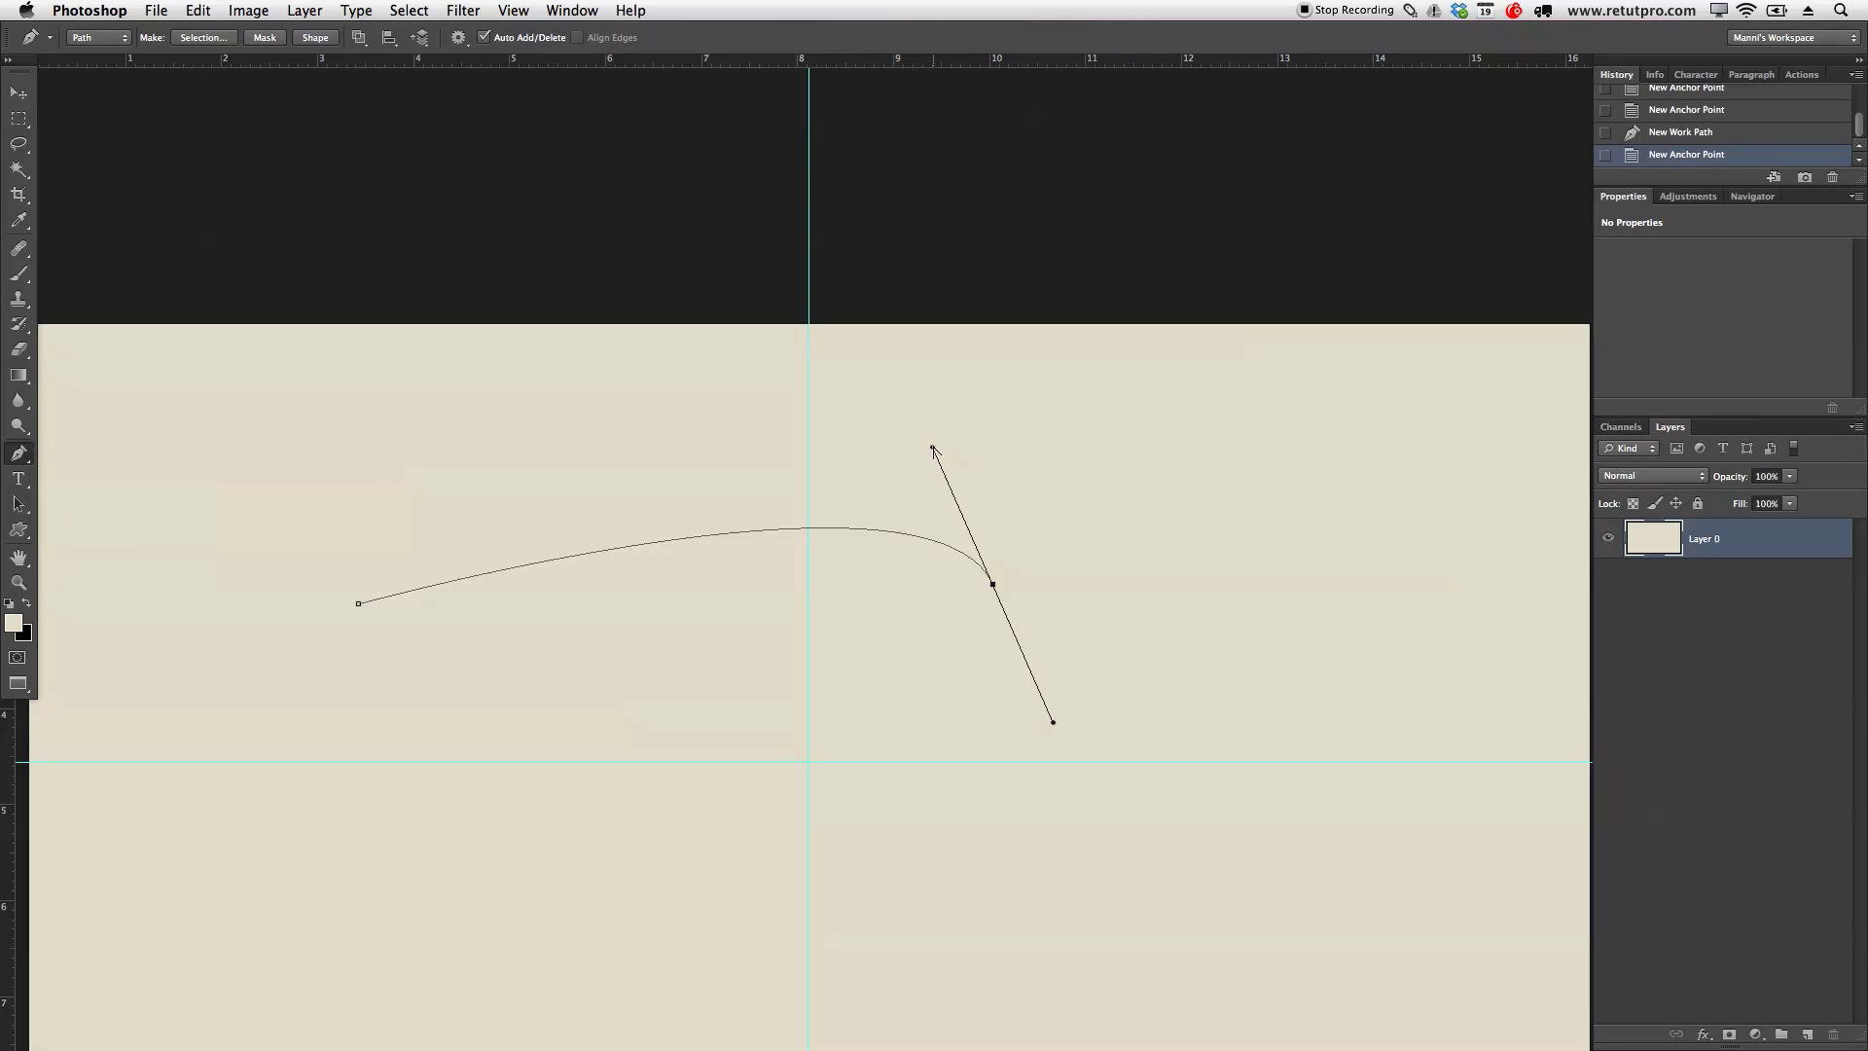
pyautogui.moveTo(932, 450); pyautogui.dragTo(948, 407)
pyautogui.click(996, 487)
pyautogui.click(1002, 611)
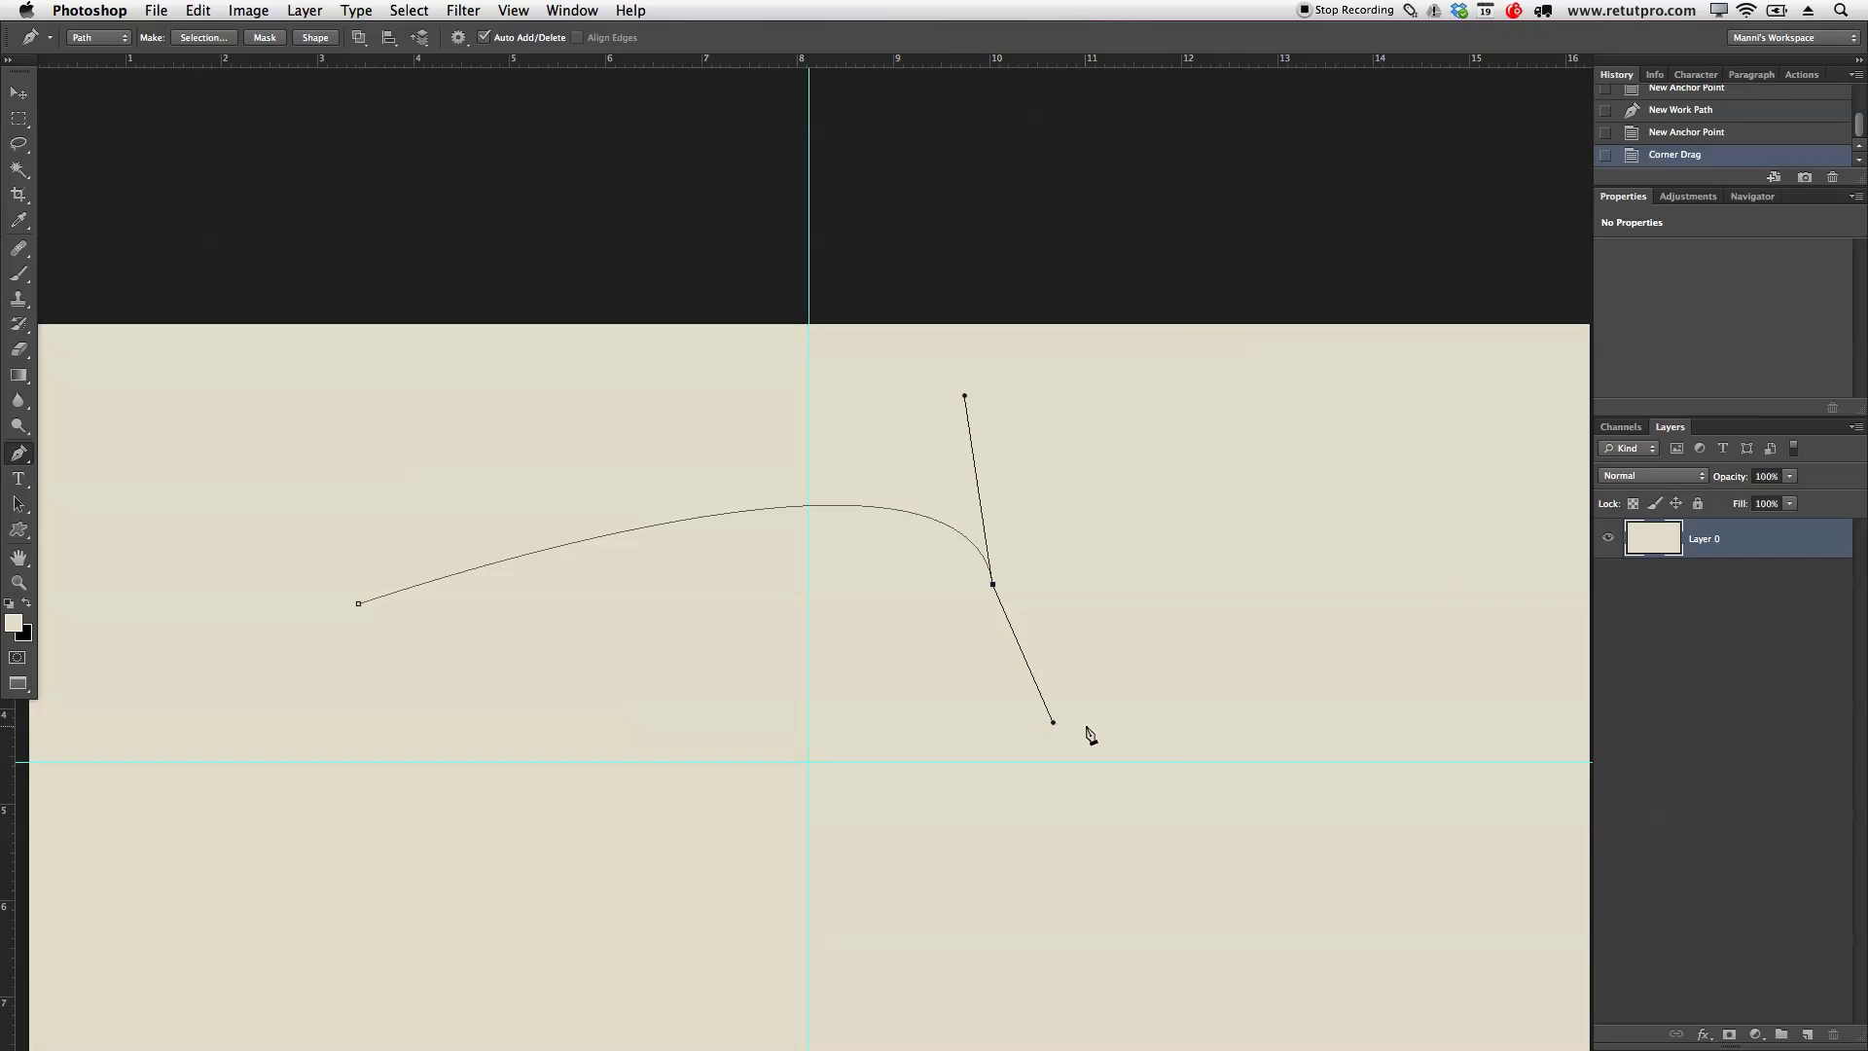
pyautogui.click(999, 587)
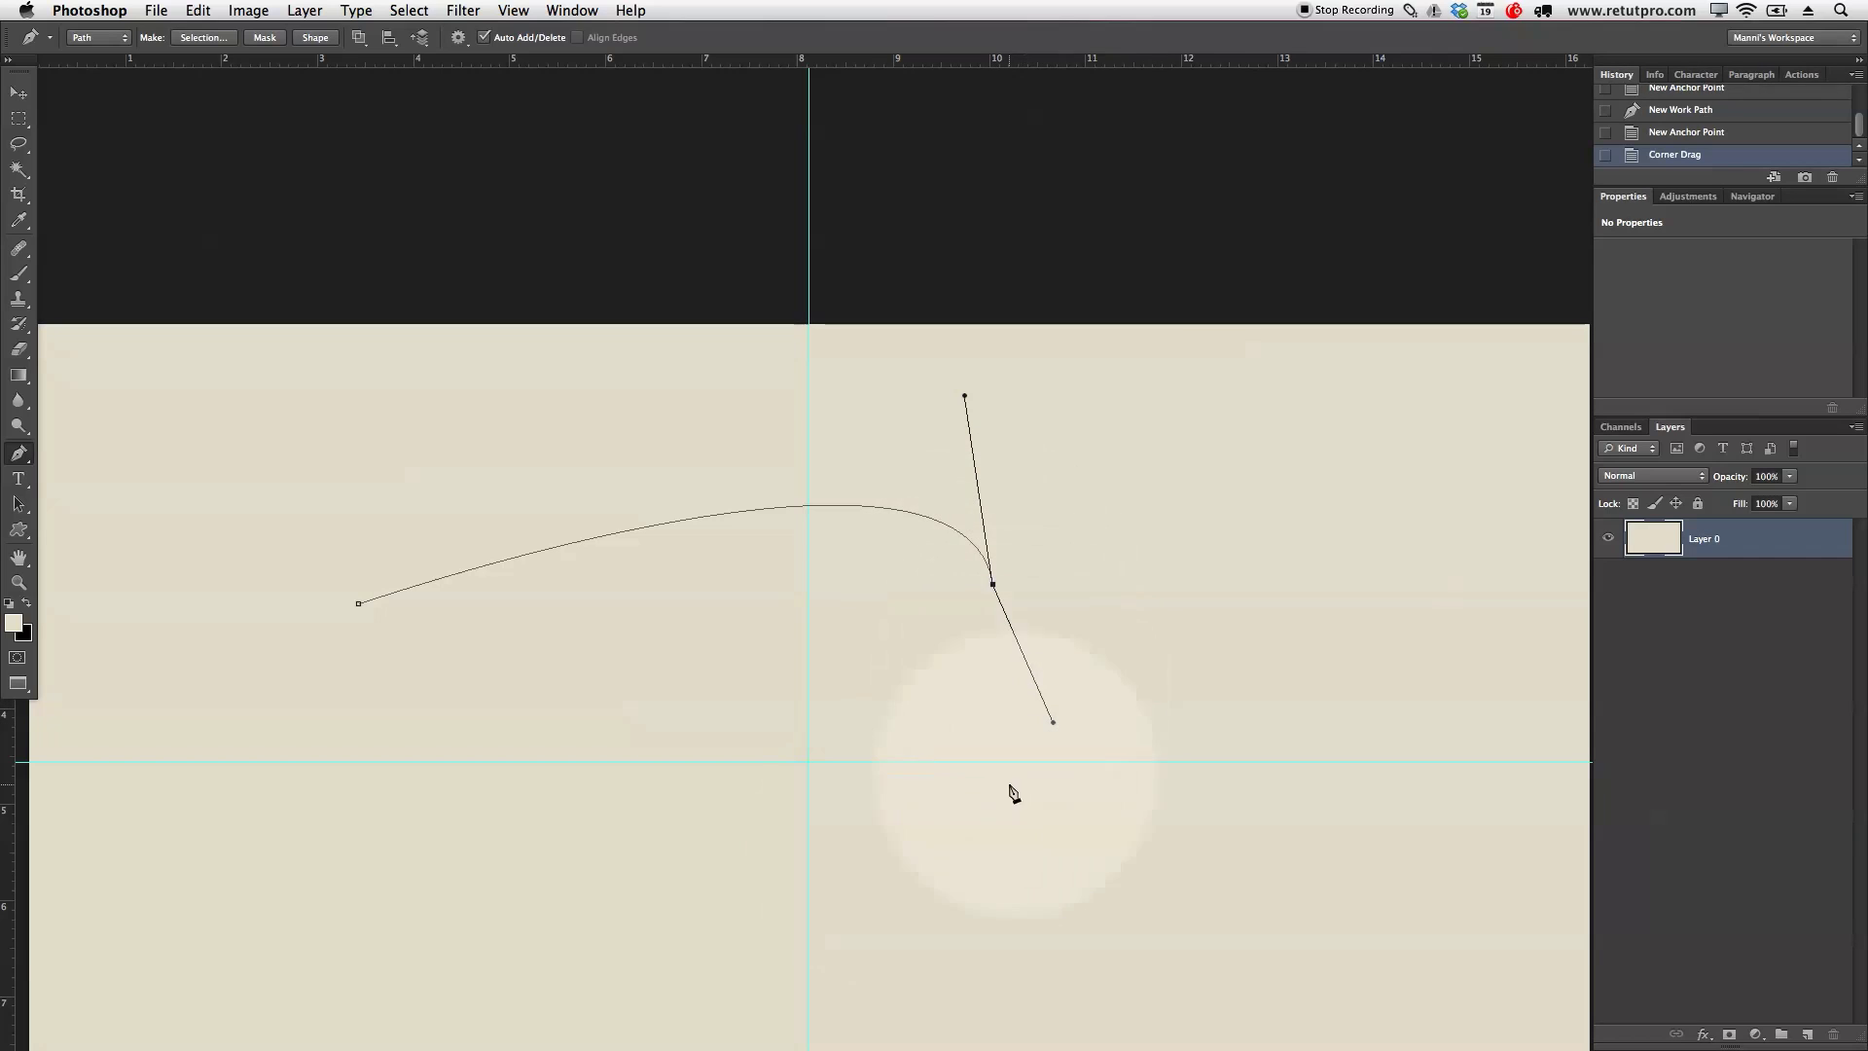
pyautogui.click(999, 603)
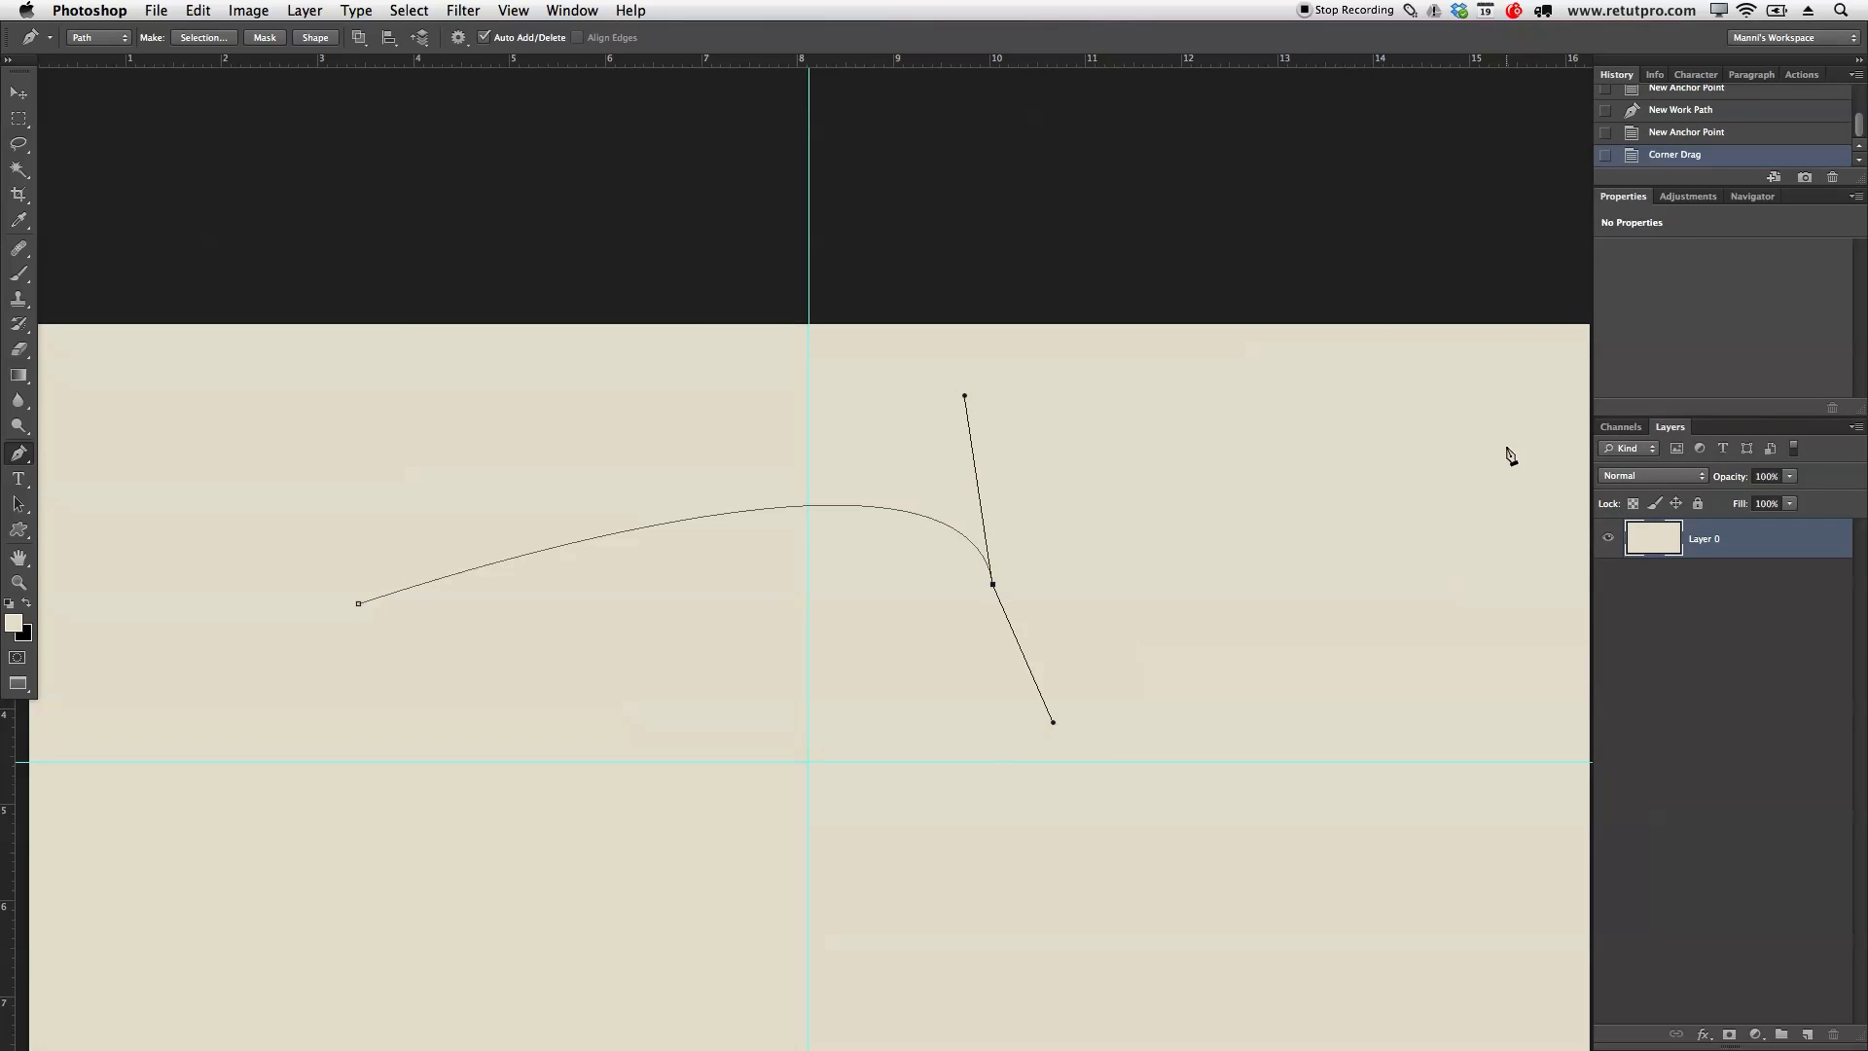
# - Try new anchors, undo the misplaced ones, and adjust the corner's direction handles
pyautogui.click(390, 705)
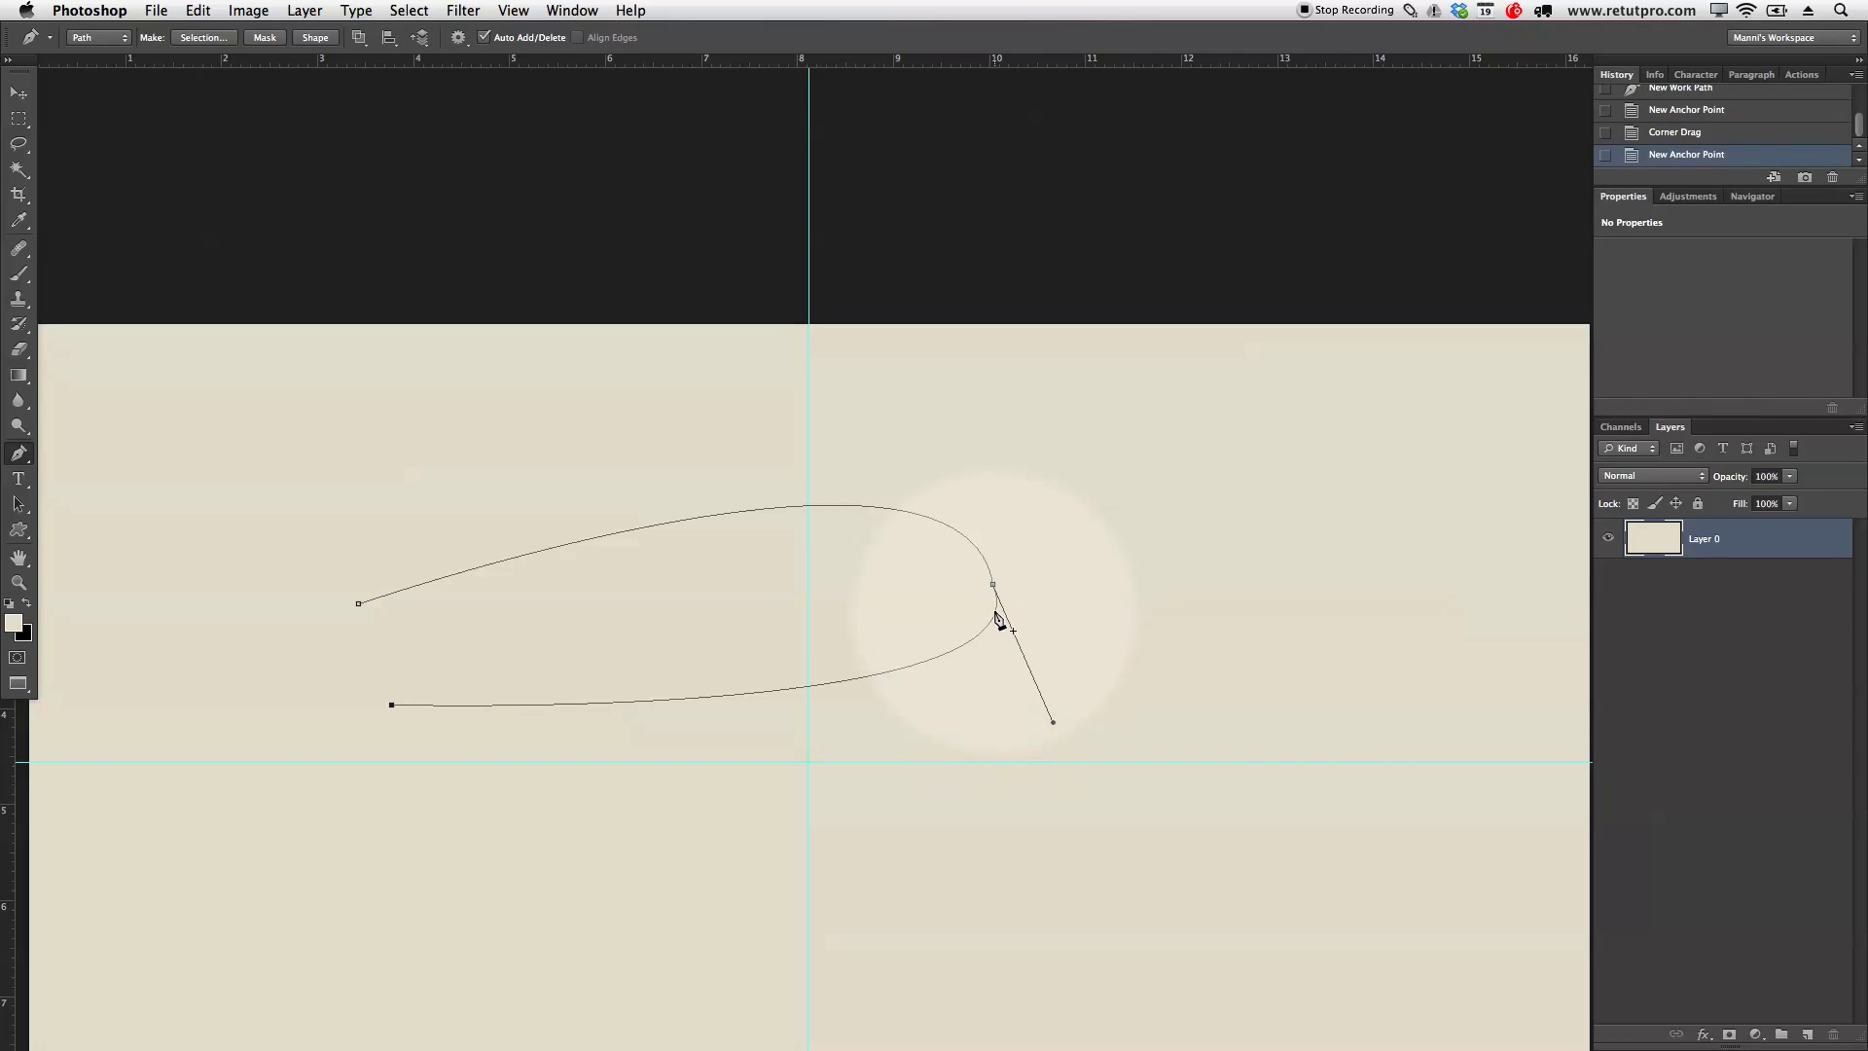
pyautogui.press('super+z')
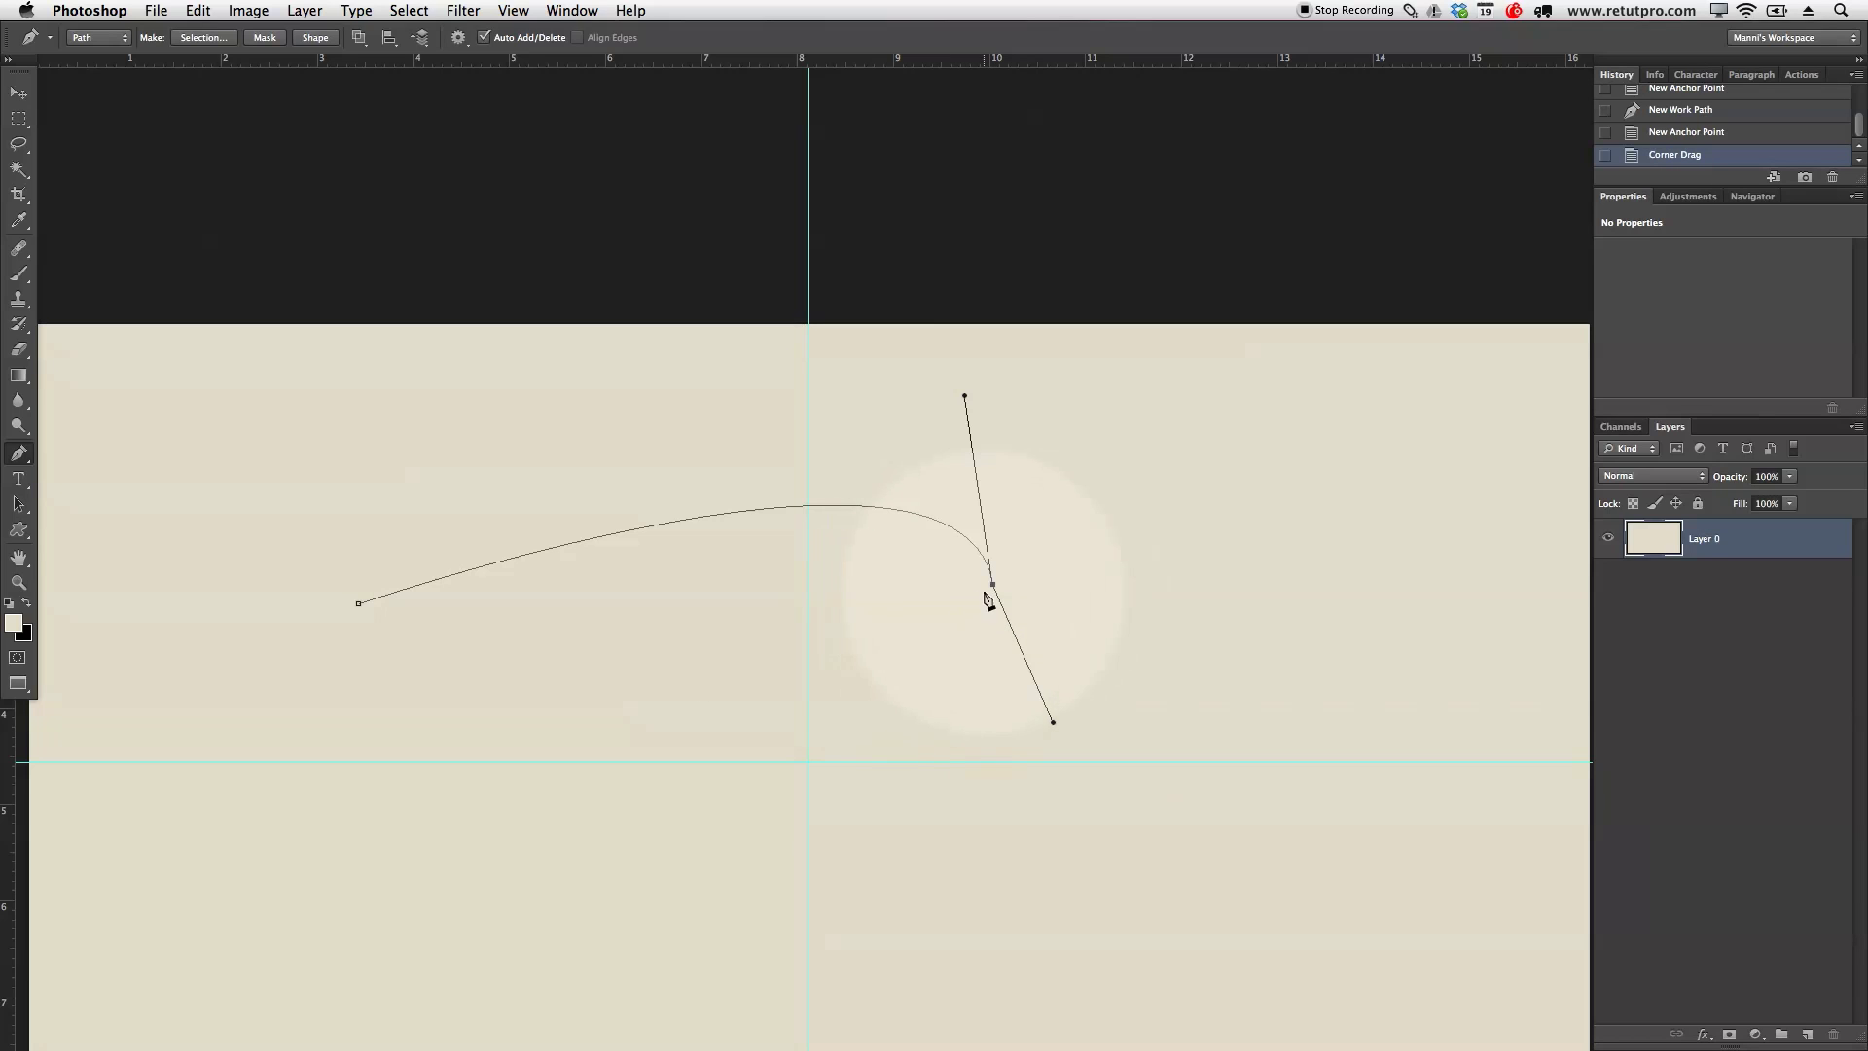
pyautogui.click(1526, 416)
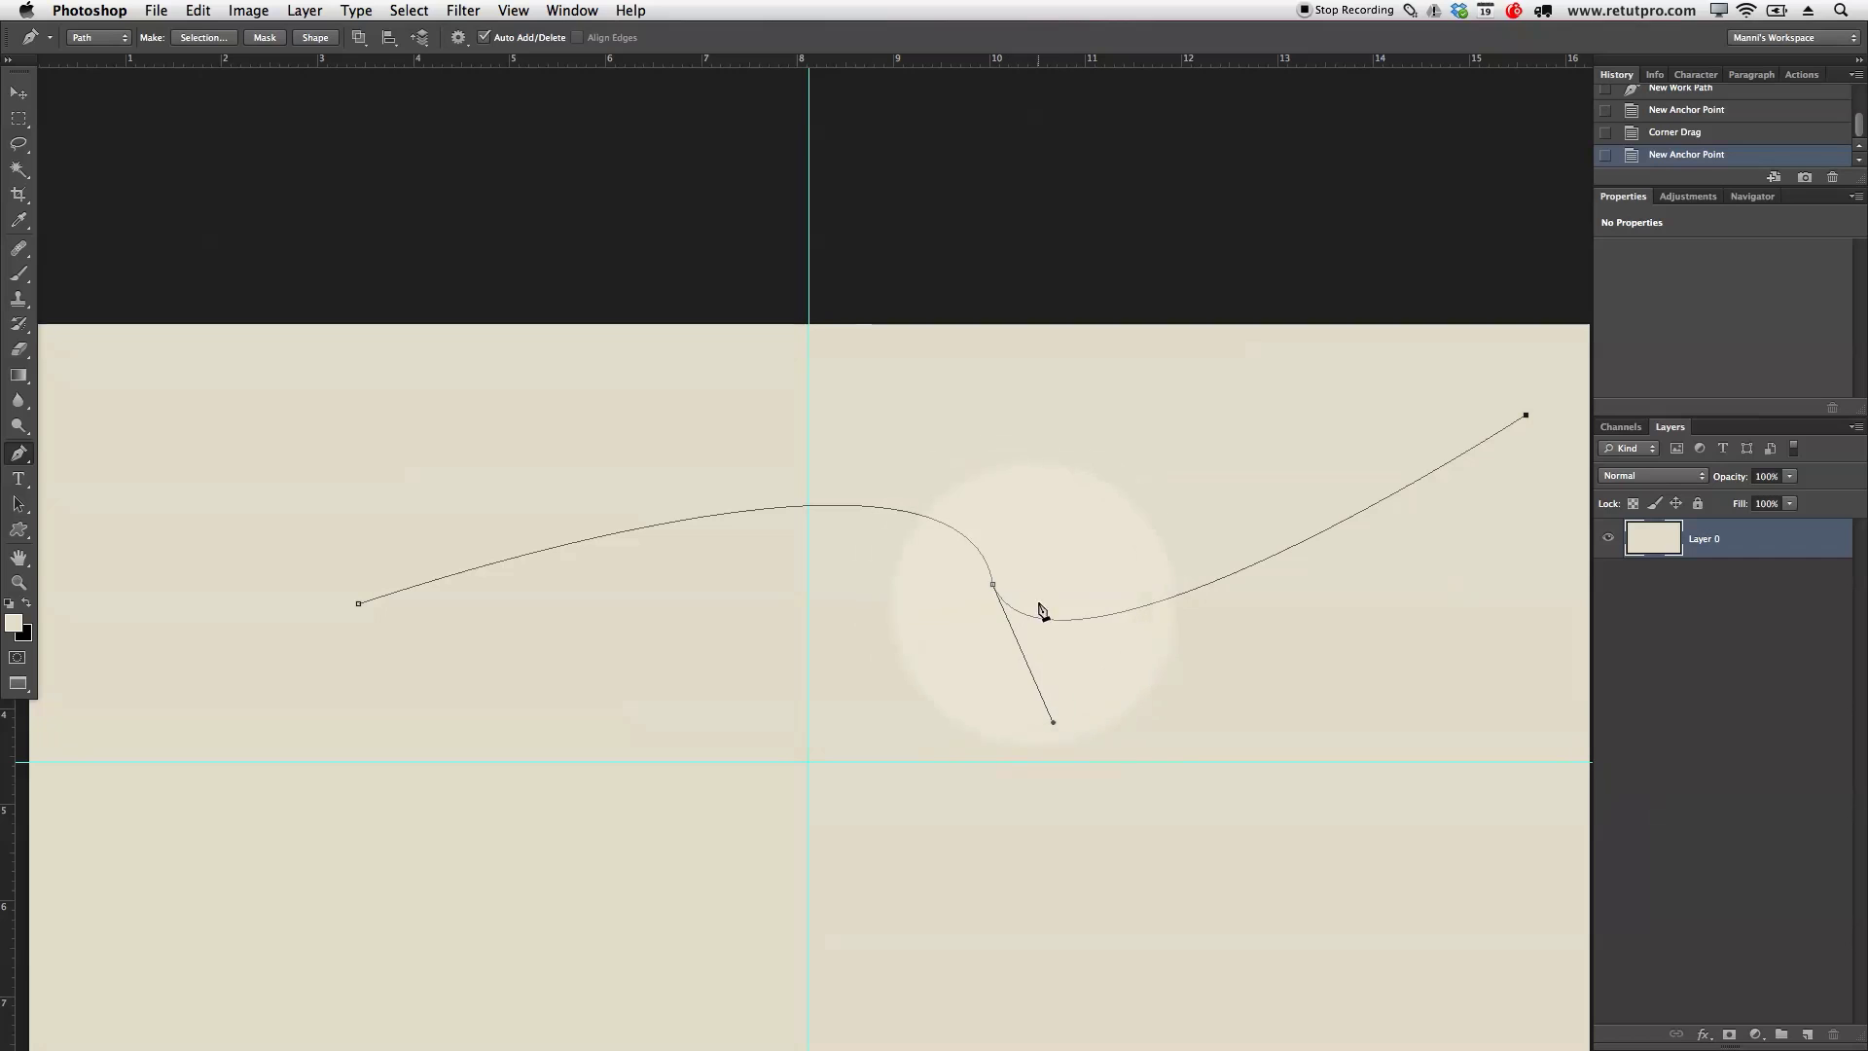
pyautogui.press('super+z')
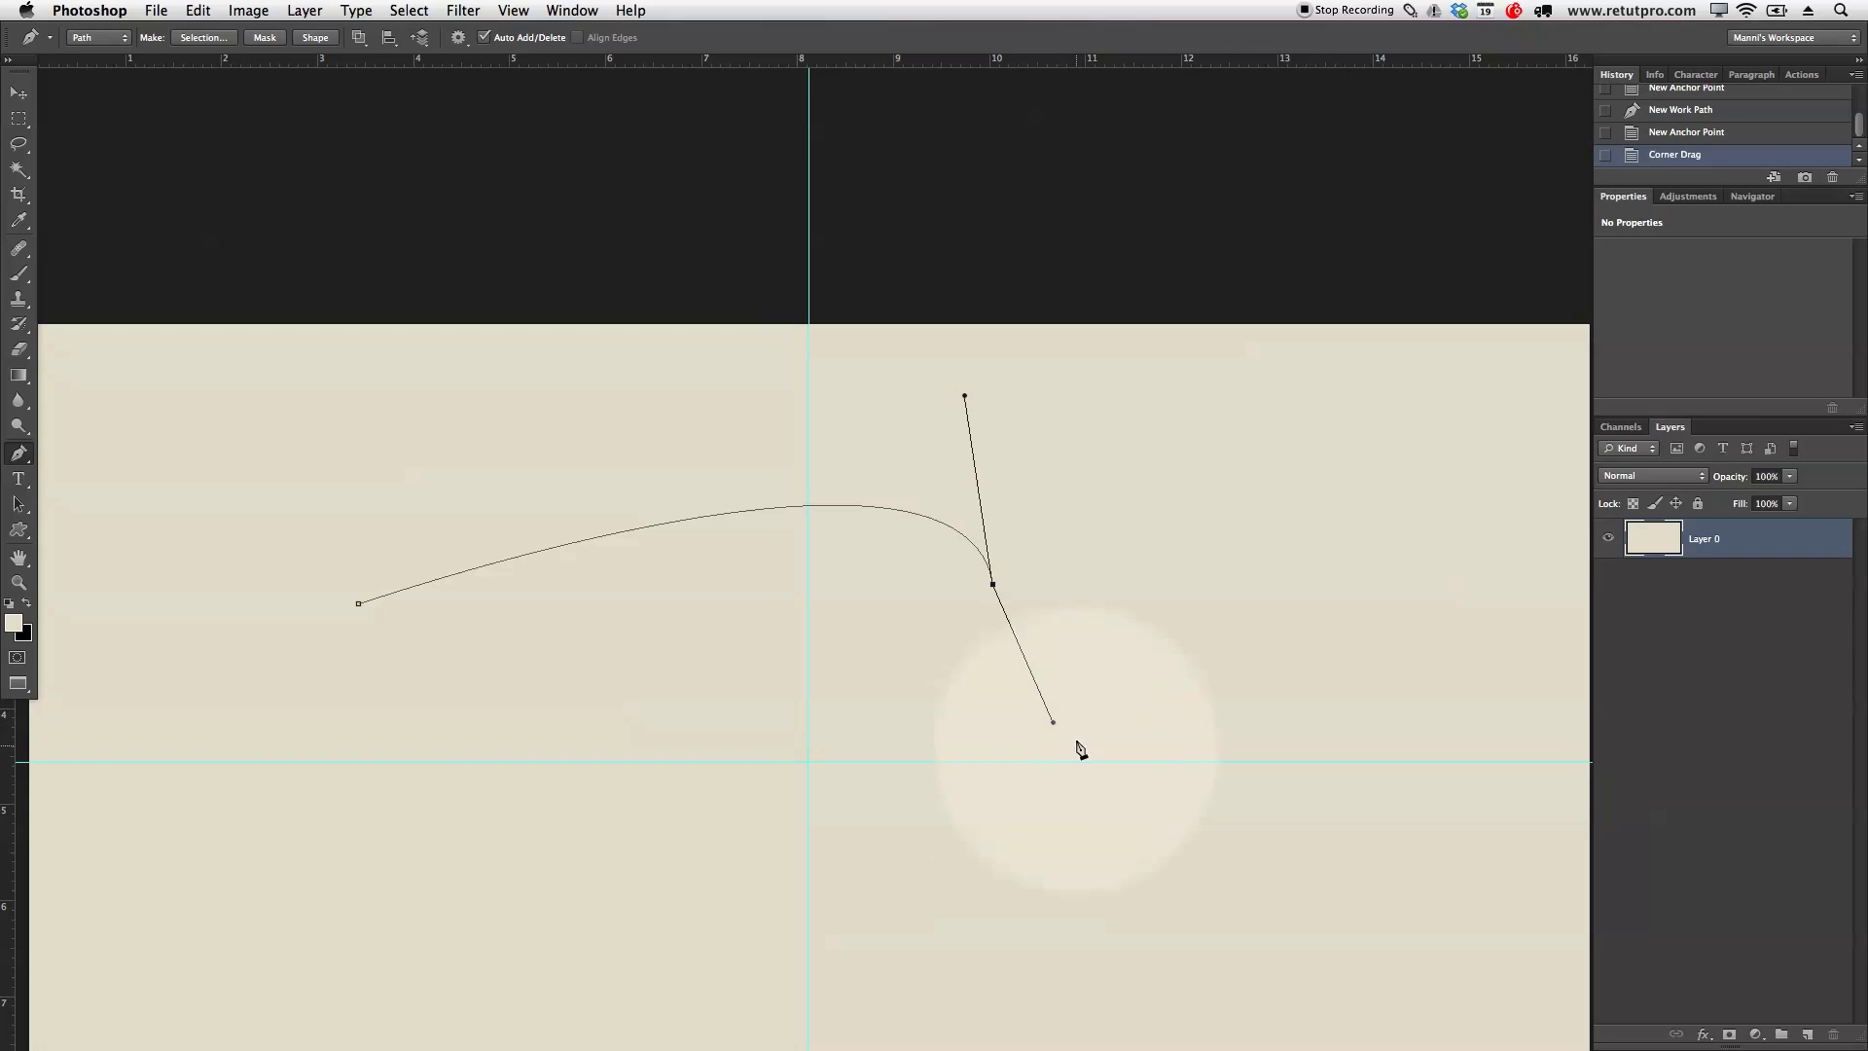
pyautogui.moveTo(1053, 725); pyautogui.dragTo(1009, 680)
pyautogui.moveTo(874, 692); pyautogui.dragTo(874, 785)
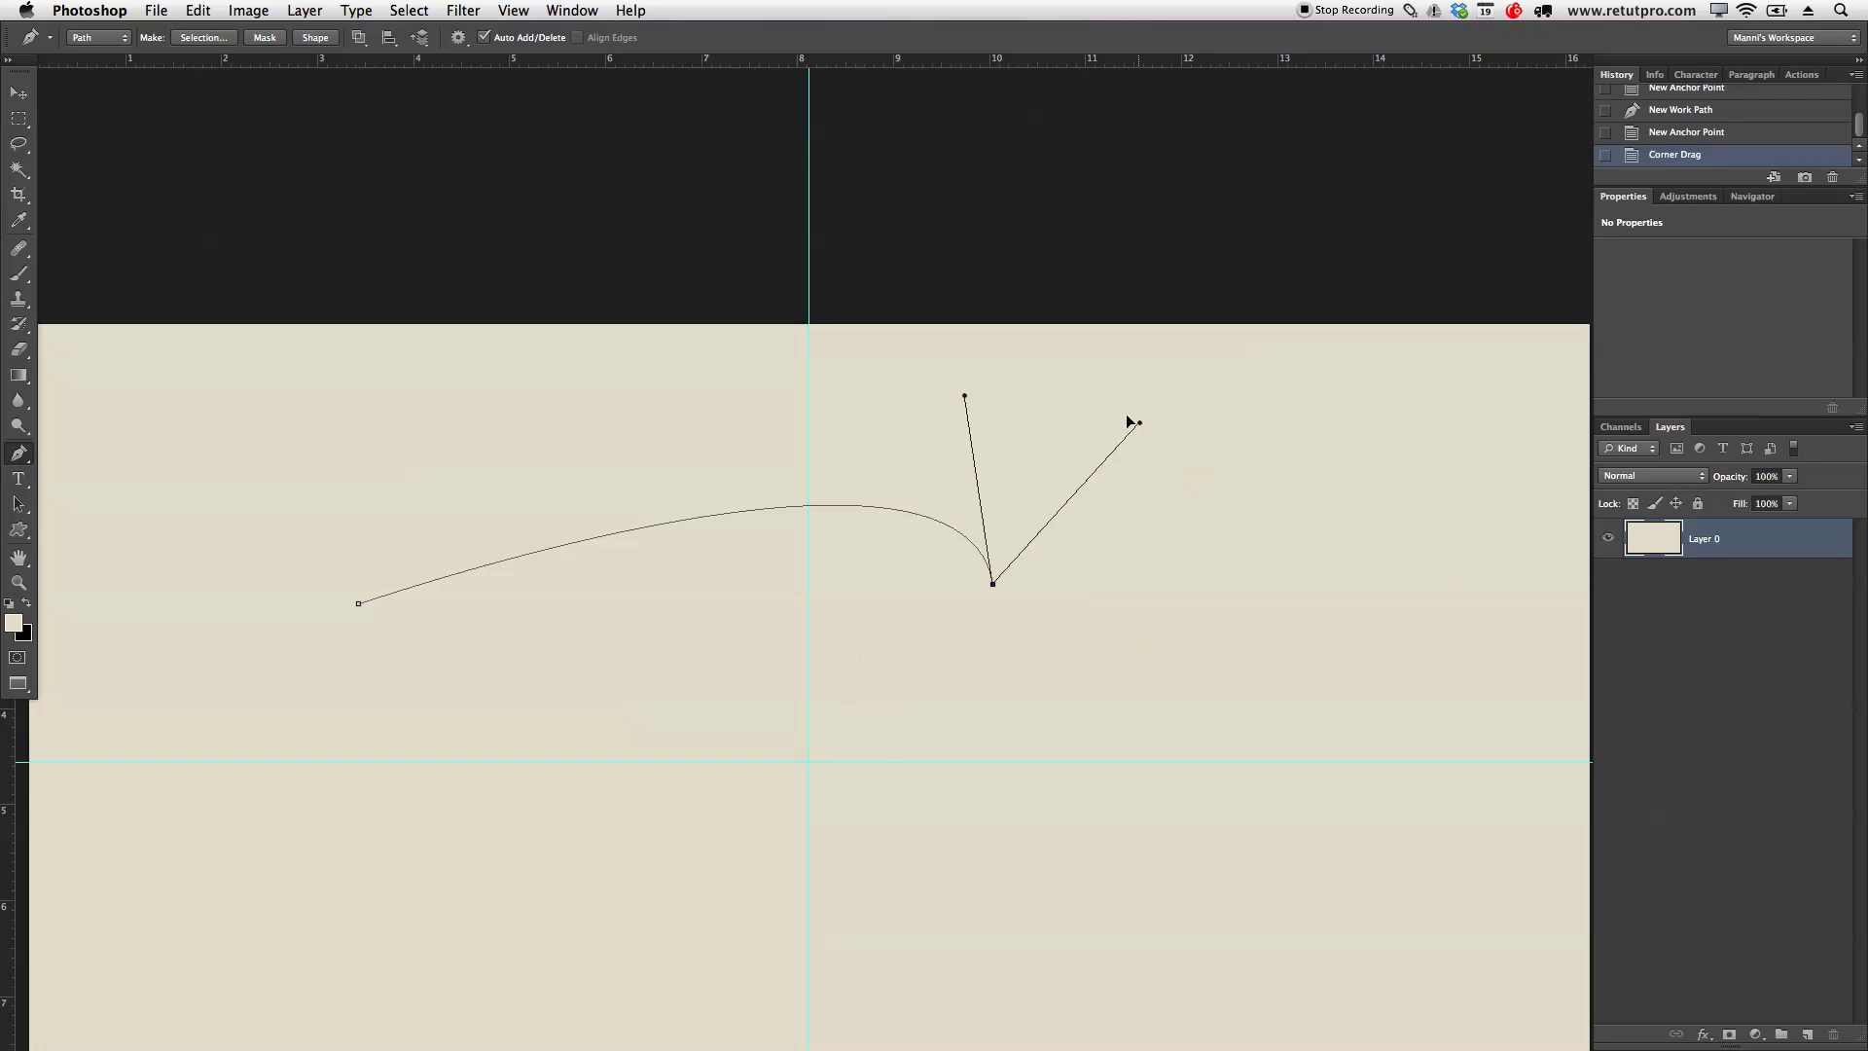
pyautogui.moveTo(1015, 448); pyautogui.dragTo(1007, 441)
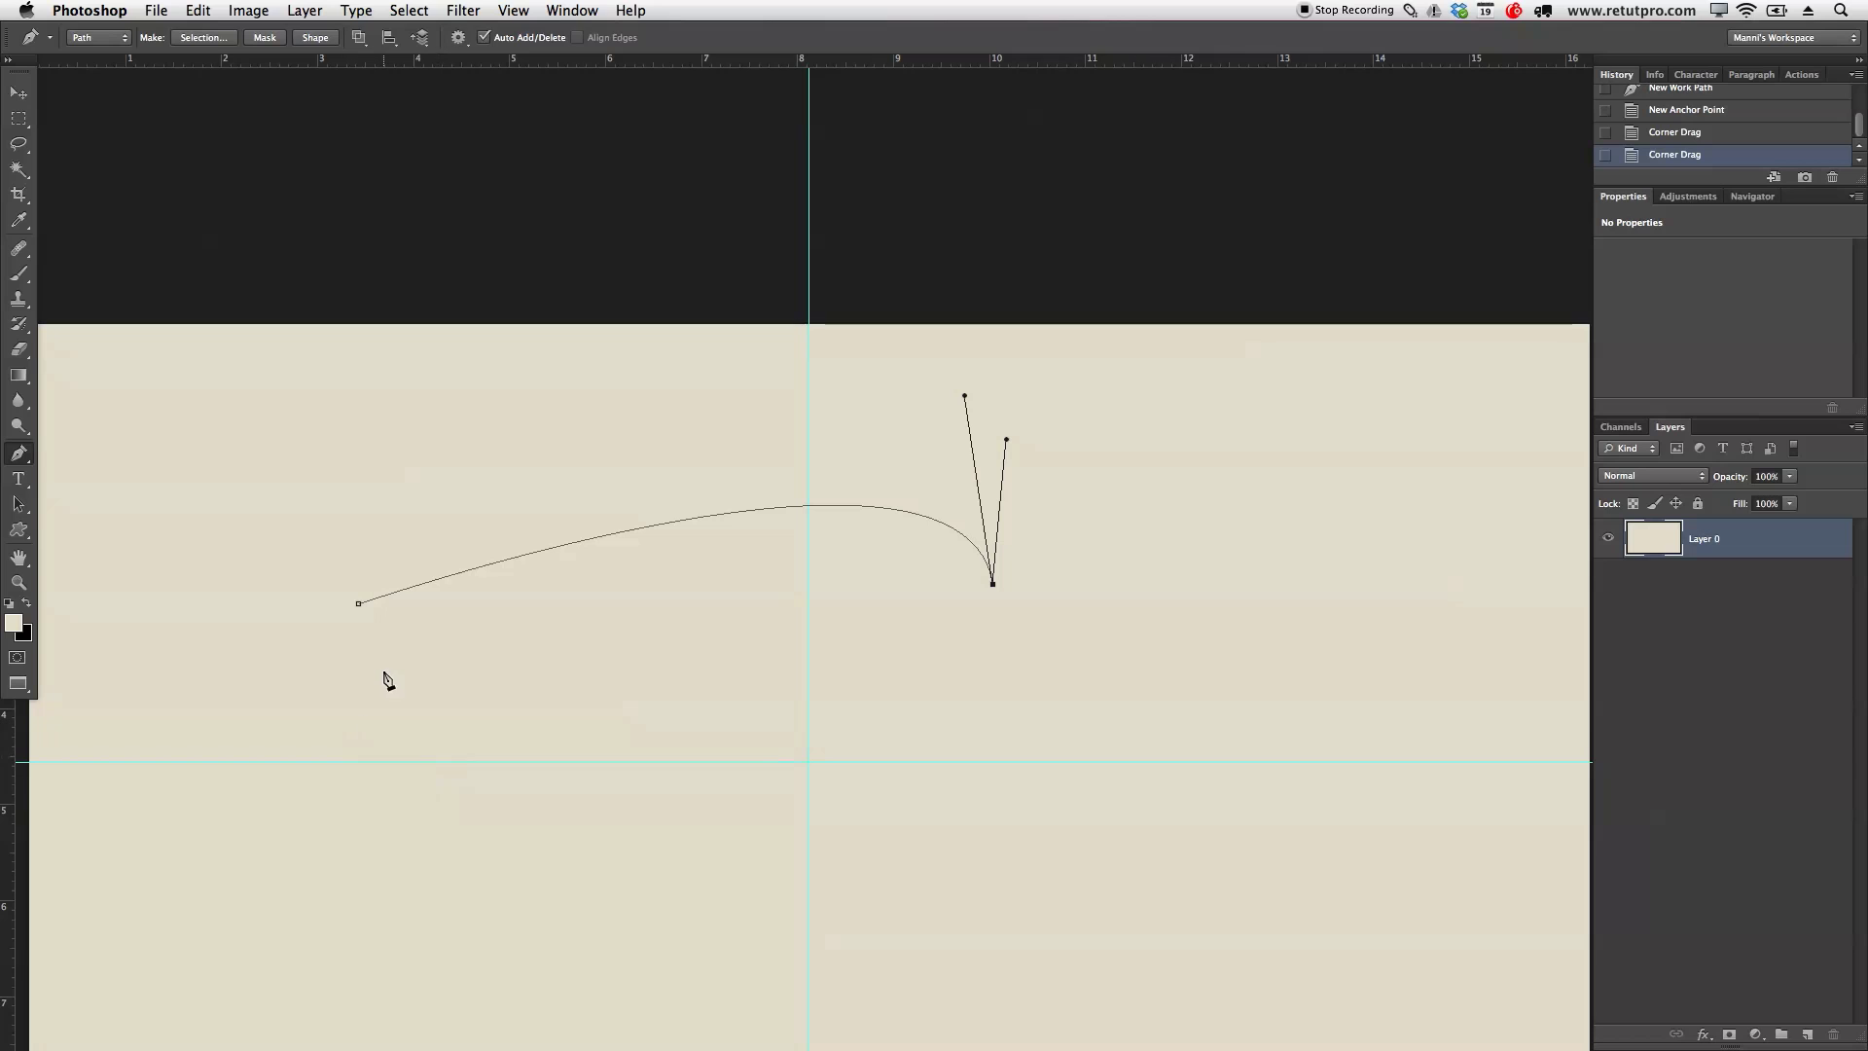
pyautogui.click(388, 679)
pyautogui.click(994, 576)
pyautogui.click(1006, 440)
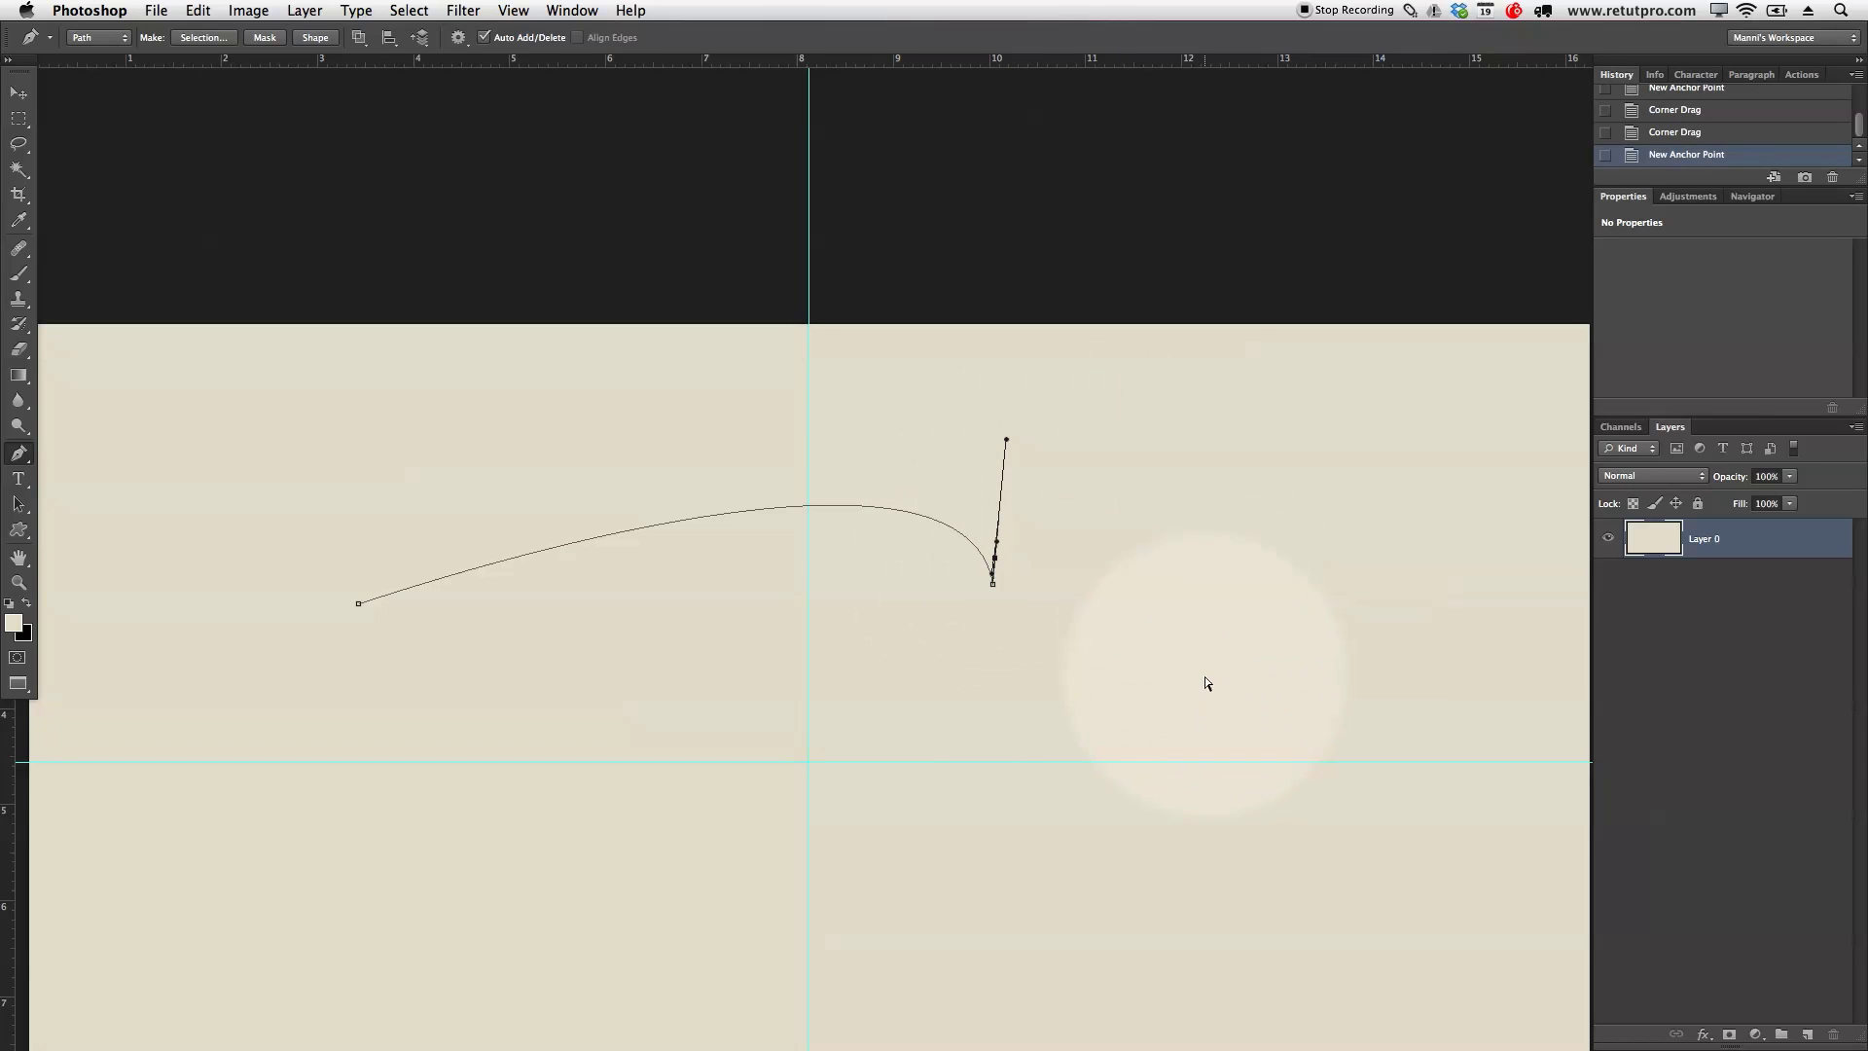
pyautogui.press('super+z')
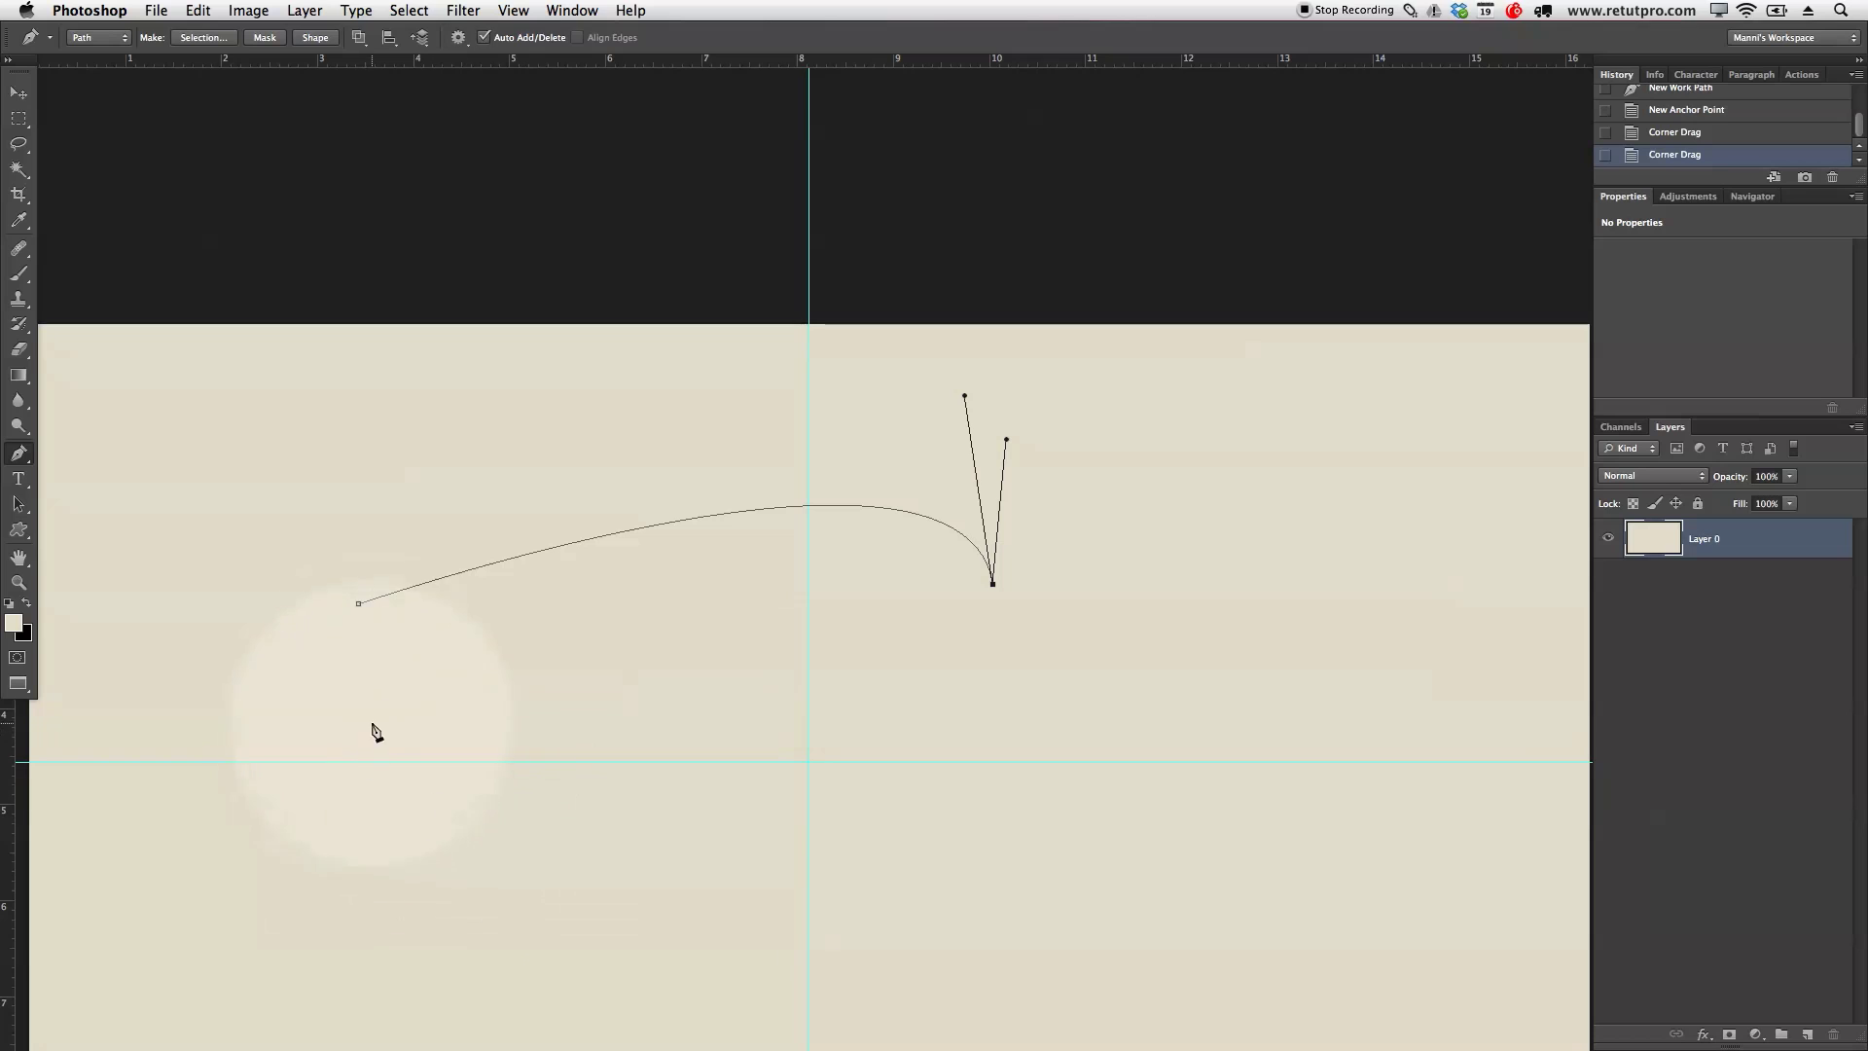
# - Drag out a curved lower-left anchor, undoing stray extra points near the corner
pyautogui.click(376, 686)
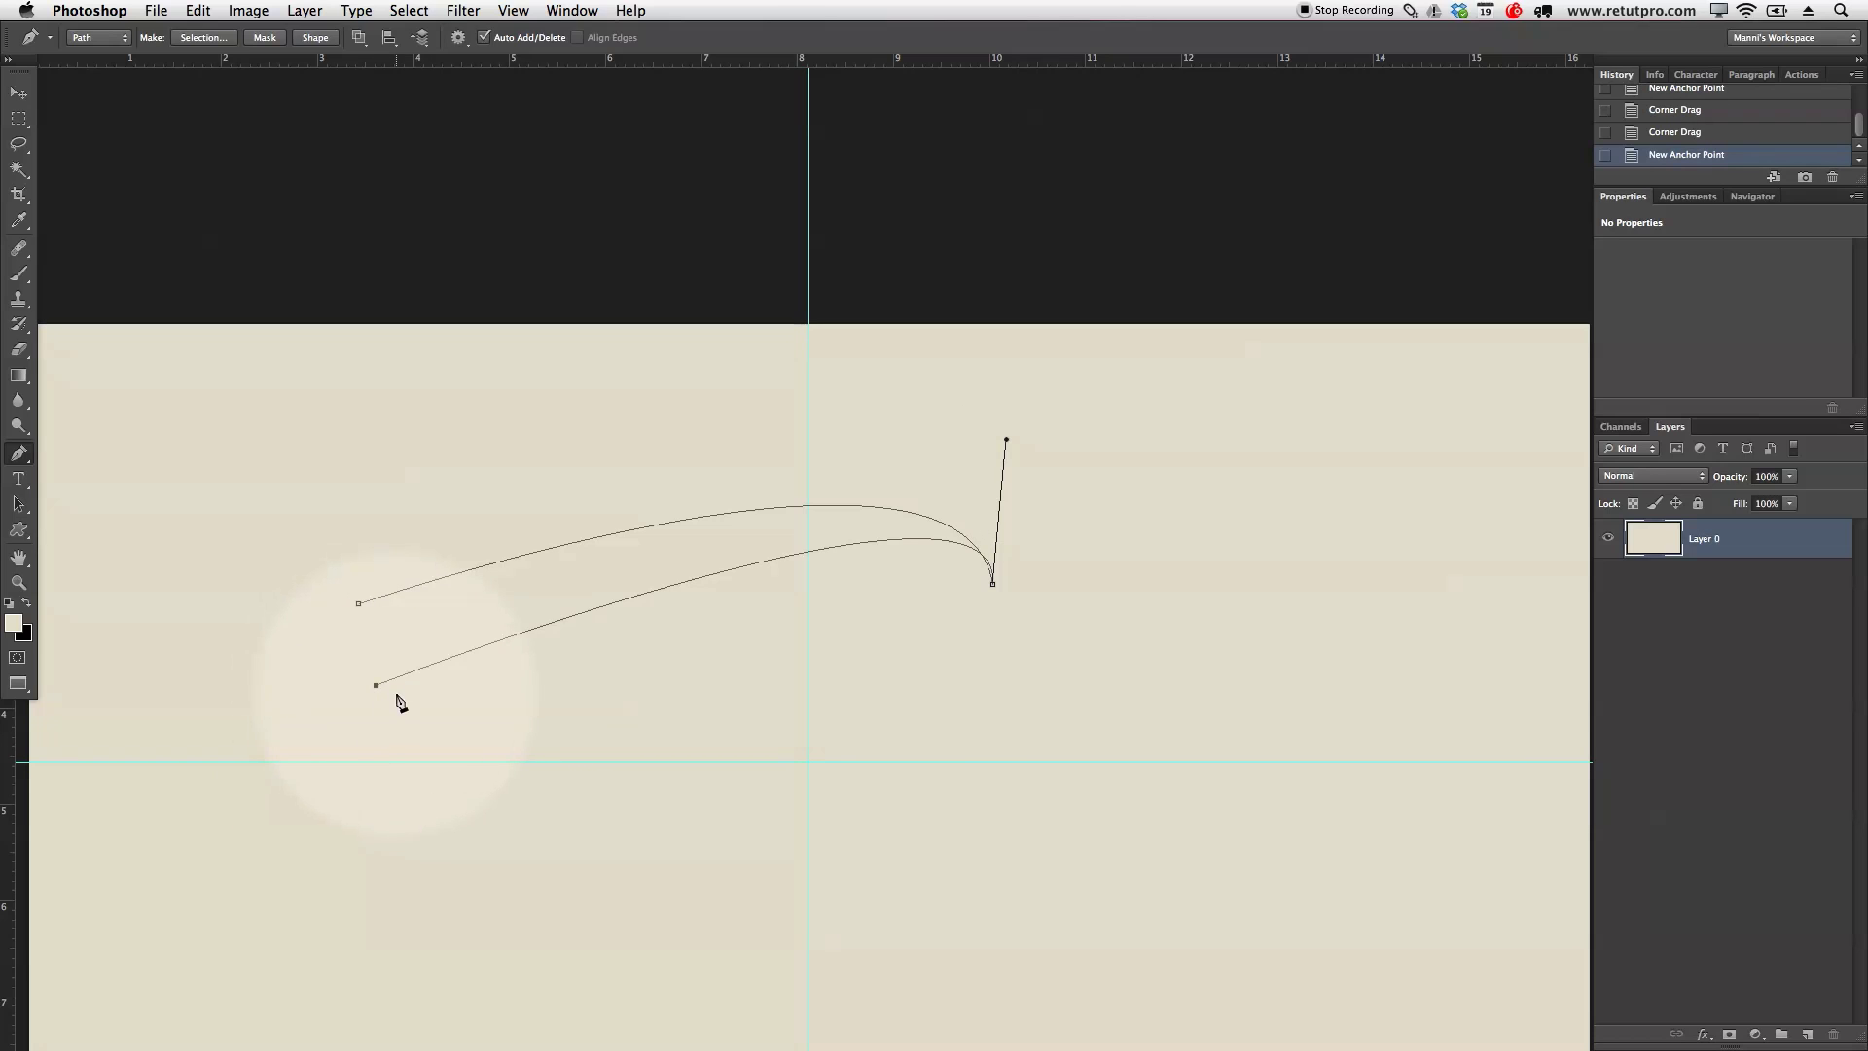
pyautogui.moveTo(994, 589); pyautogui.dragTo(383, 707)
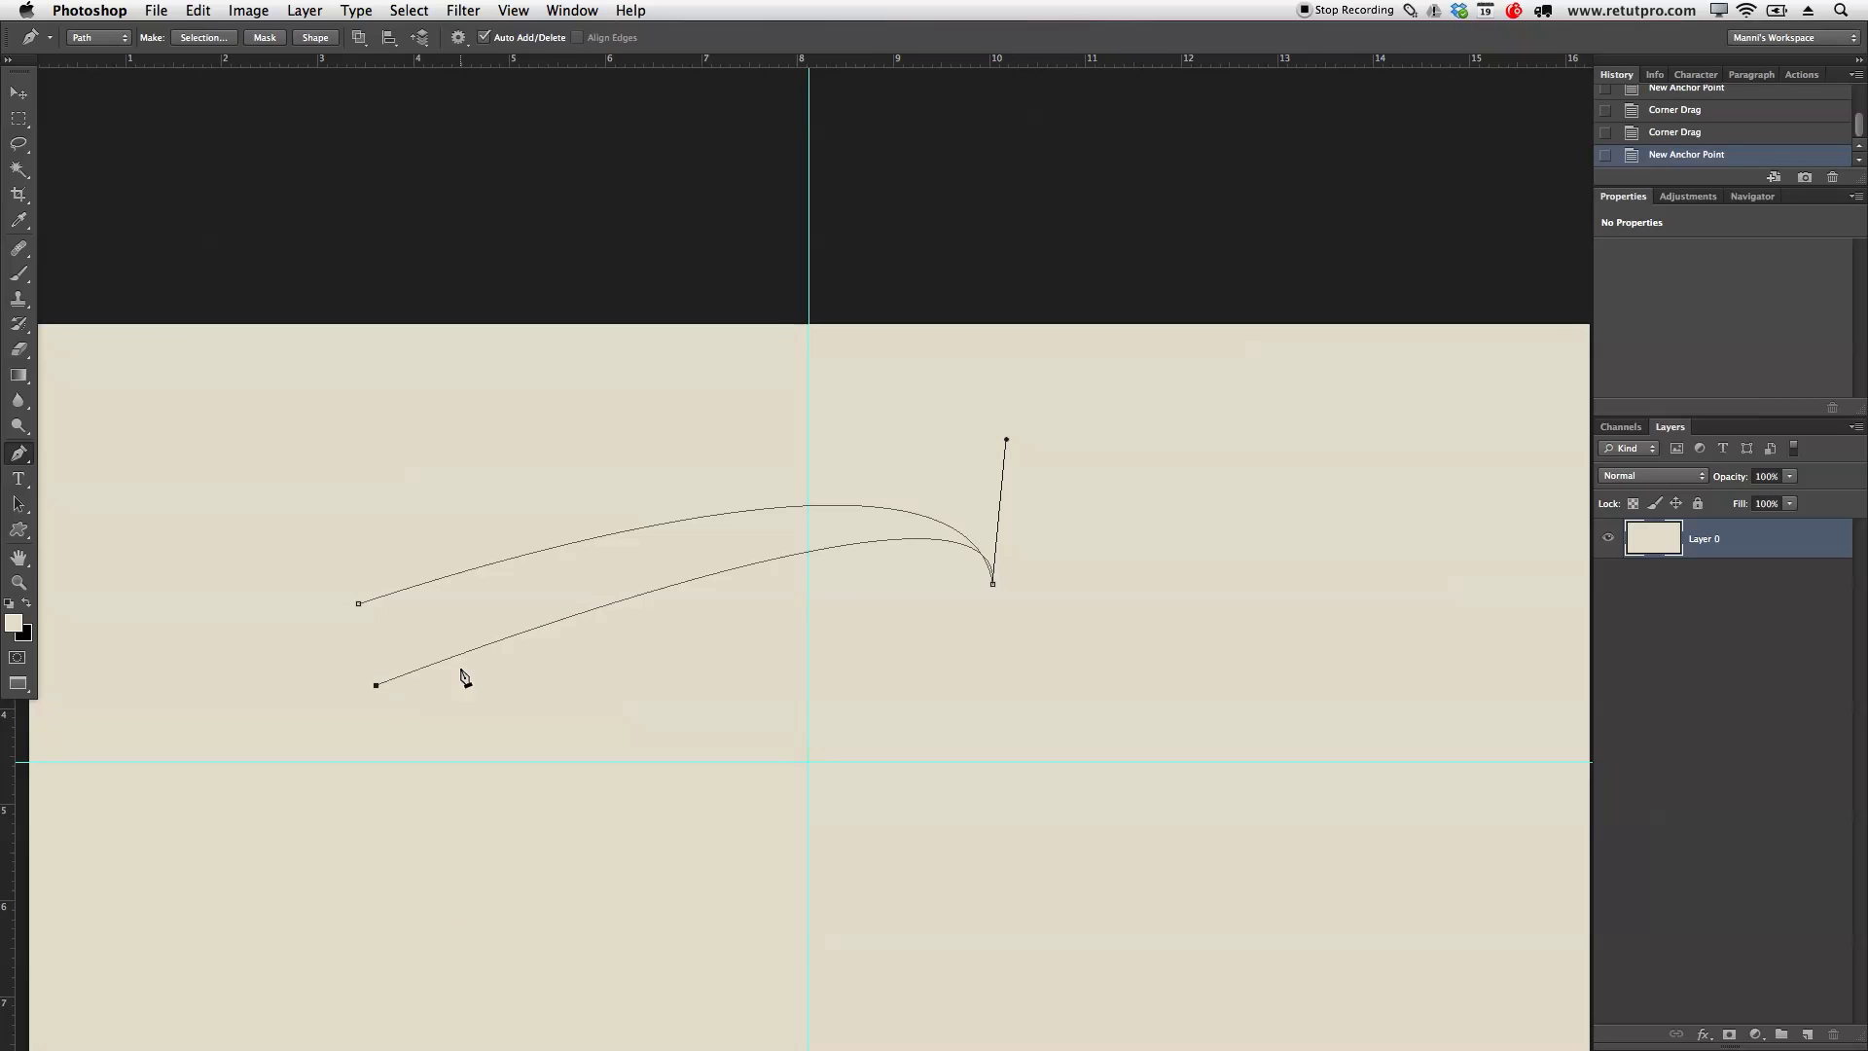
pyautogui.press('super+z')
pyautogui.moveTo(407, 677); pyautogui.dragTo(334, 484)
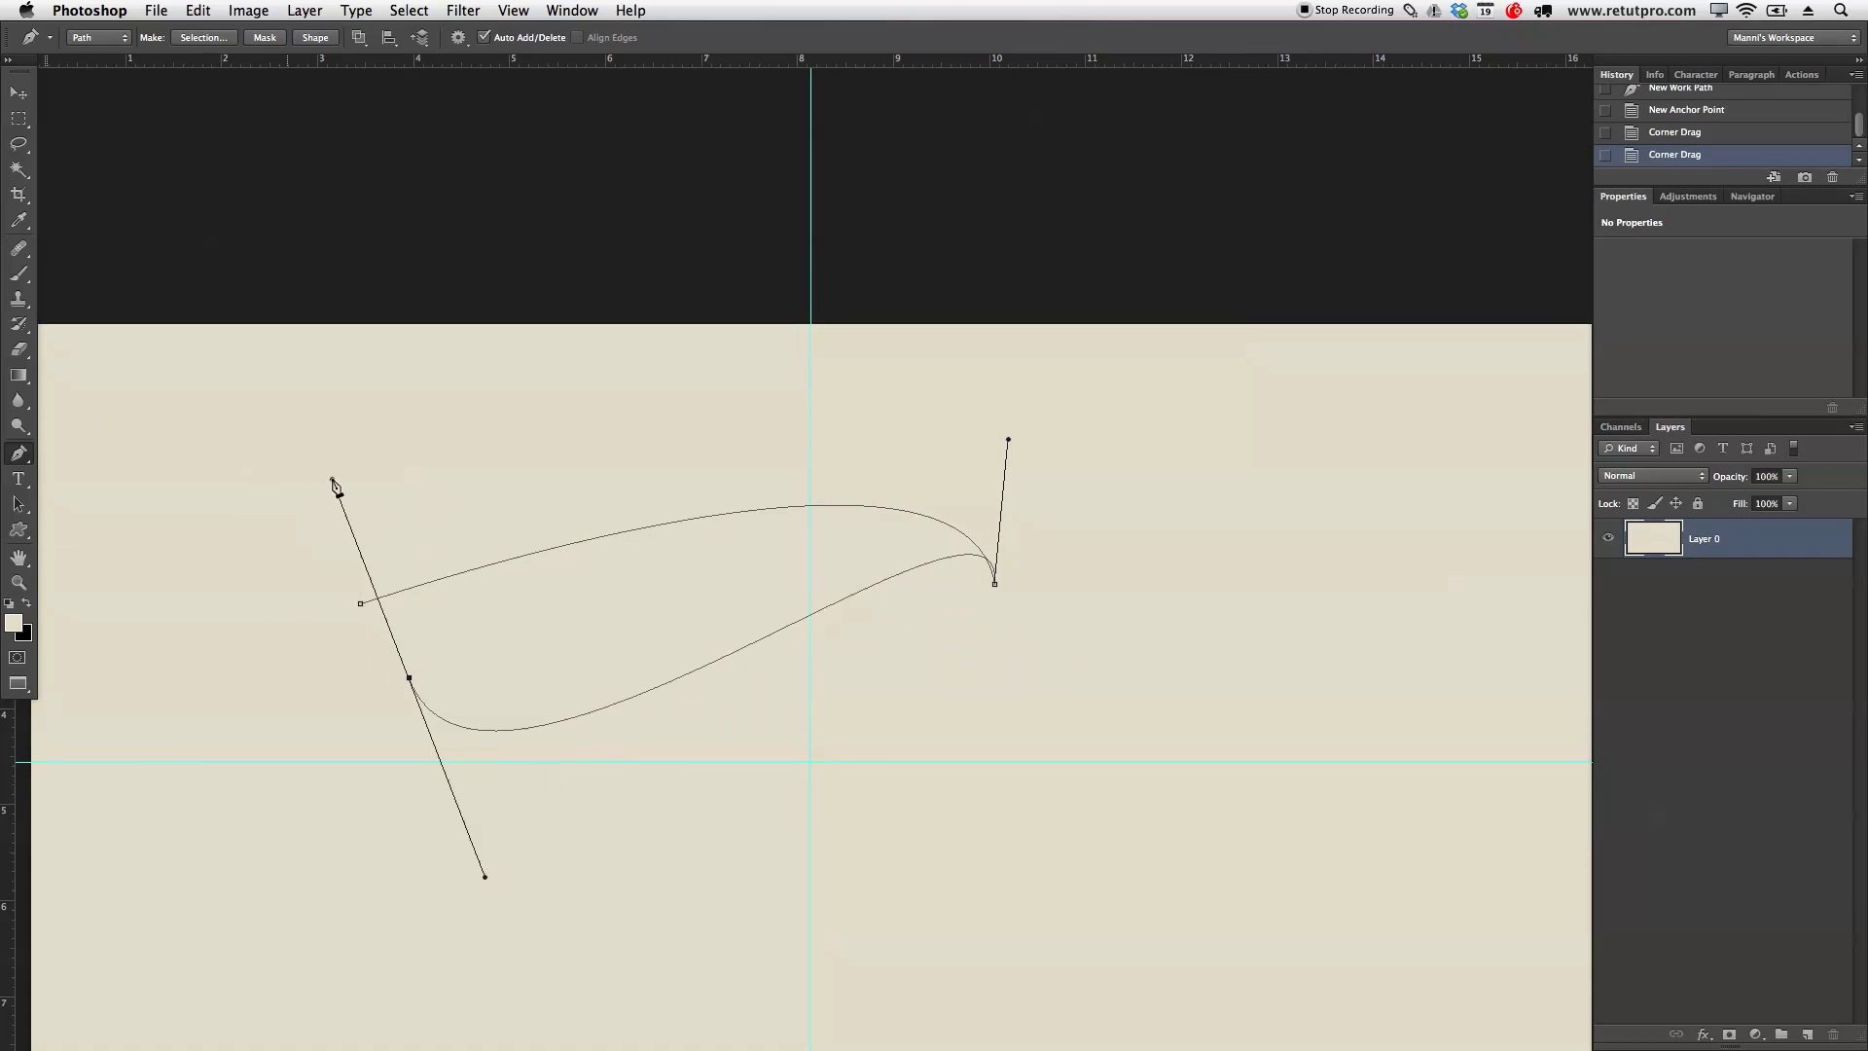
pyautogui.click(990, 572)
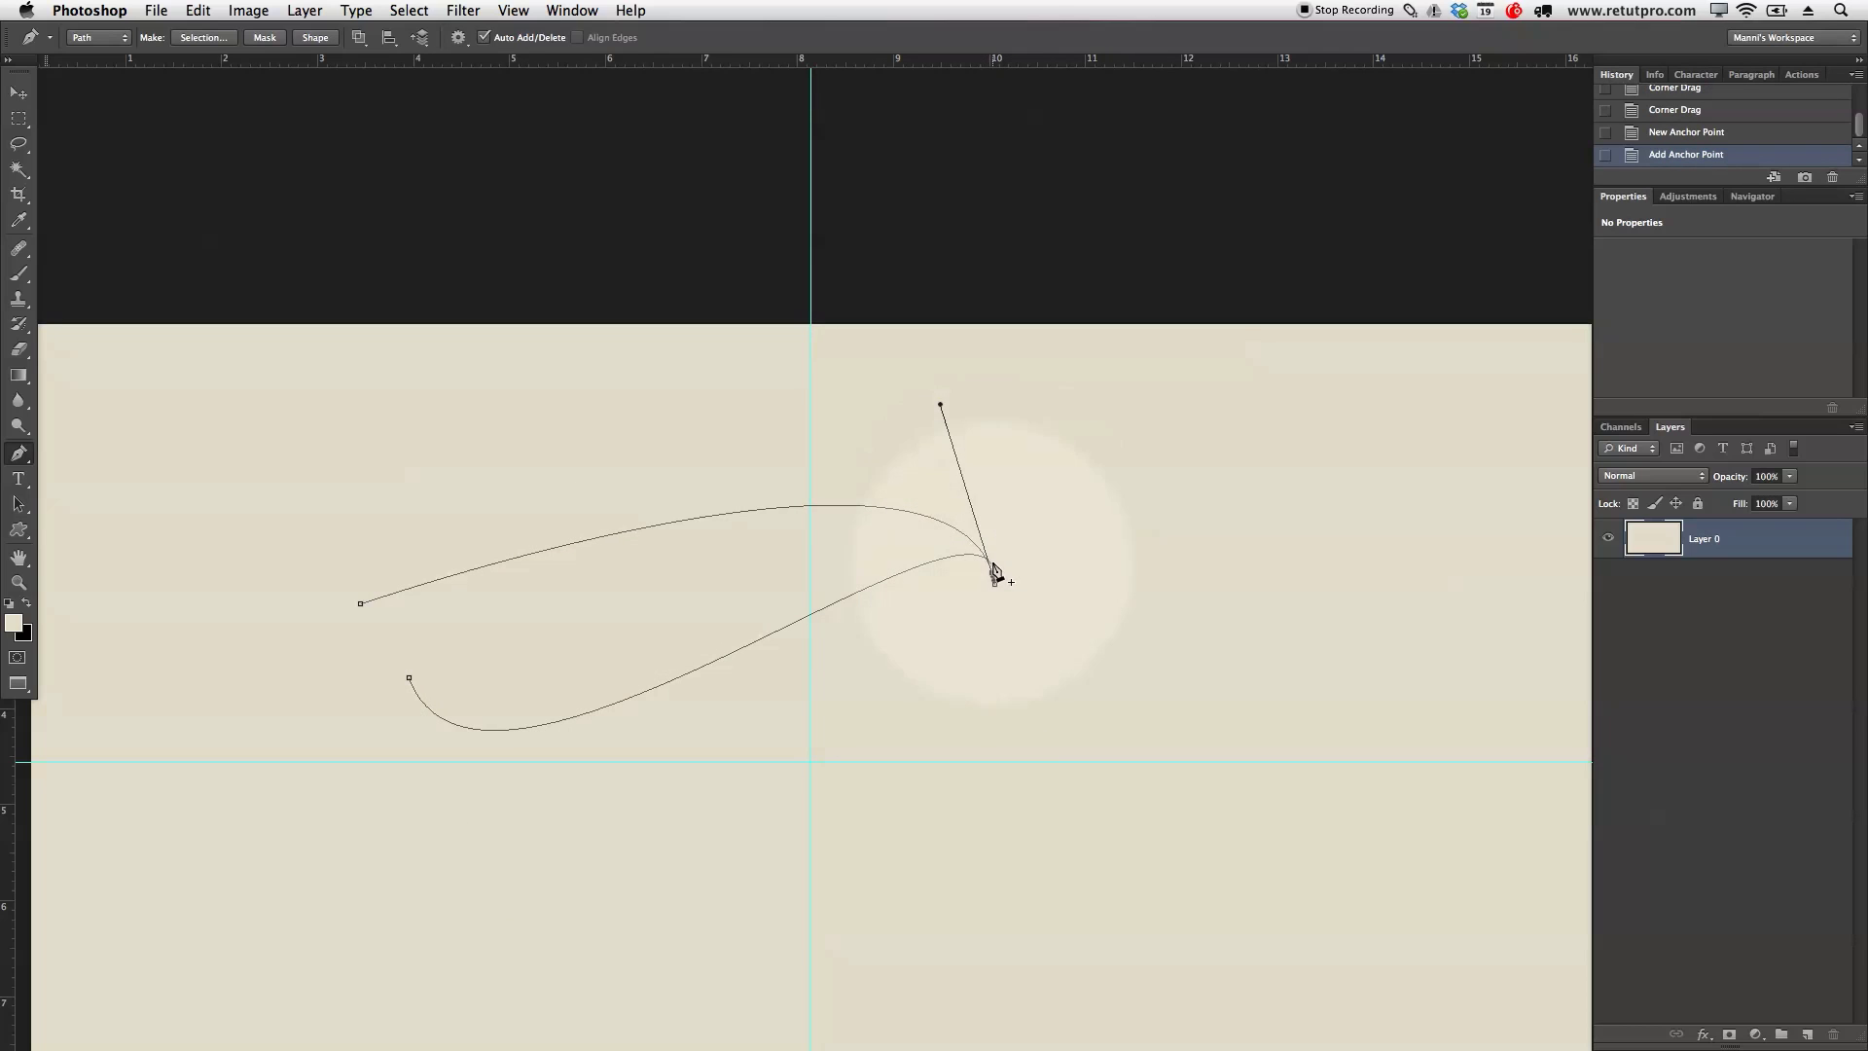
pyautogui.press('super+z')
pyautogui.press('super+z')
pyautogui.press('super+z')
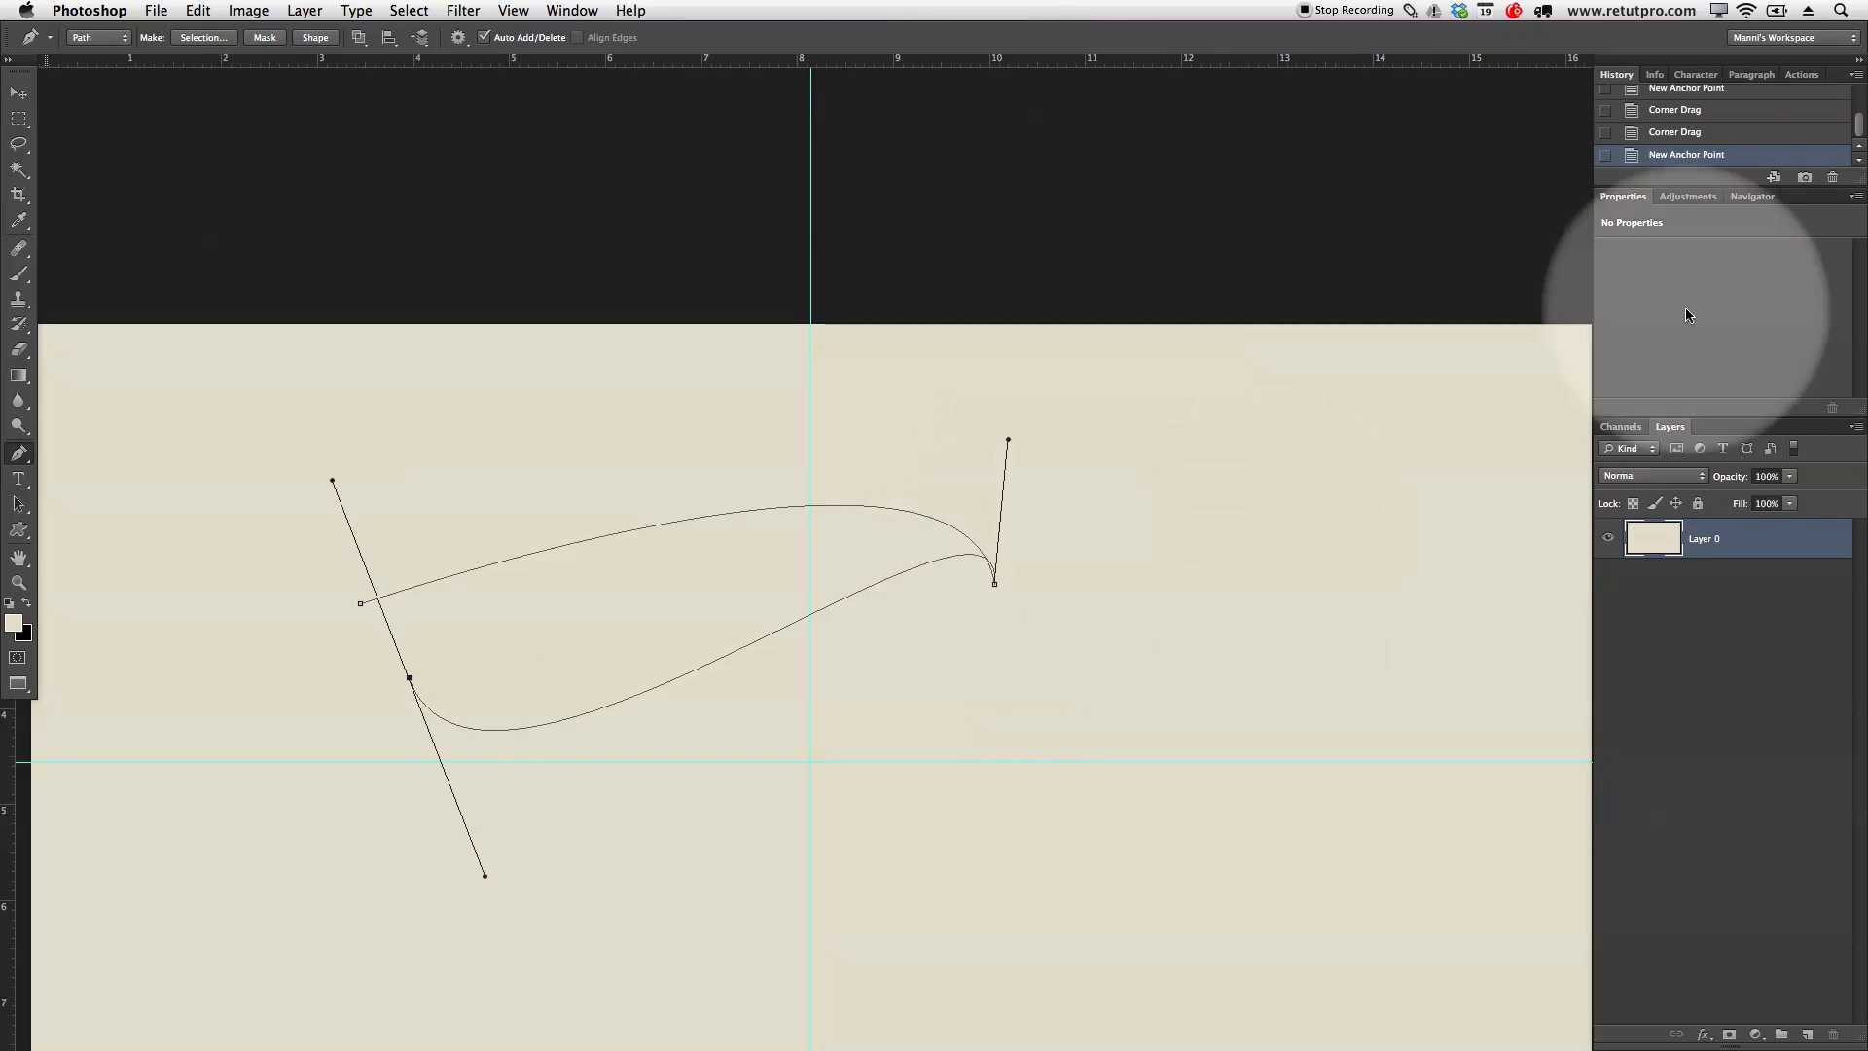
# - Revert the lower curve in History and reshape the corner and lower-left anchor handles
pyautogui.click(1669, 134)
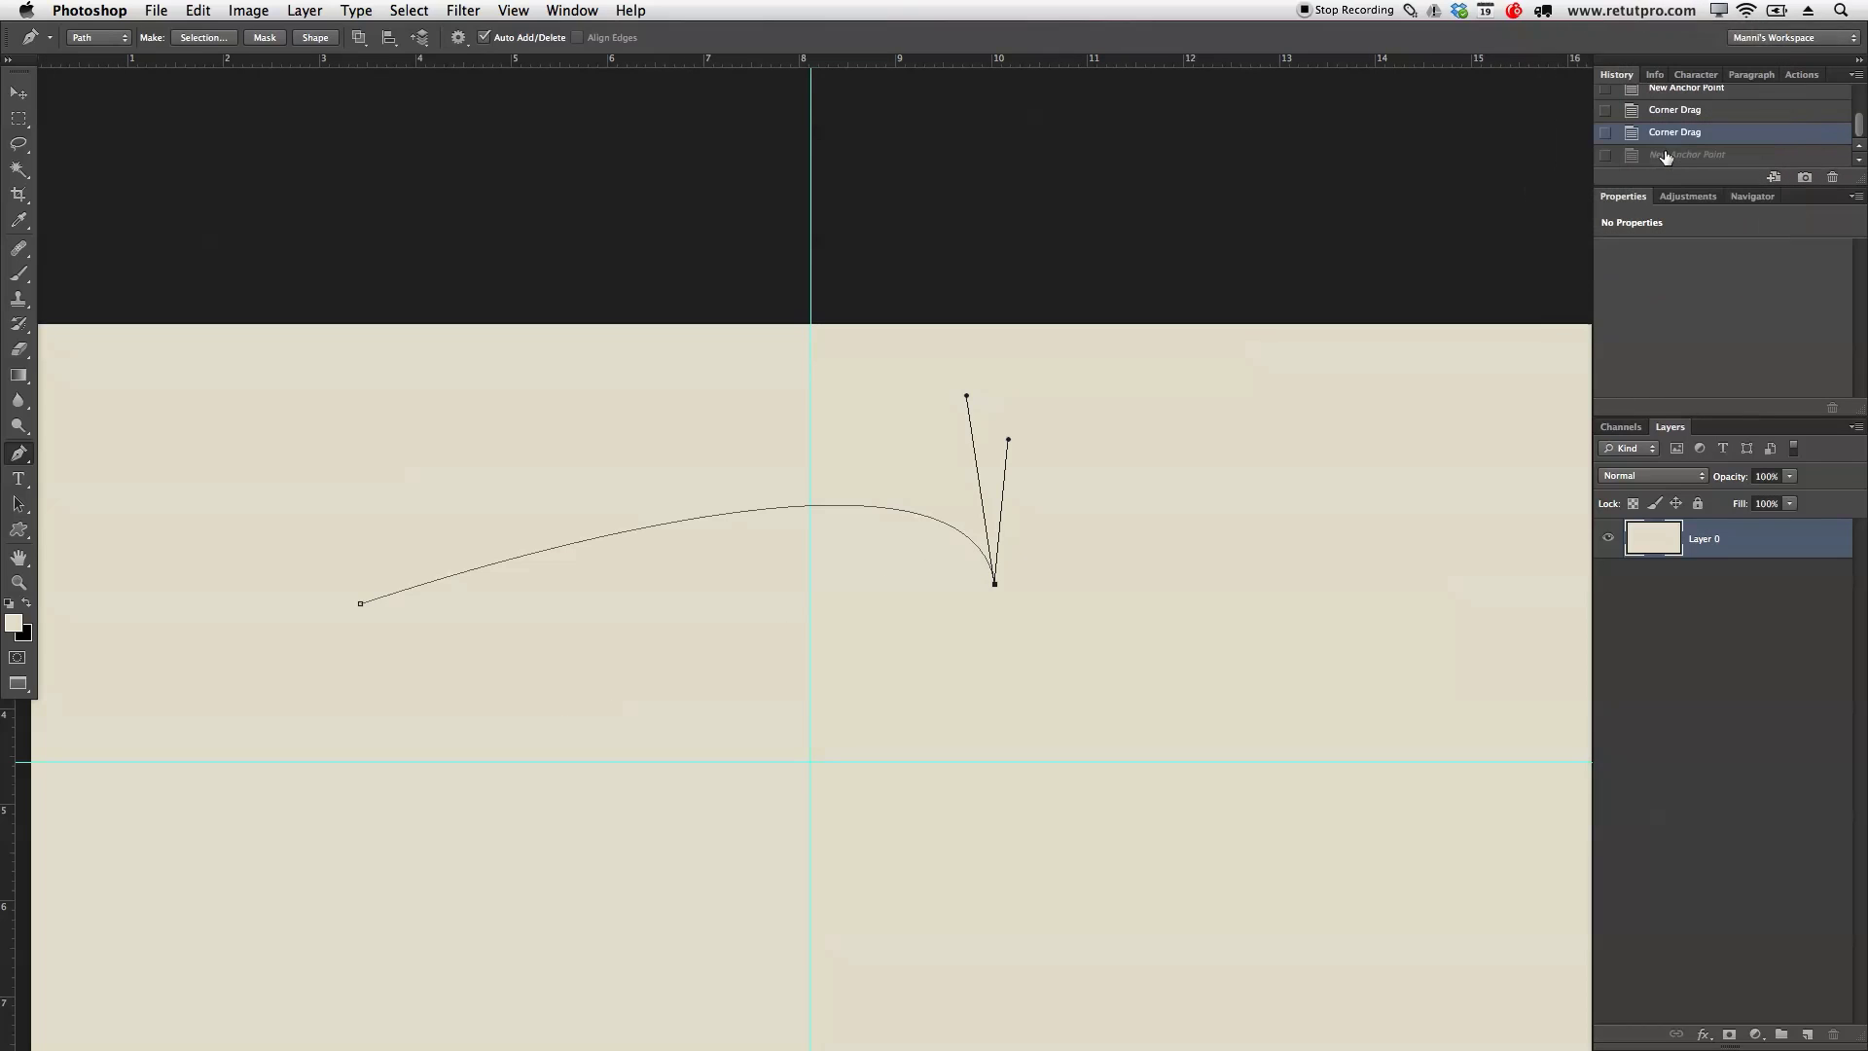
pyautogui.click(1013, 440)
pyautogui.moveTo(1092, 592); pyautogui.dragTo(1007, 645)
pyautogui.moveTo(1001, 642)
pyautogui.mouseDown()
pyautogui.moveTo(1006, 829)
pyautogui.moveTo(996, 640)
pyautogui.mouseUp()
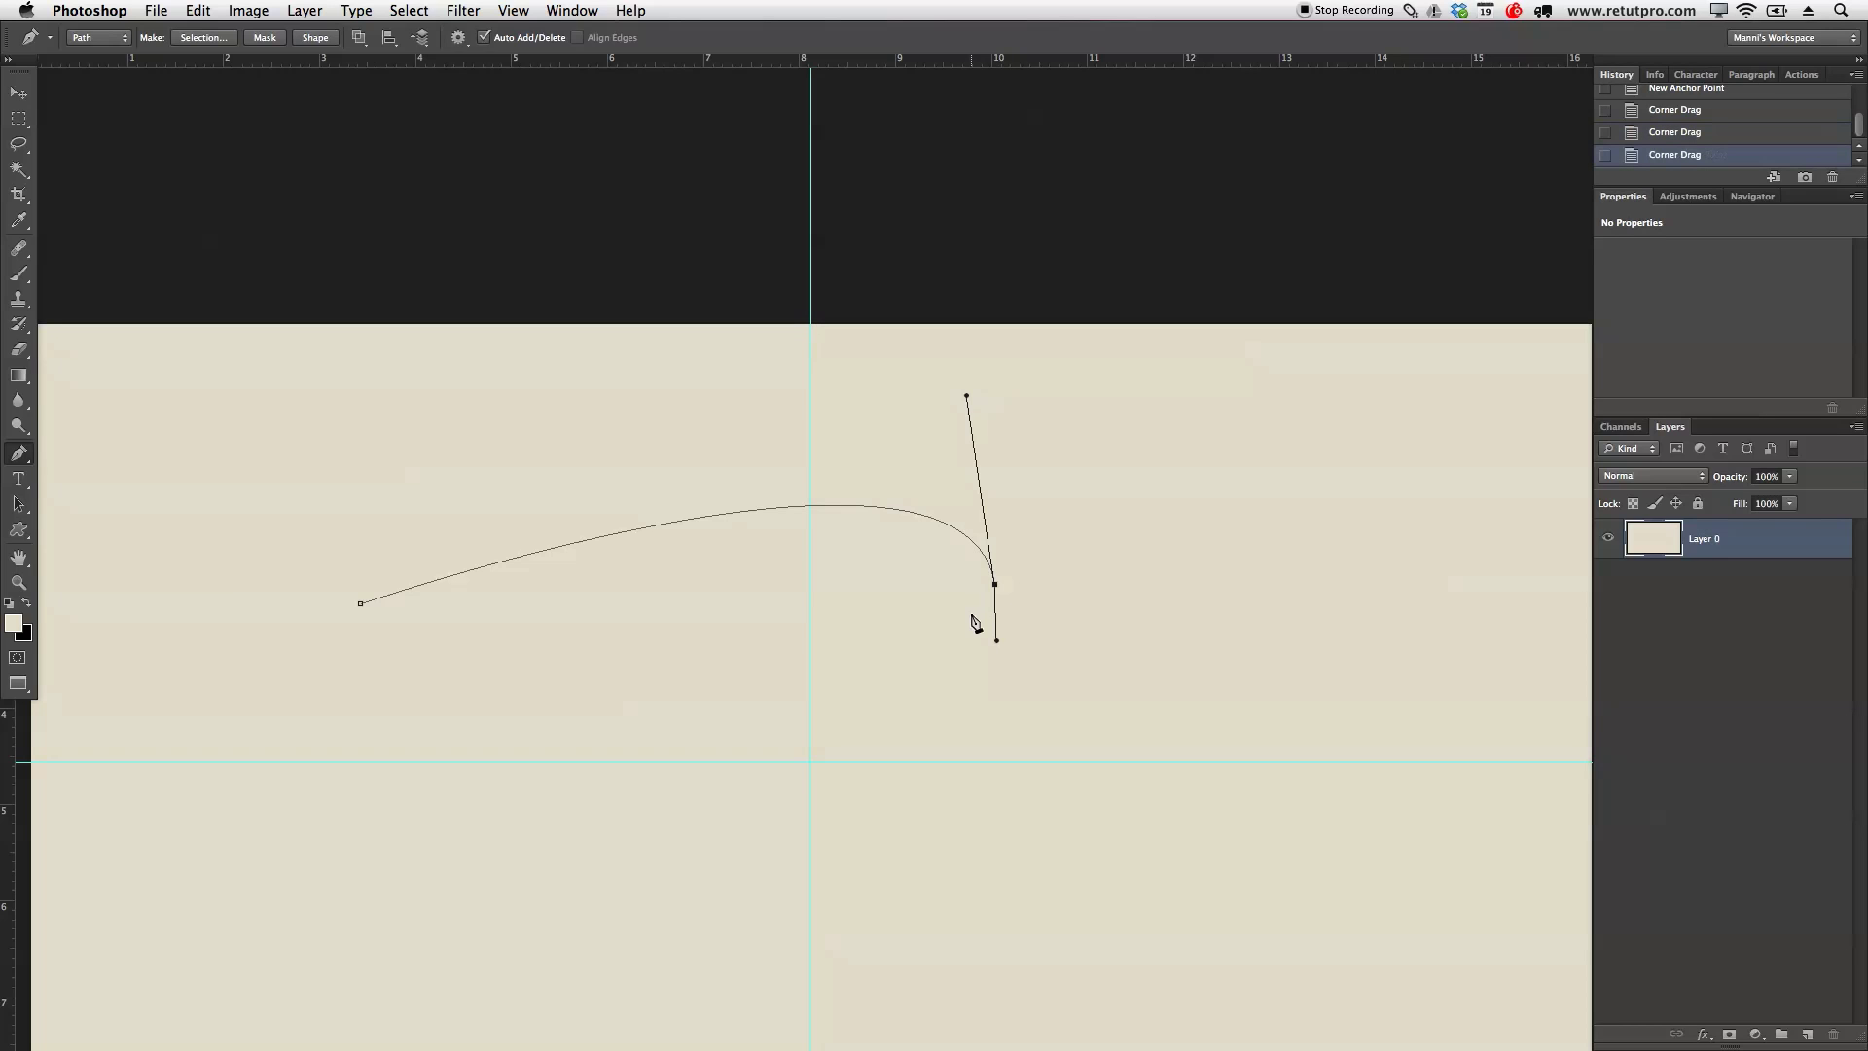
pyautogui.moveTo(473, 748); pyautogui.dragTo(534, 498)
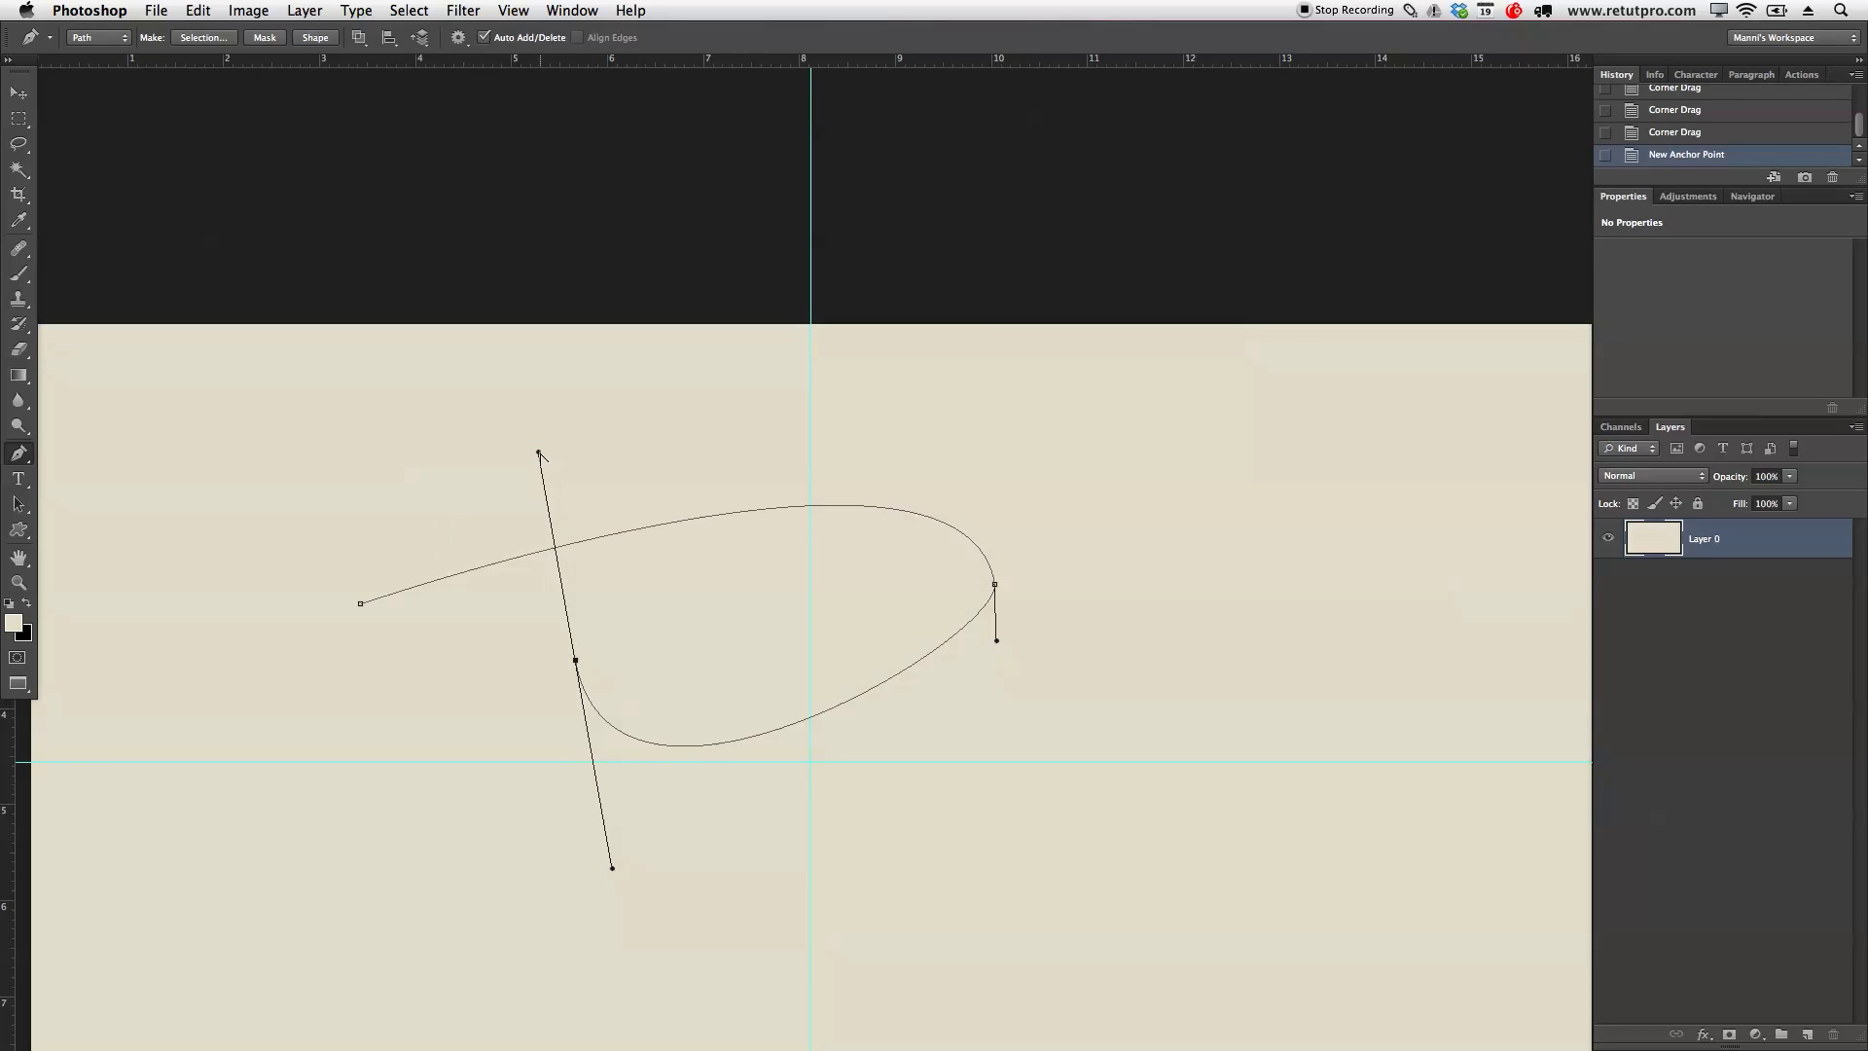
pyautogui.moveTo(560, 586); pyautogui.dragTo(571, 633)
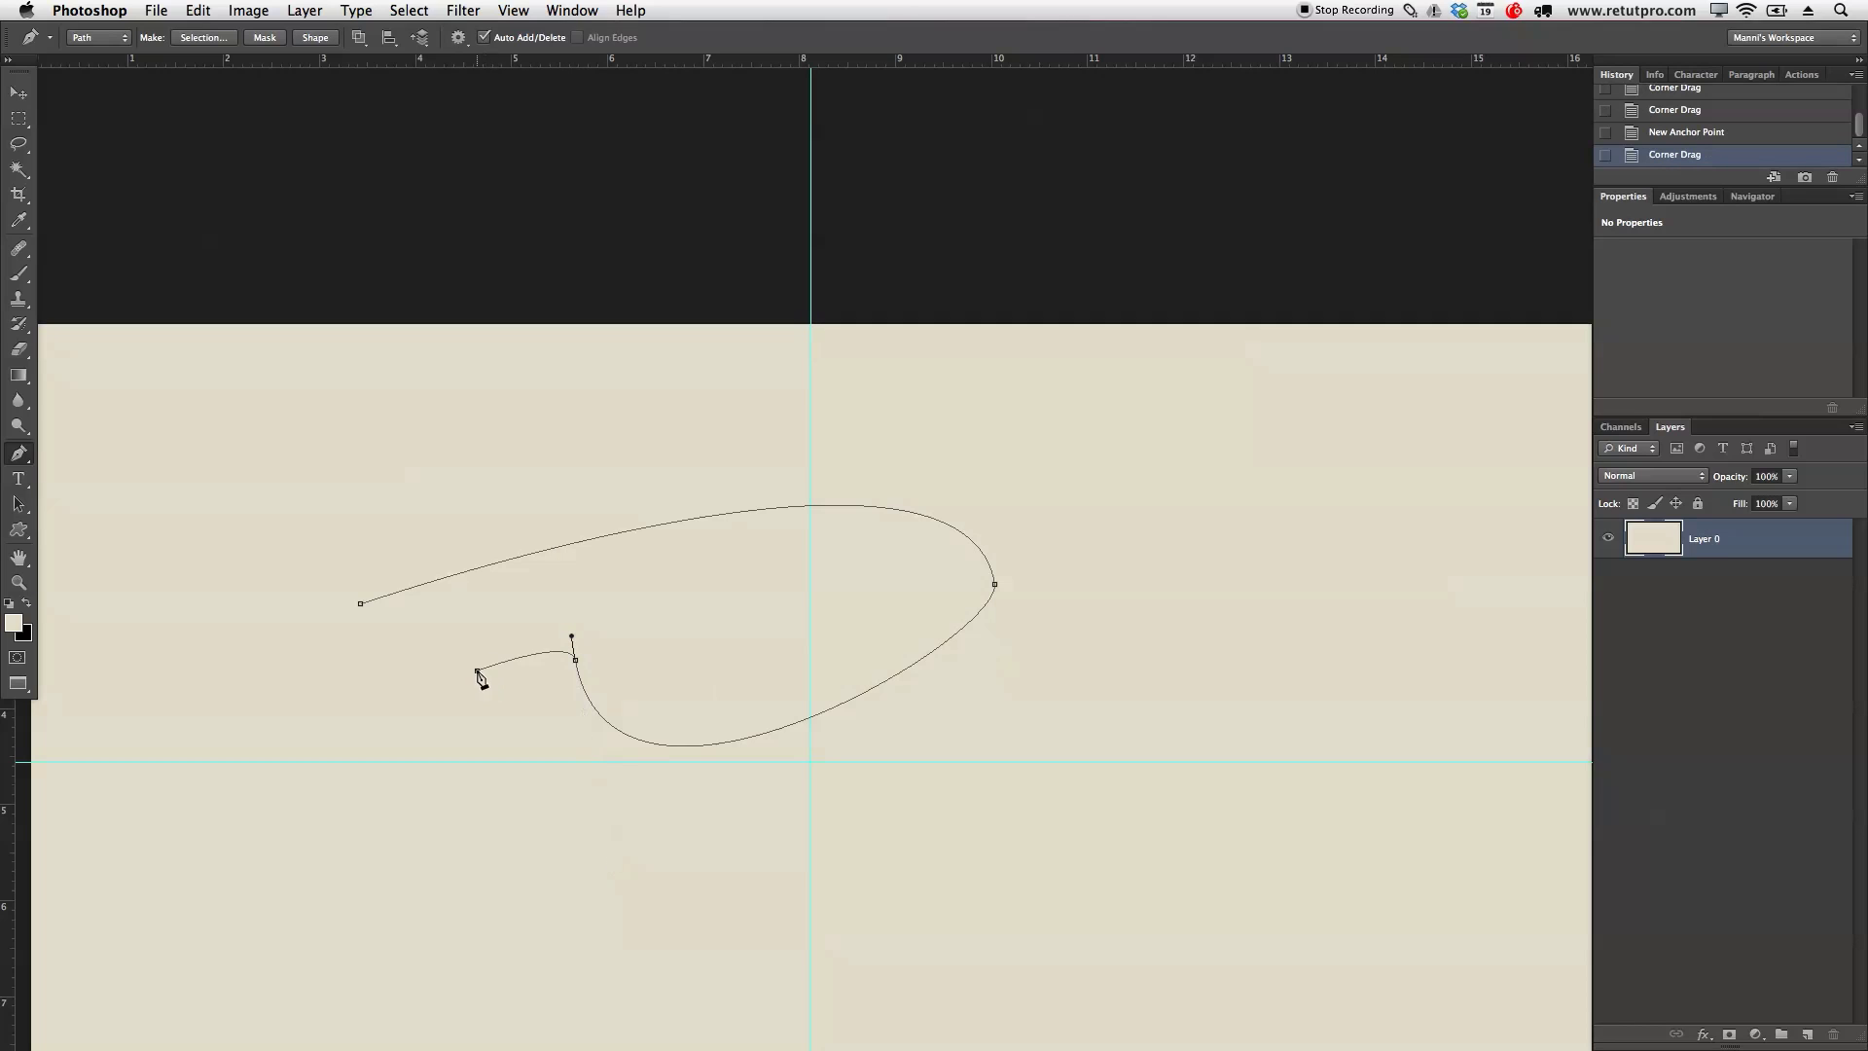
pyautogui.moveTo(456, 767); pyautogui.dragTo(415, 755)
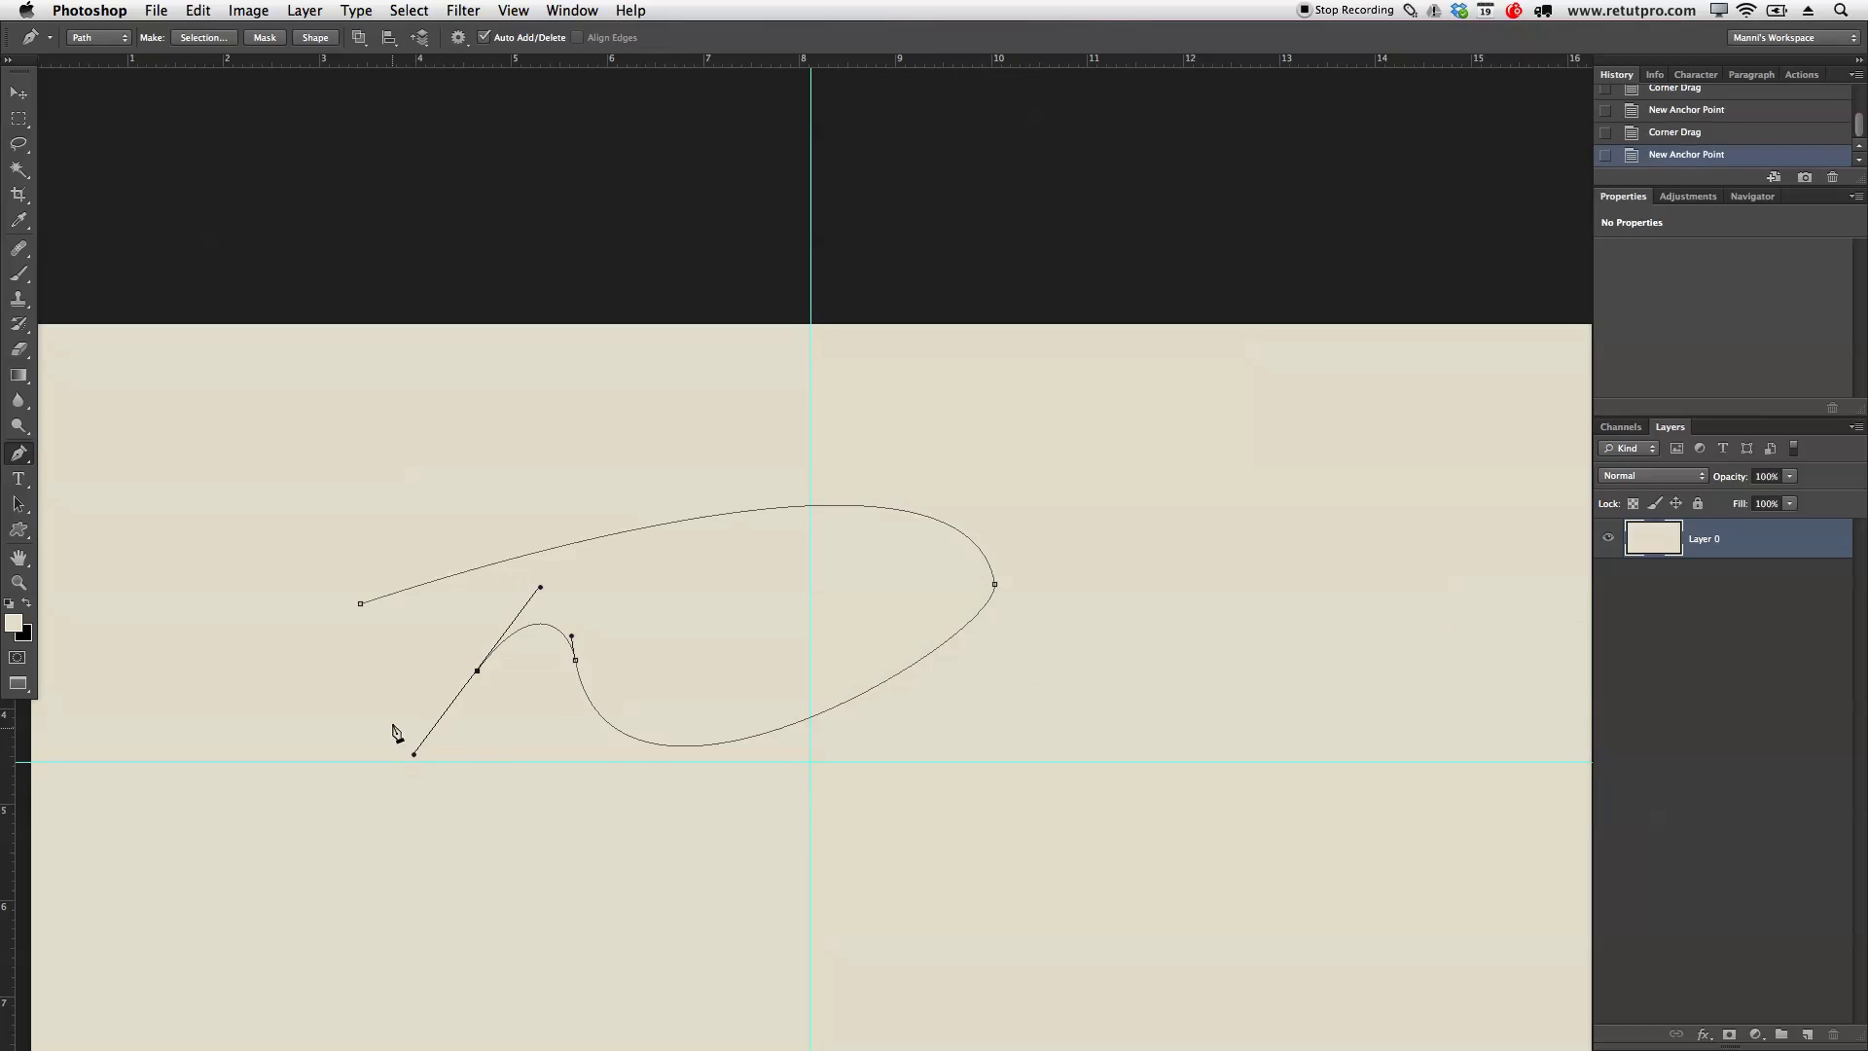
# - Add an upward-curving lower-left anchor and close the path at its start with a smooth join
pyautogui.moveTo(226, 681); pyautogui.dragTo(348, 571)
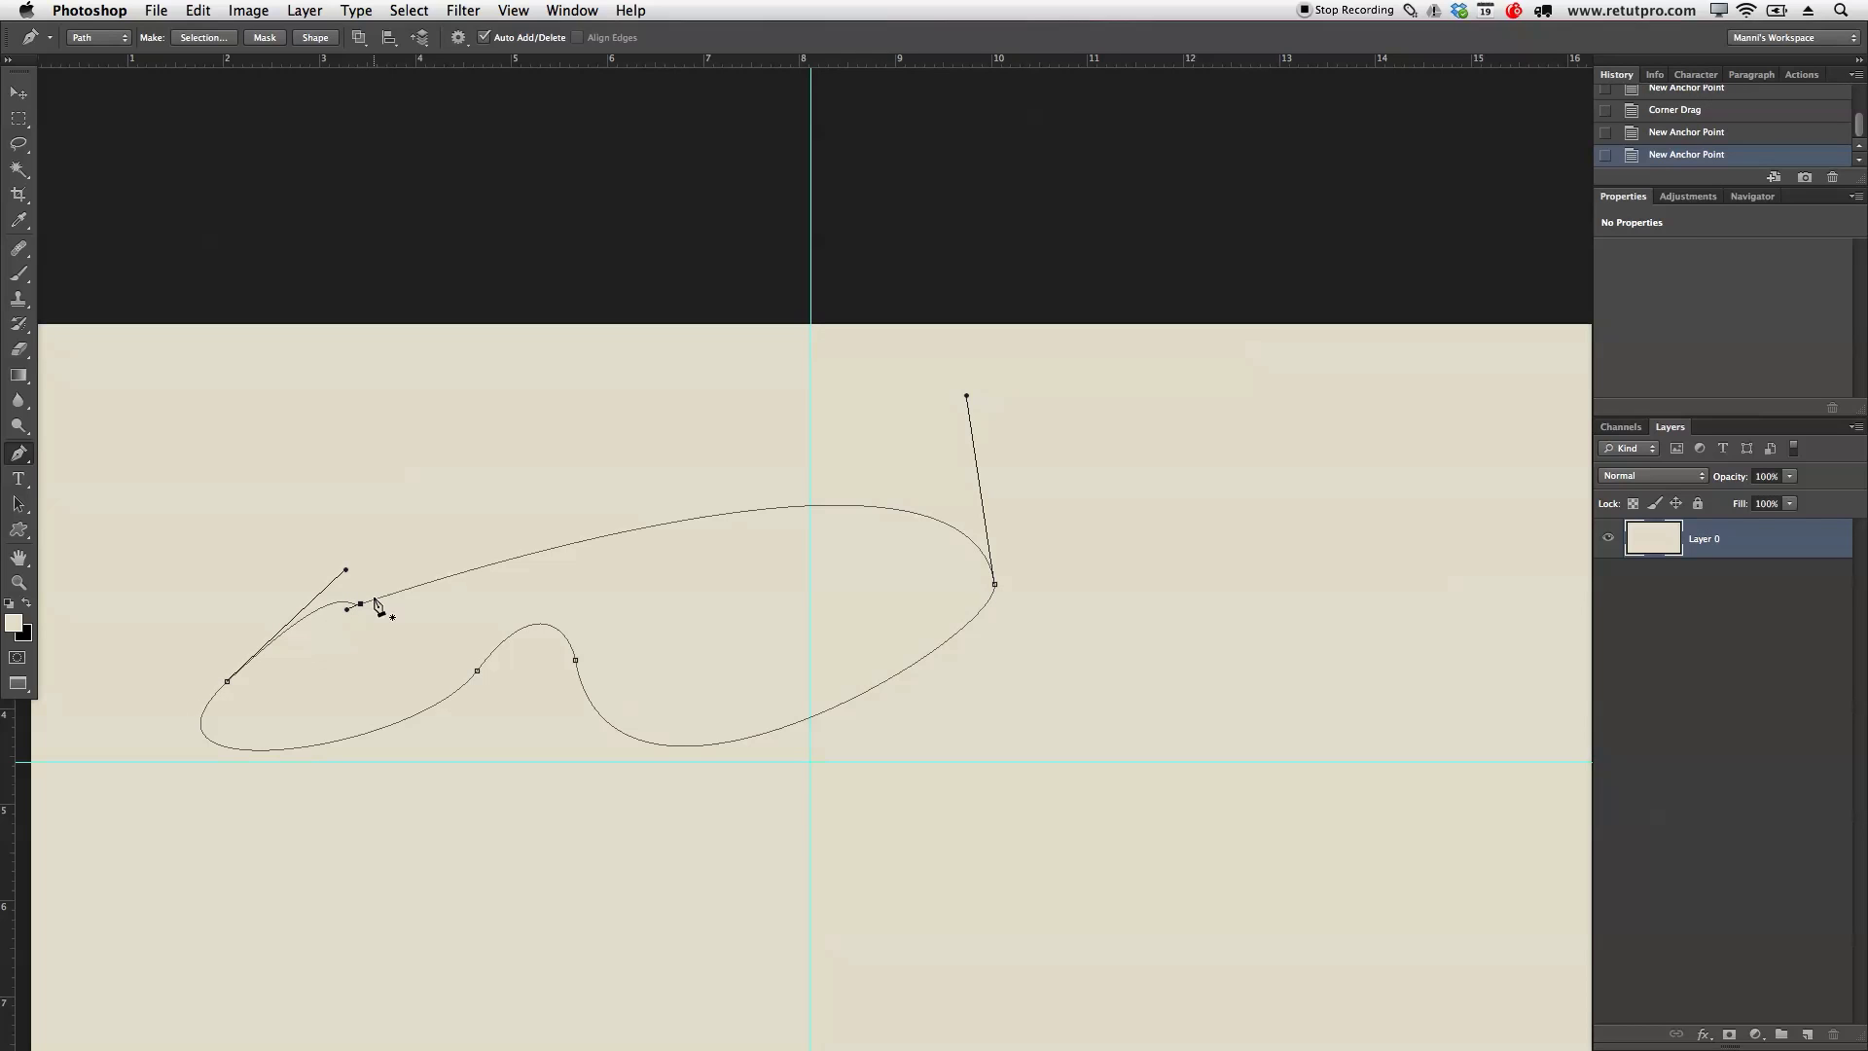
pyautogui.click(361, 604)
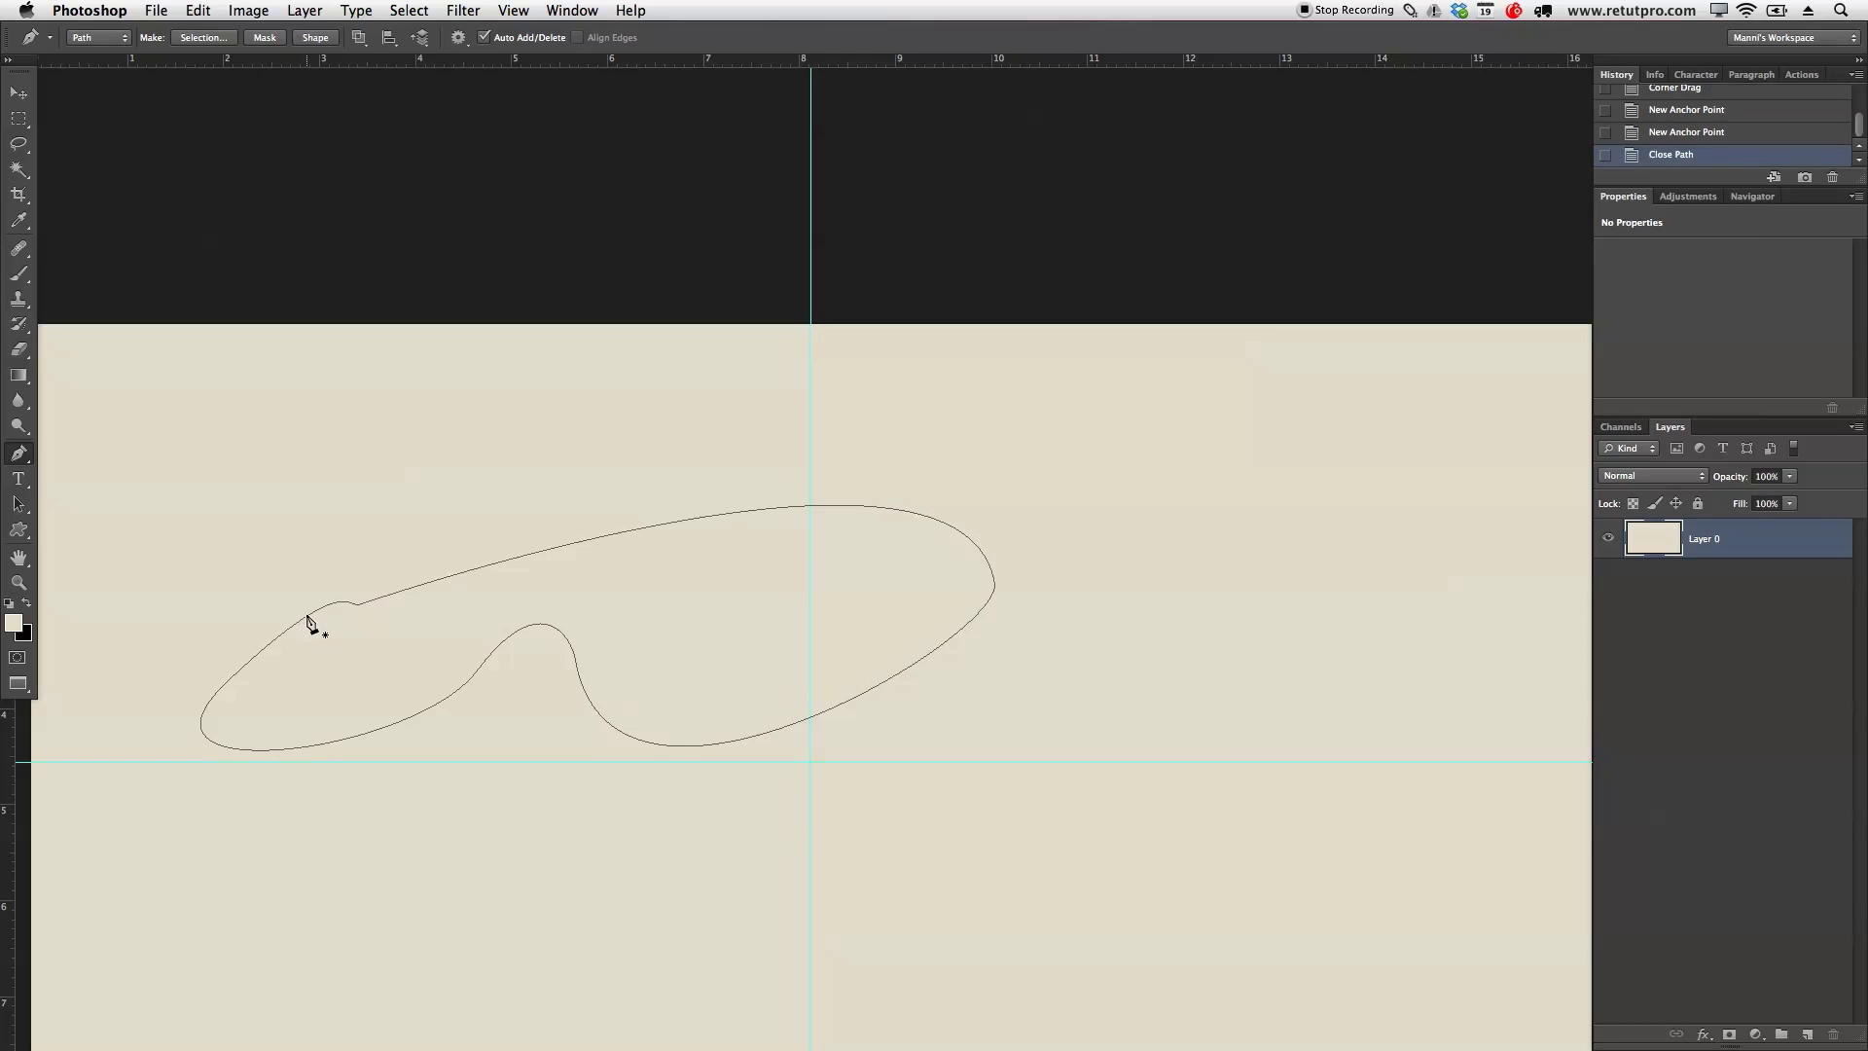
pyautogui.press('super+z')
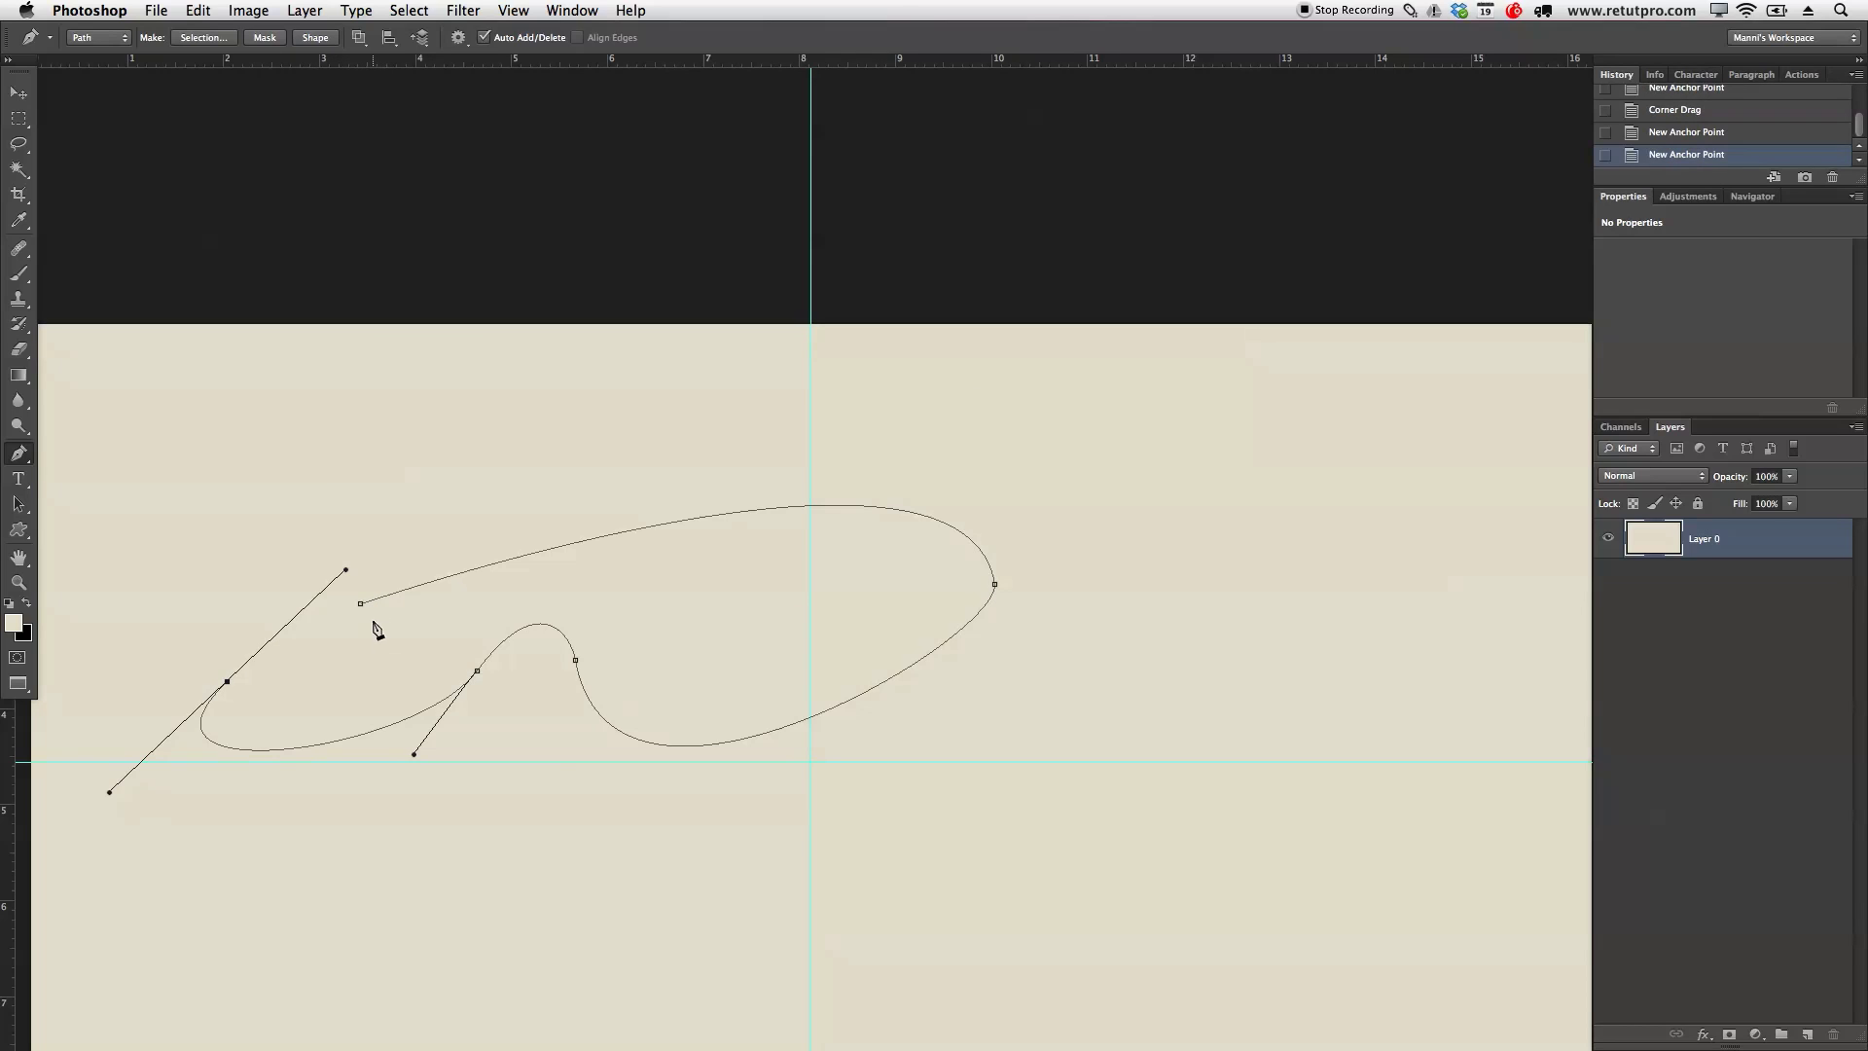
pyautogui.moveTo(345, 570); pyautogui.dragTo(274, 639)
pyautogui.click(361, 605)
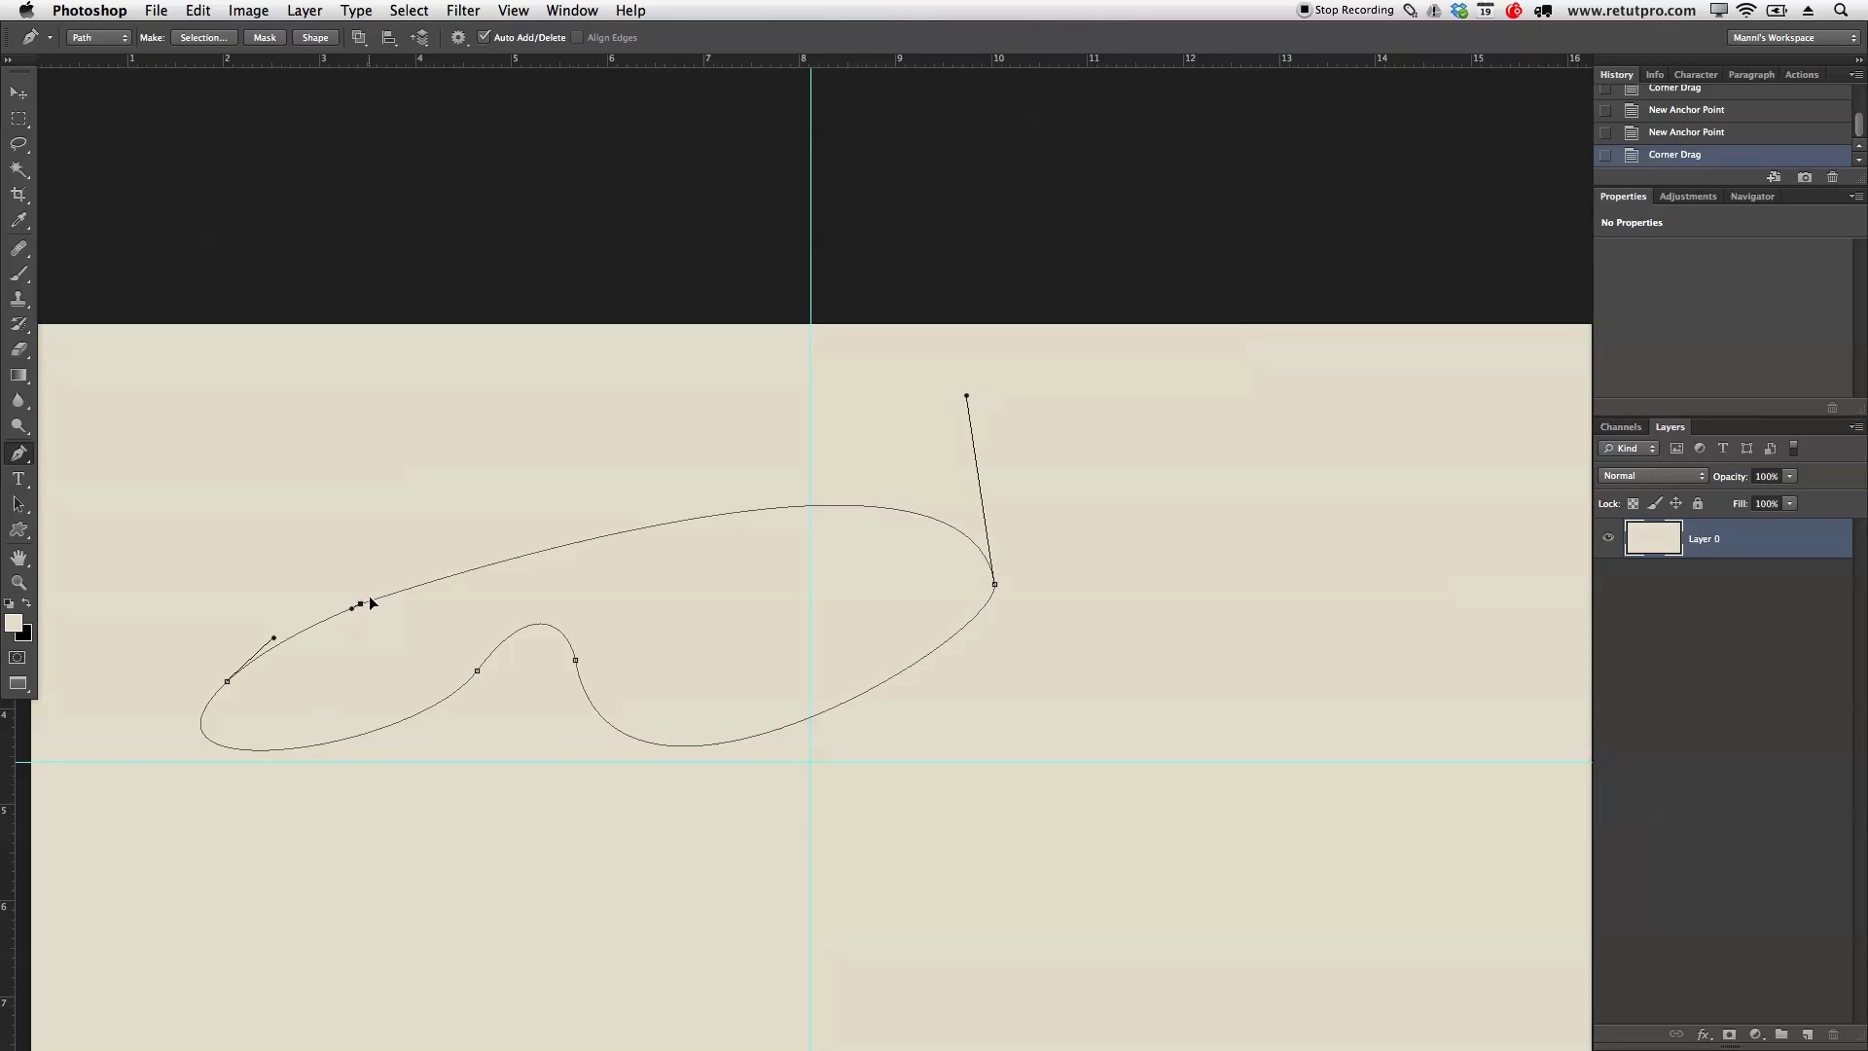
pyautogui.moveTo(373, 603); pyautogui.dragTo(382, 600)
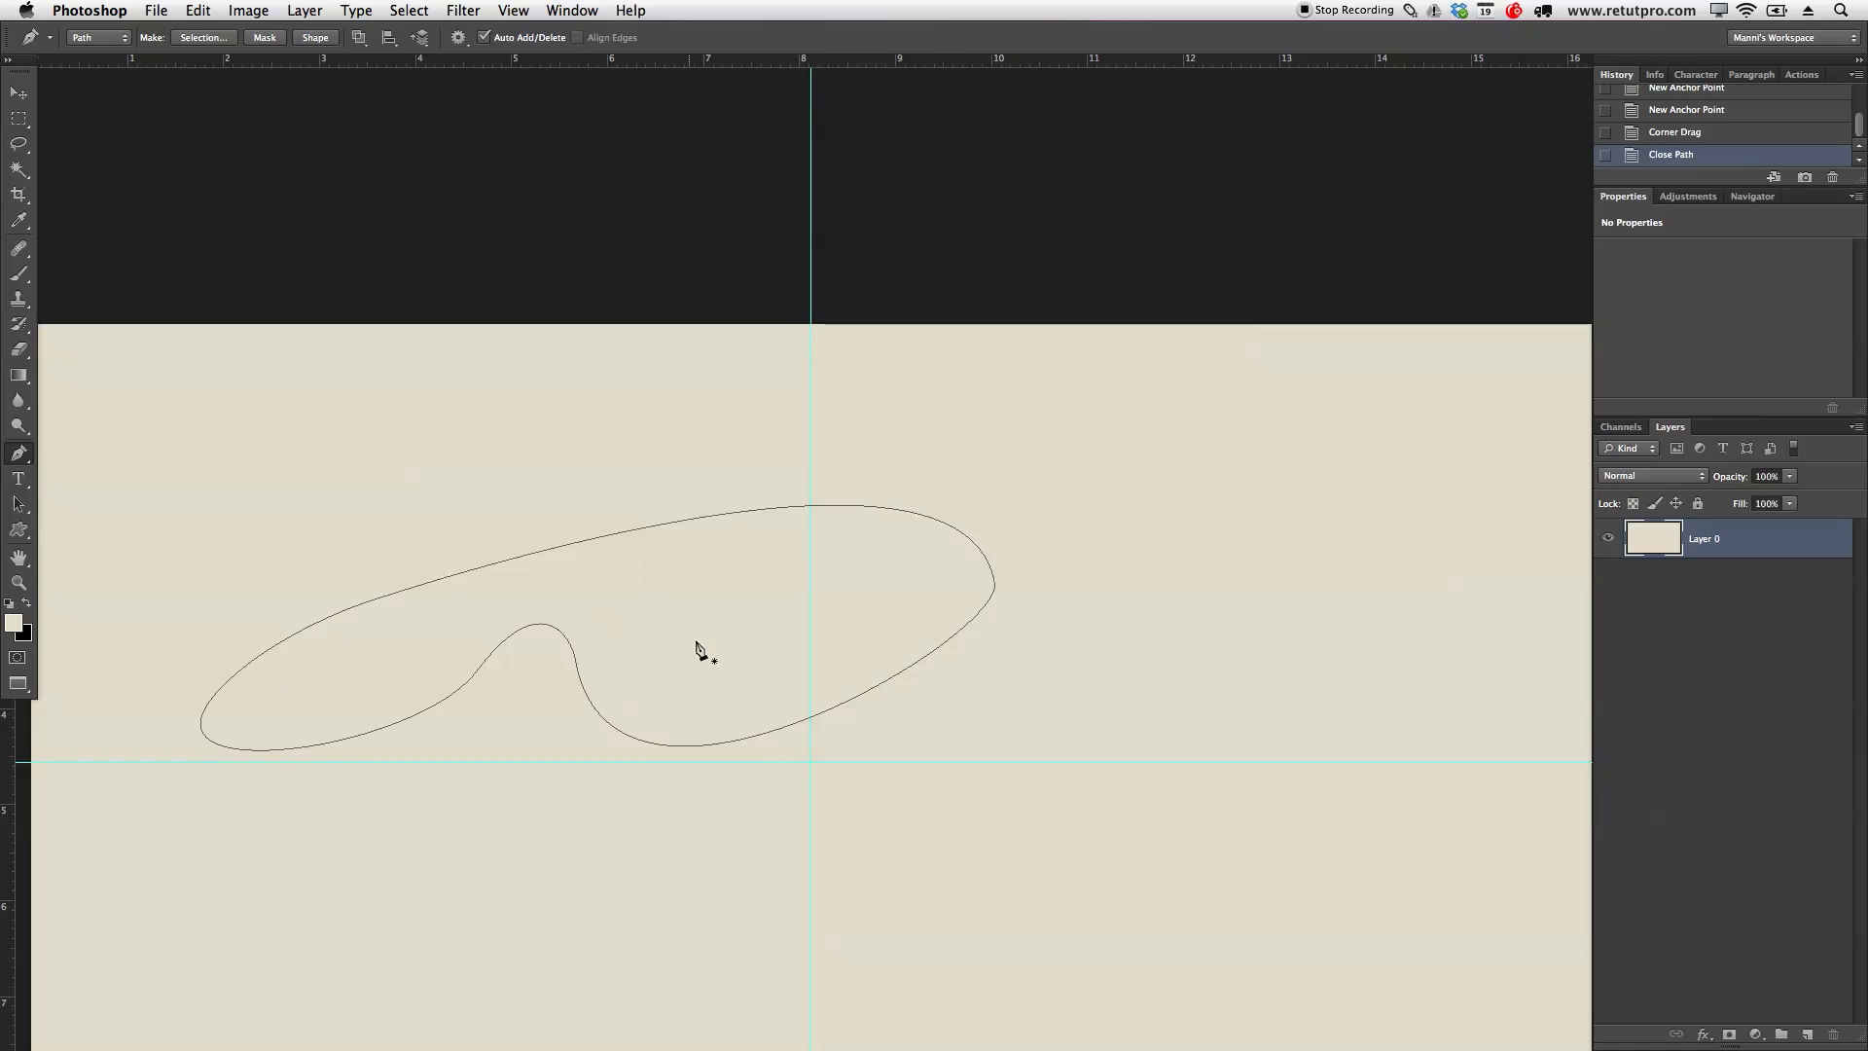
pyautogui.moveTo(683, 629); pyautogui.dragTo(955, 446)
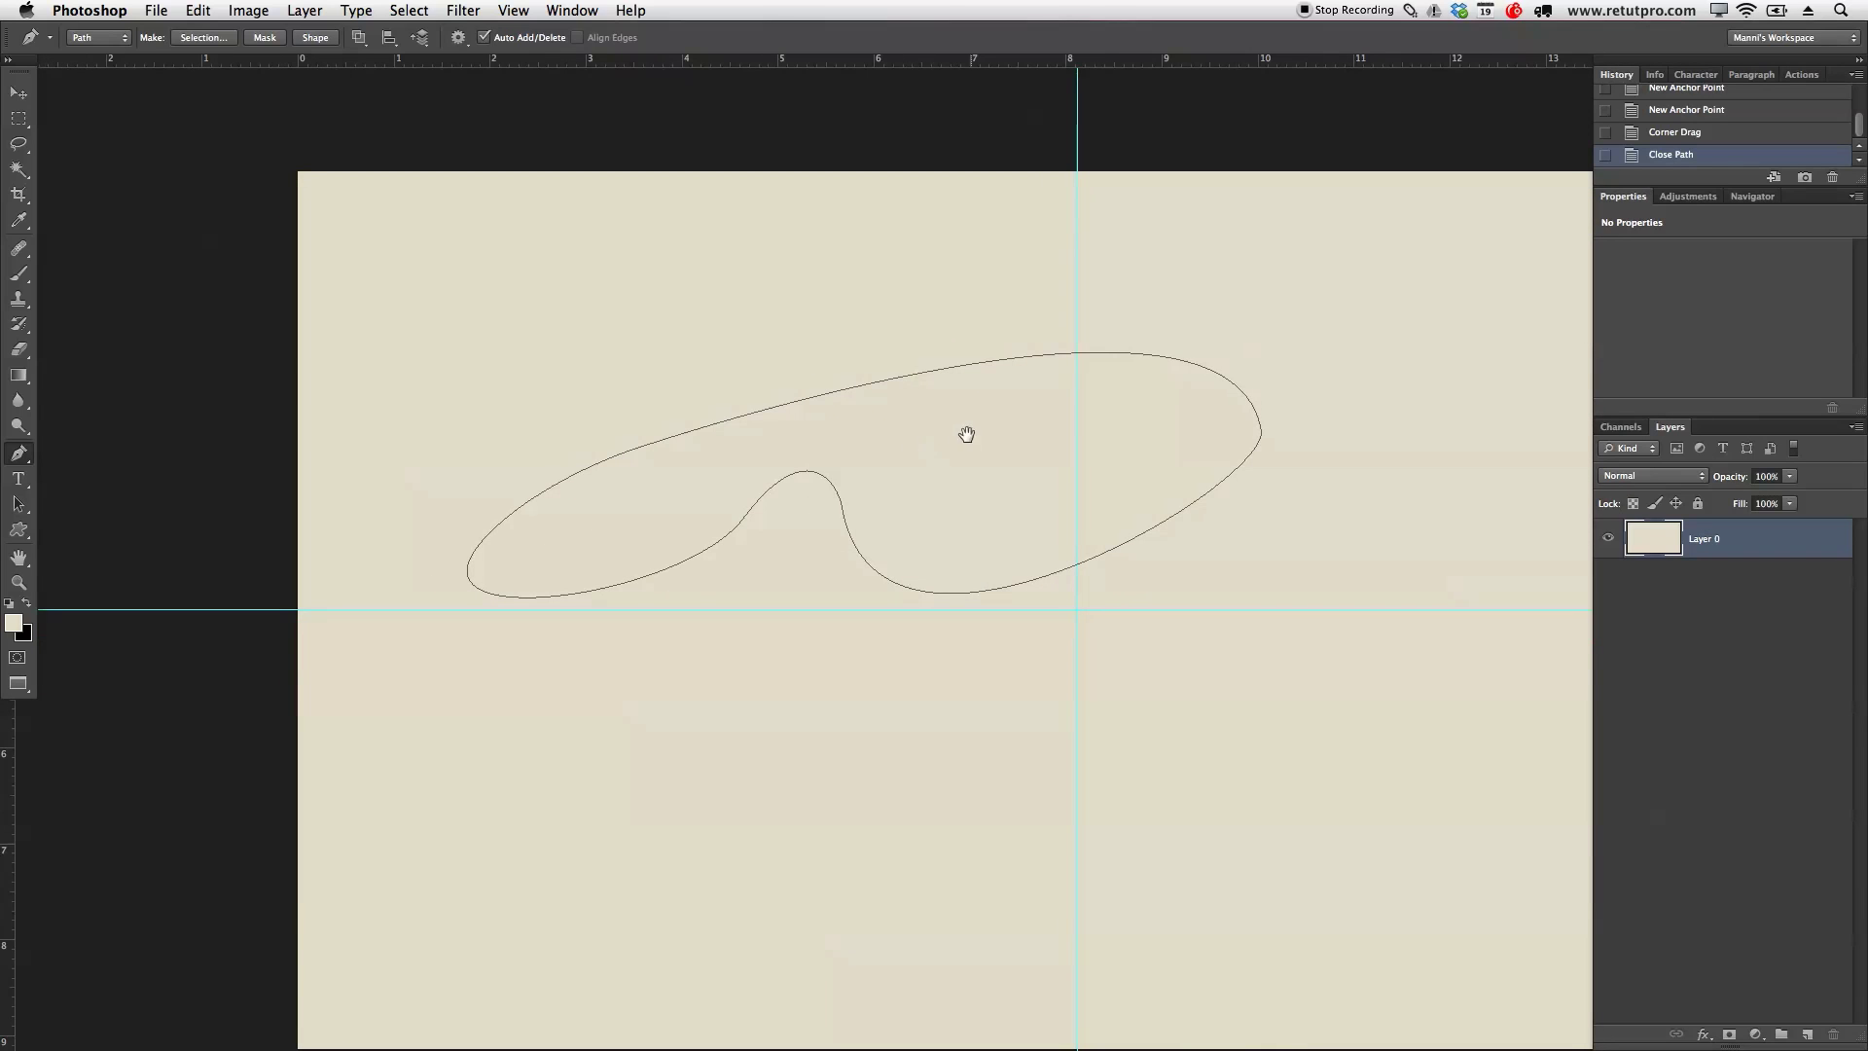
# - Fill the closed curved path with the dark navy colour using Fill Path
pyautogui.hscroll(3, 919, 425)
pyautogui.scroll(-1, 919, 425)
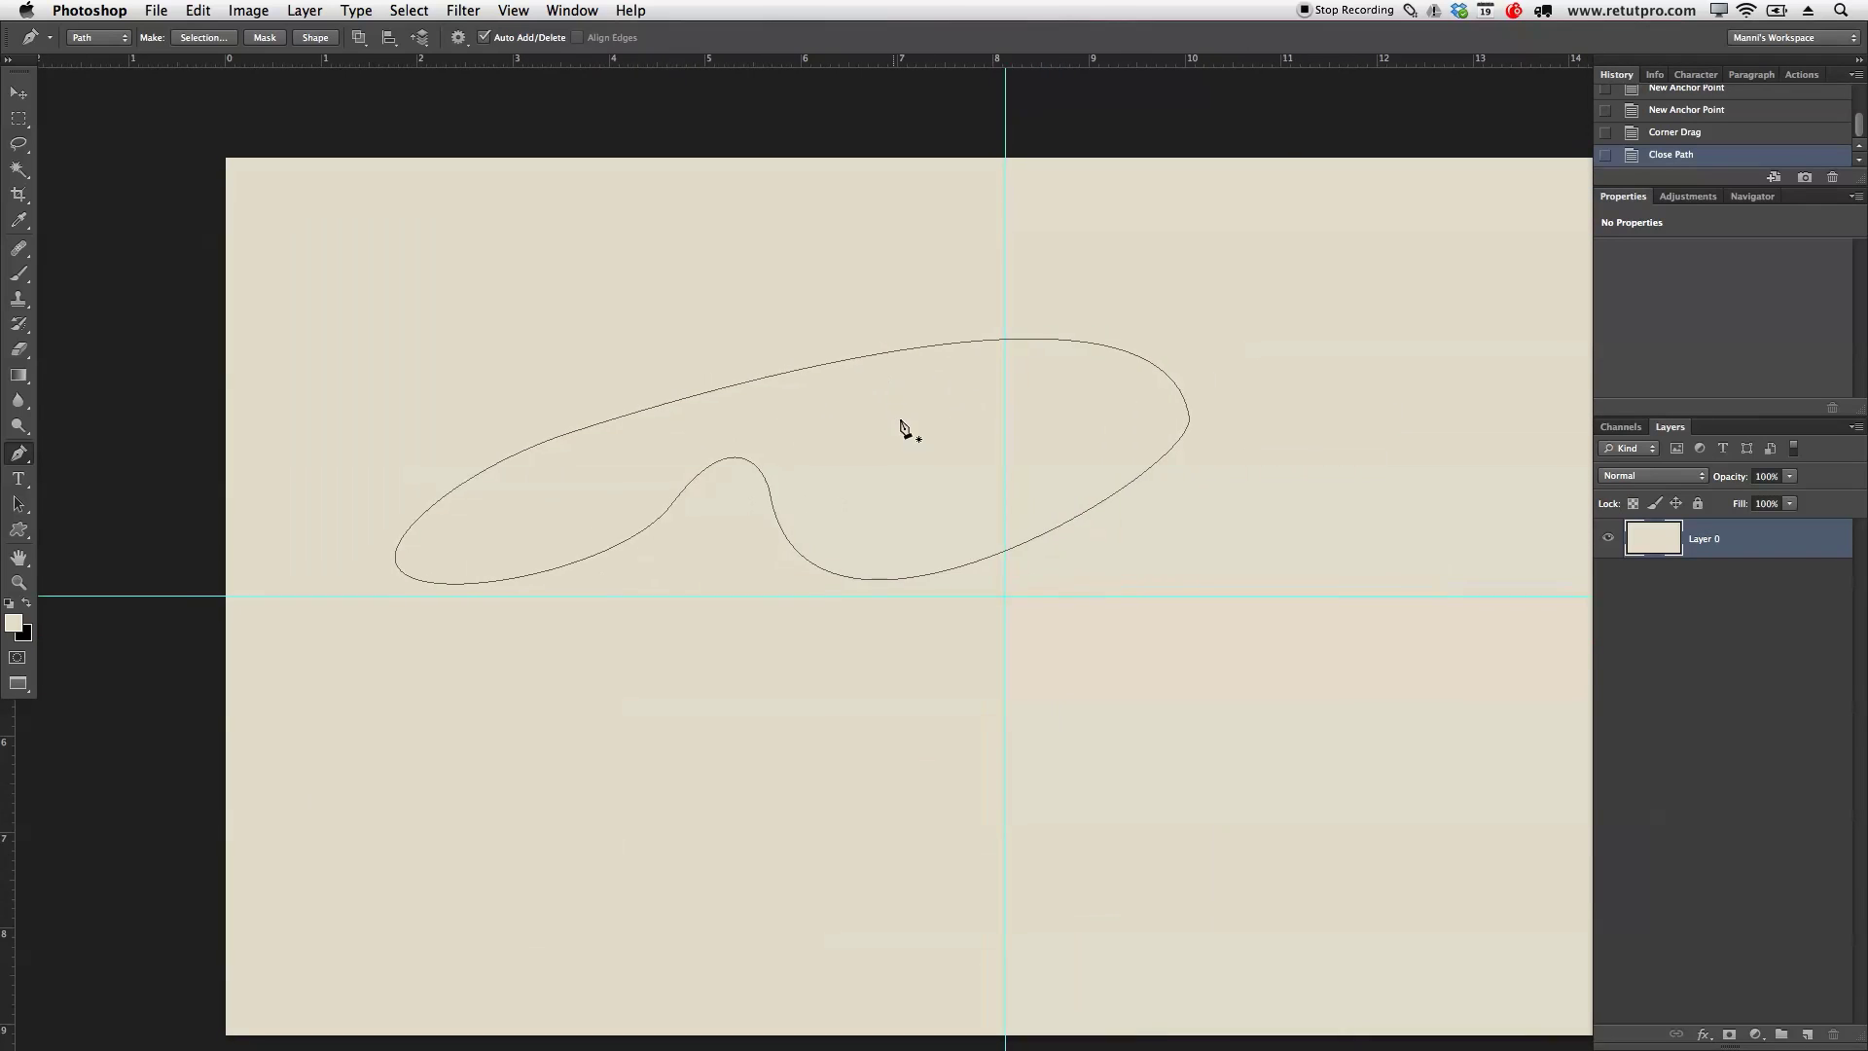
pyautogui.rightClick(828, 437)
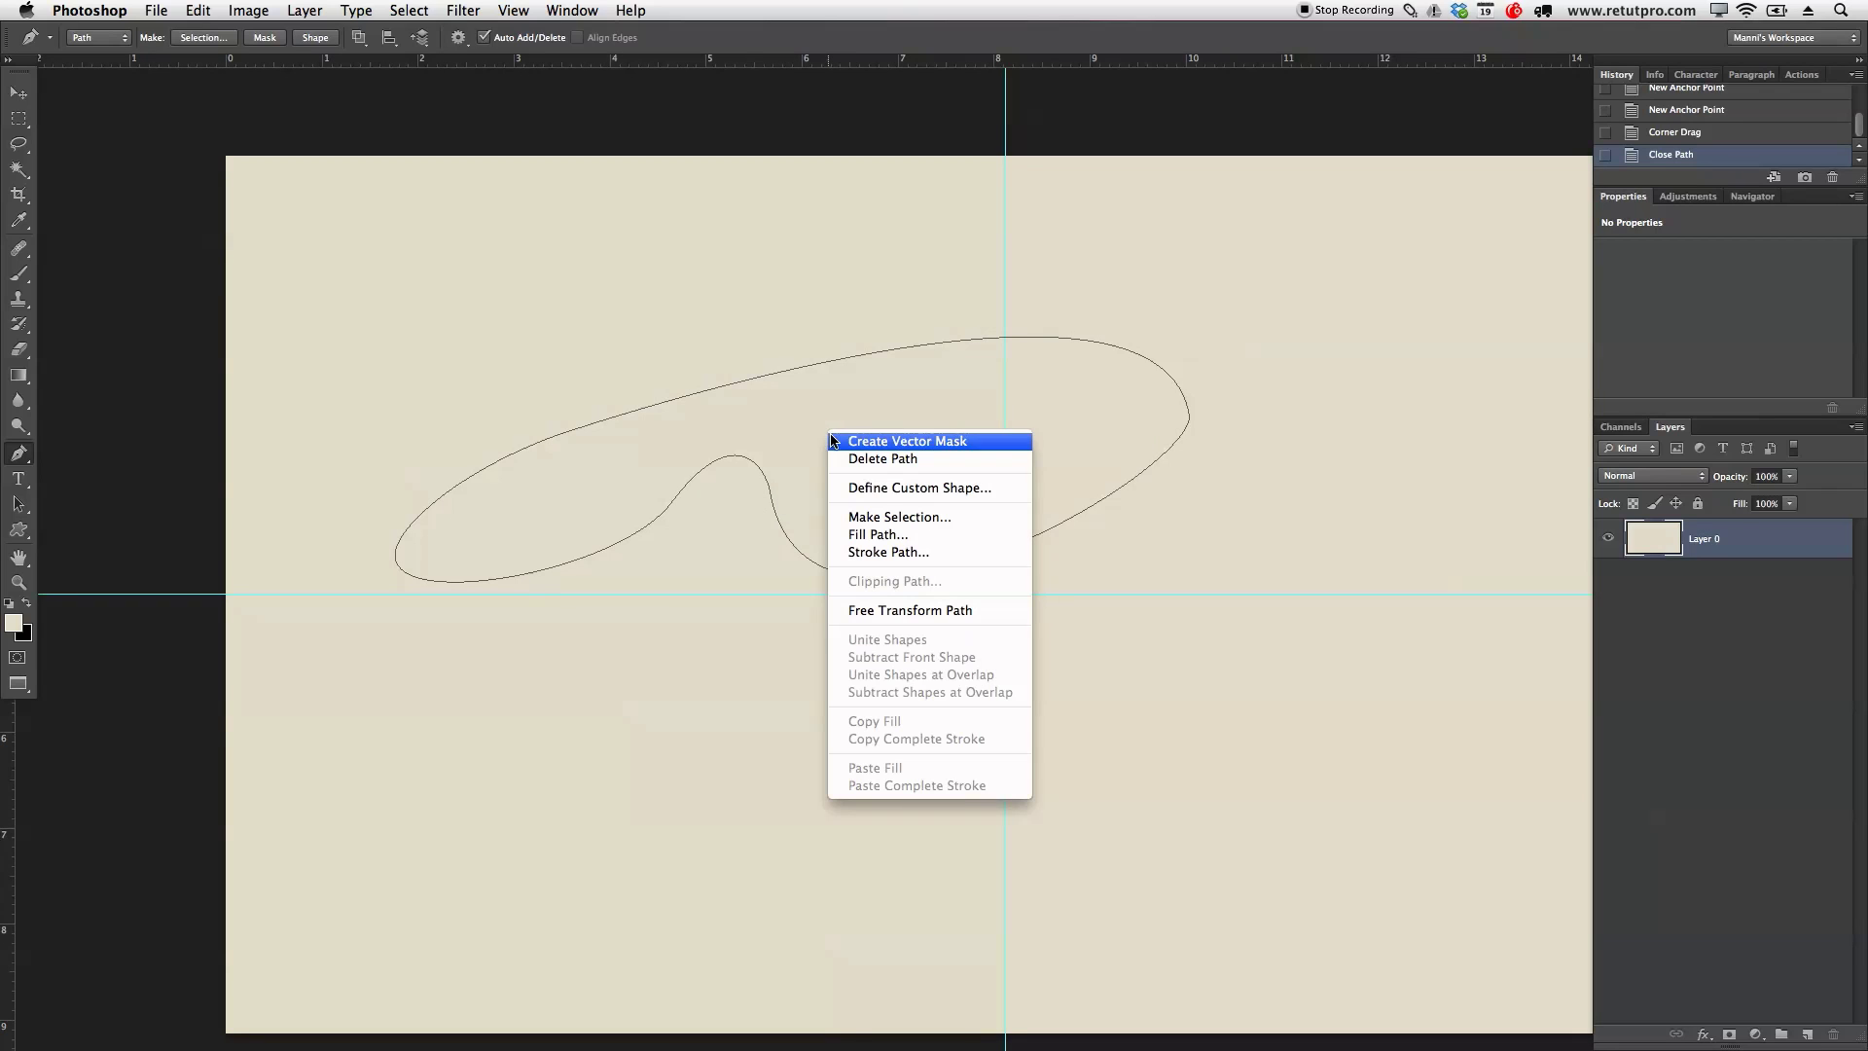
pyautogui.click(875, 535)
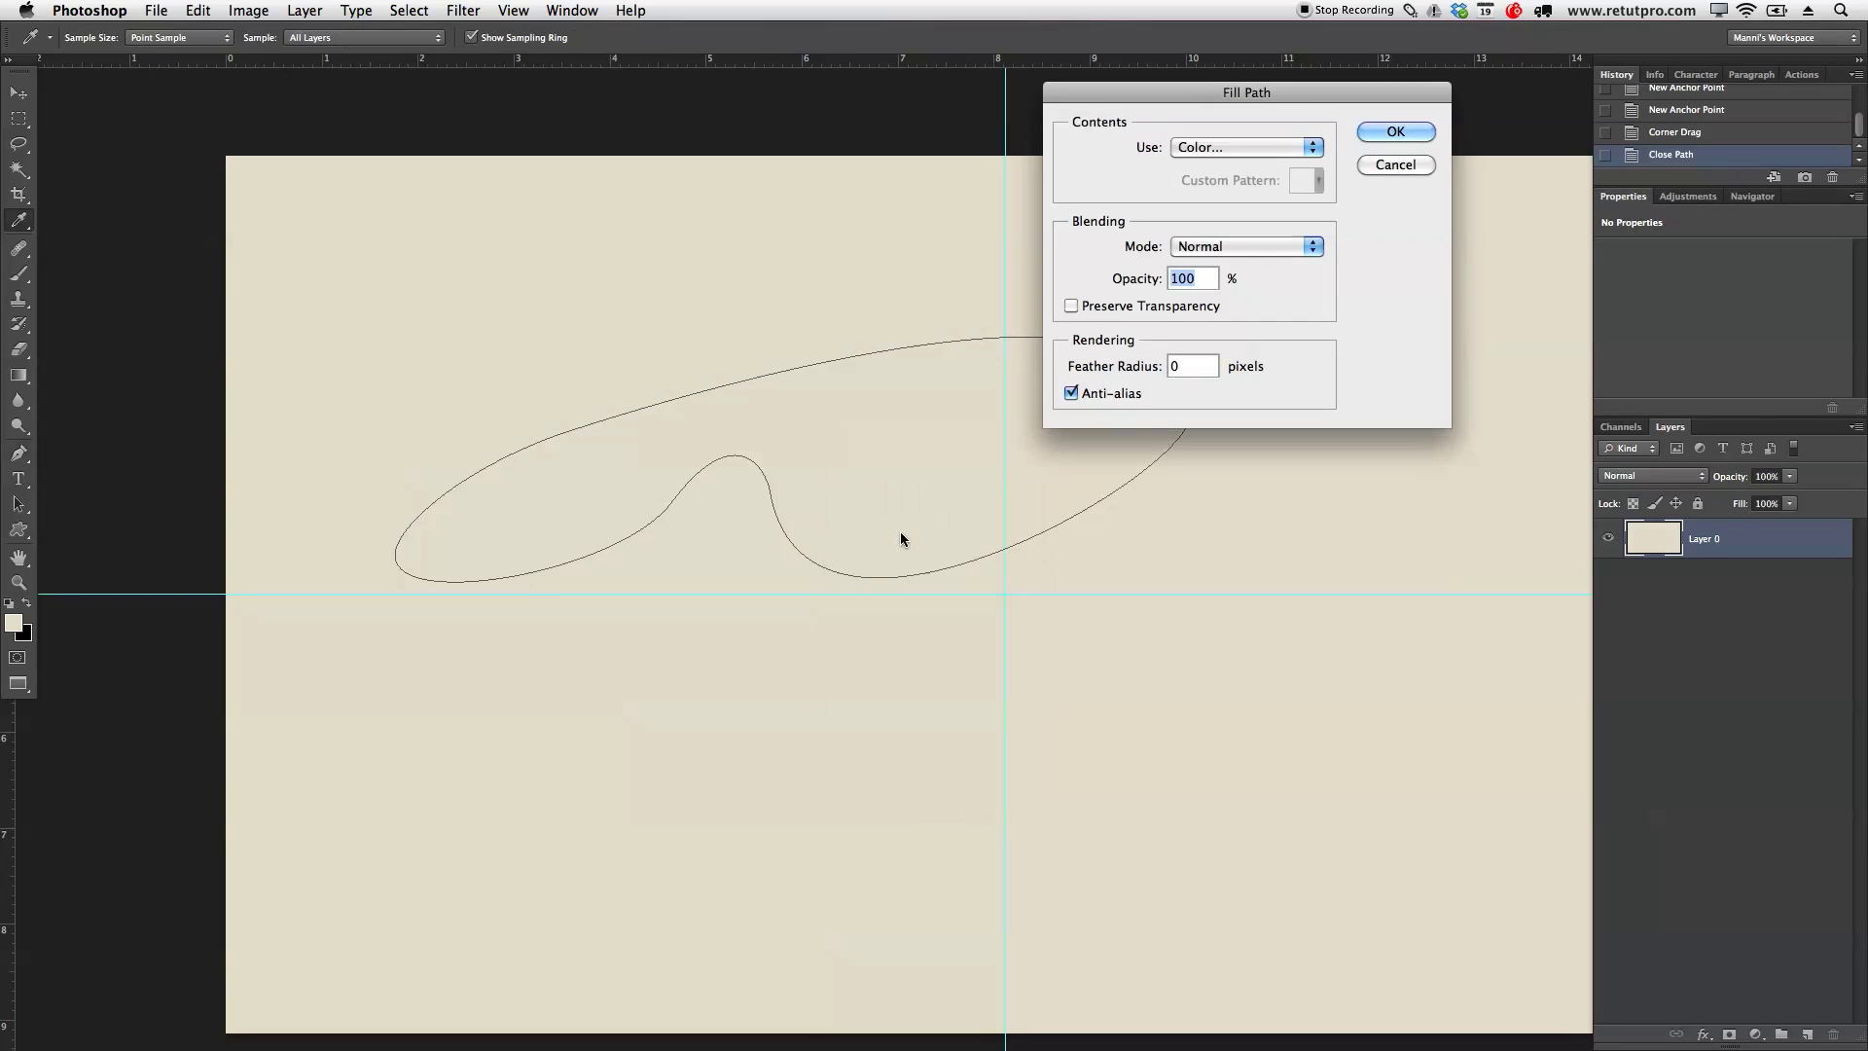
pyautogui.click(1389, 139)
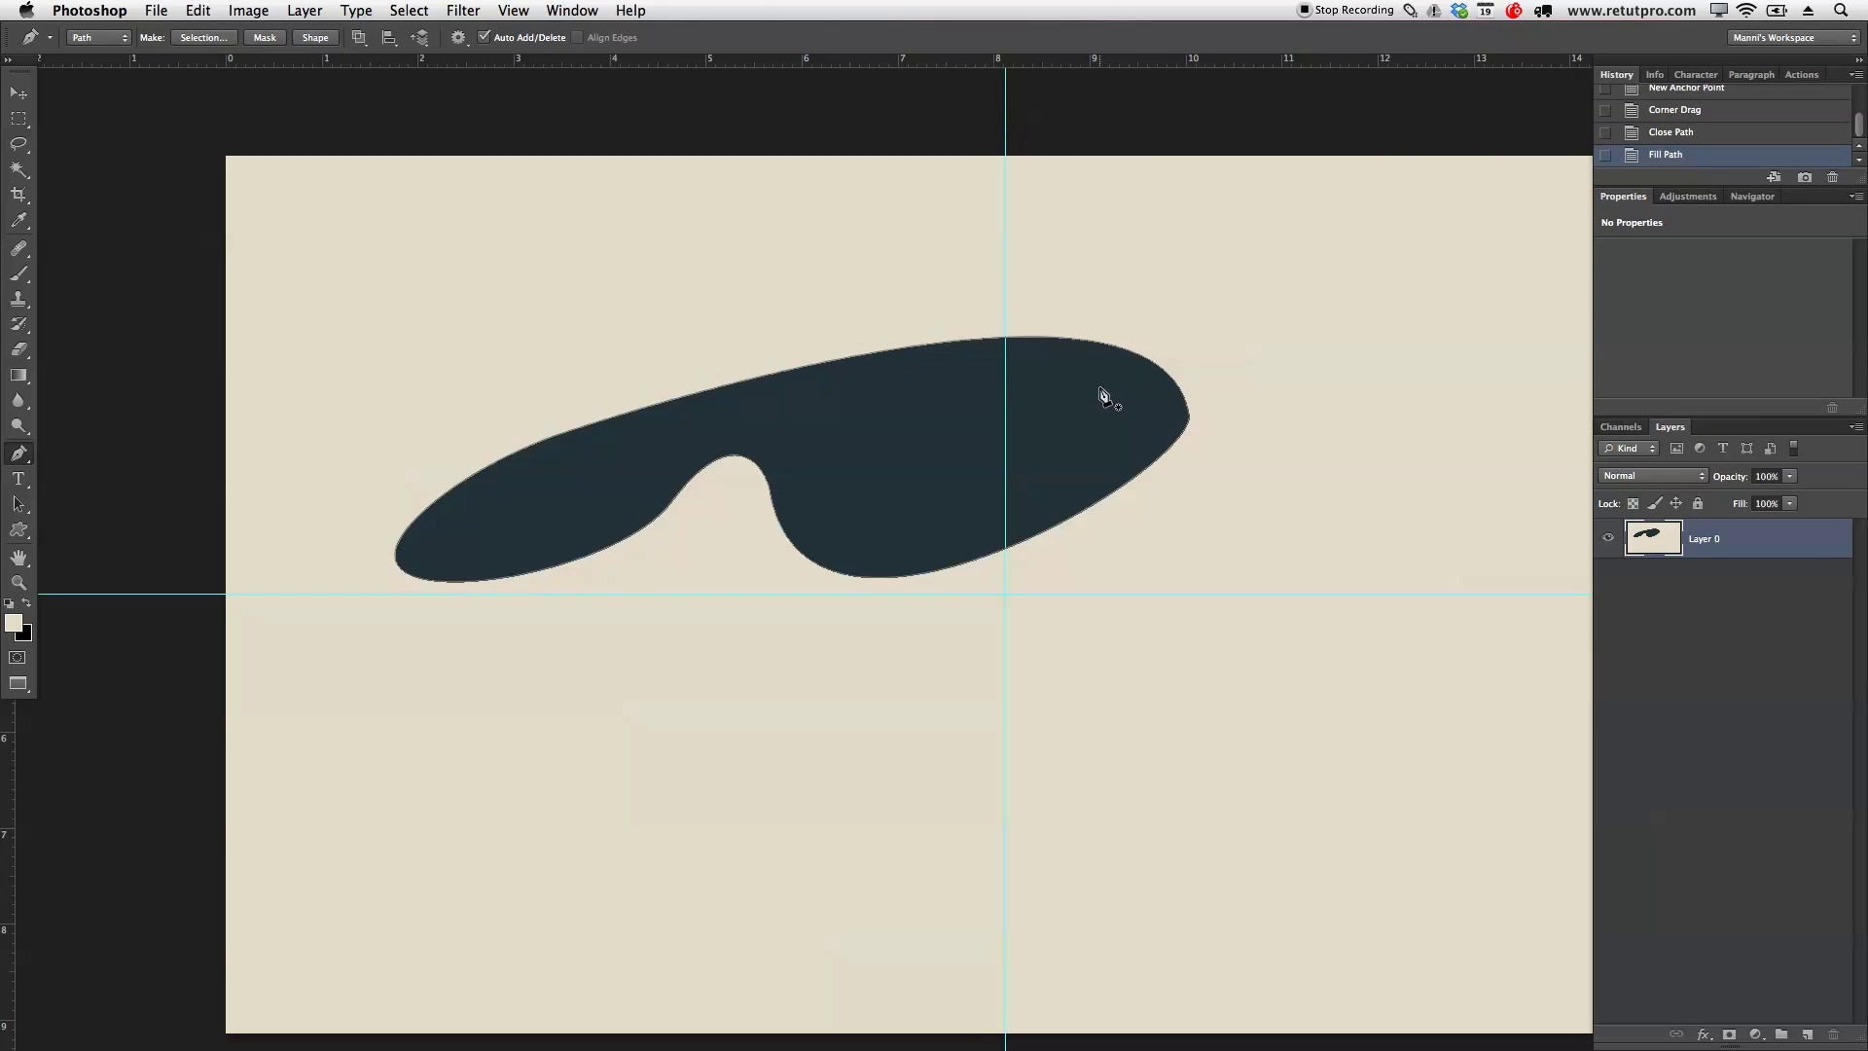
# - Zoom out to the whole canvas and hide the path outline with Cmd+Shift+H
pyautogui.press('z')
pyautogui.moveTo(1021, 451); pyautogui.dragTo(964, 477)
pyautogui.hscroll(3, 1079, 466)
pyautogui.scroll(2, 1080, 466)
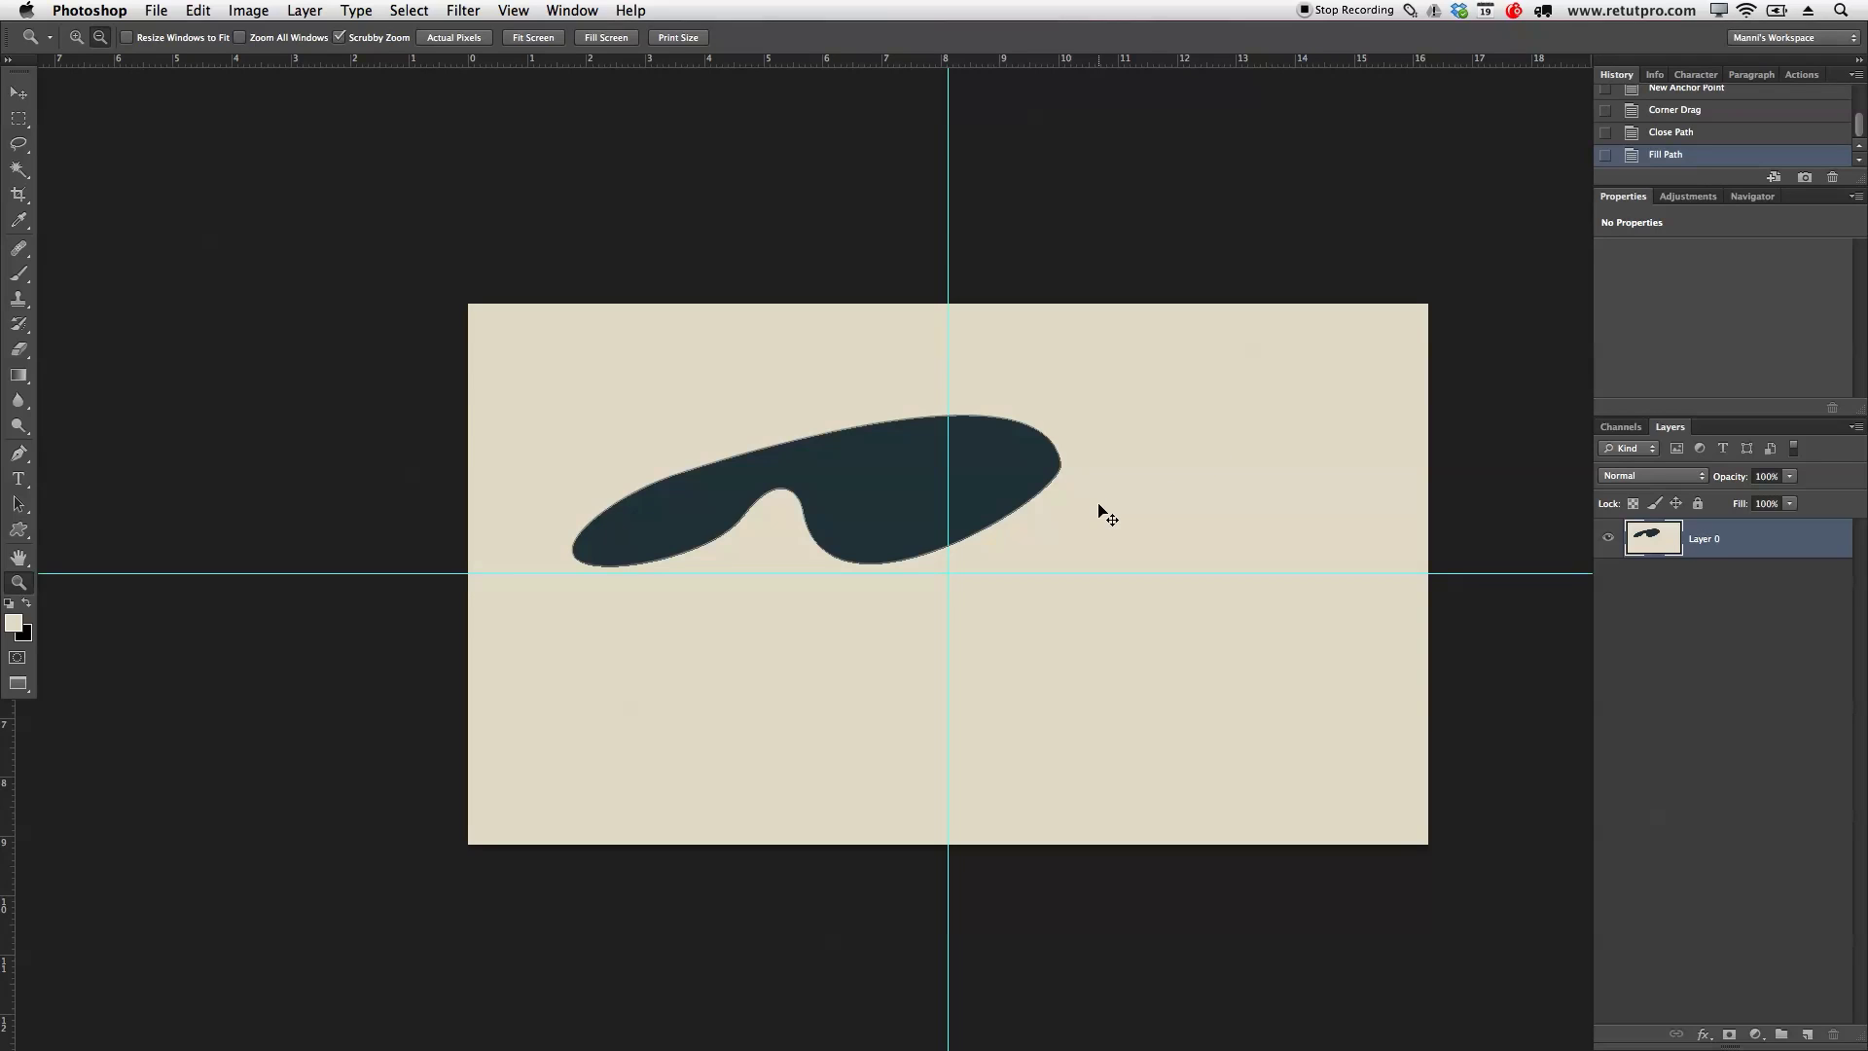
pyautogui.press('super+shift+h')
pyautogui.scroll(1, 971, 437)
pyautogui.hscroll(3, 1188, 513)
pyautogui.scroll(-2, 1188, 513)
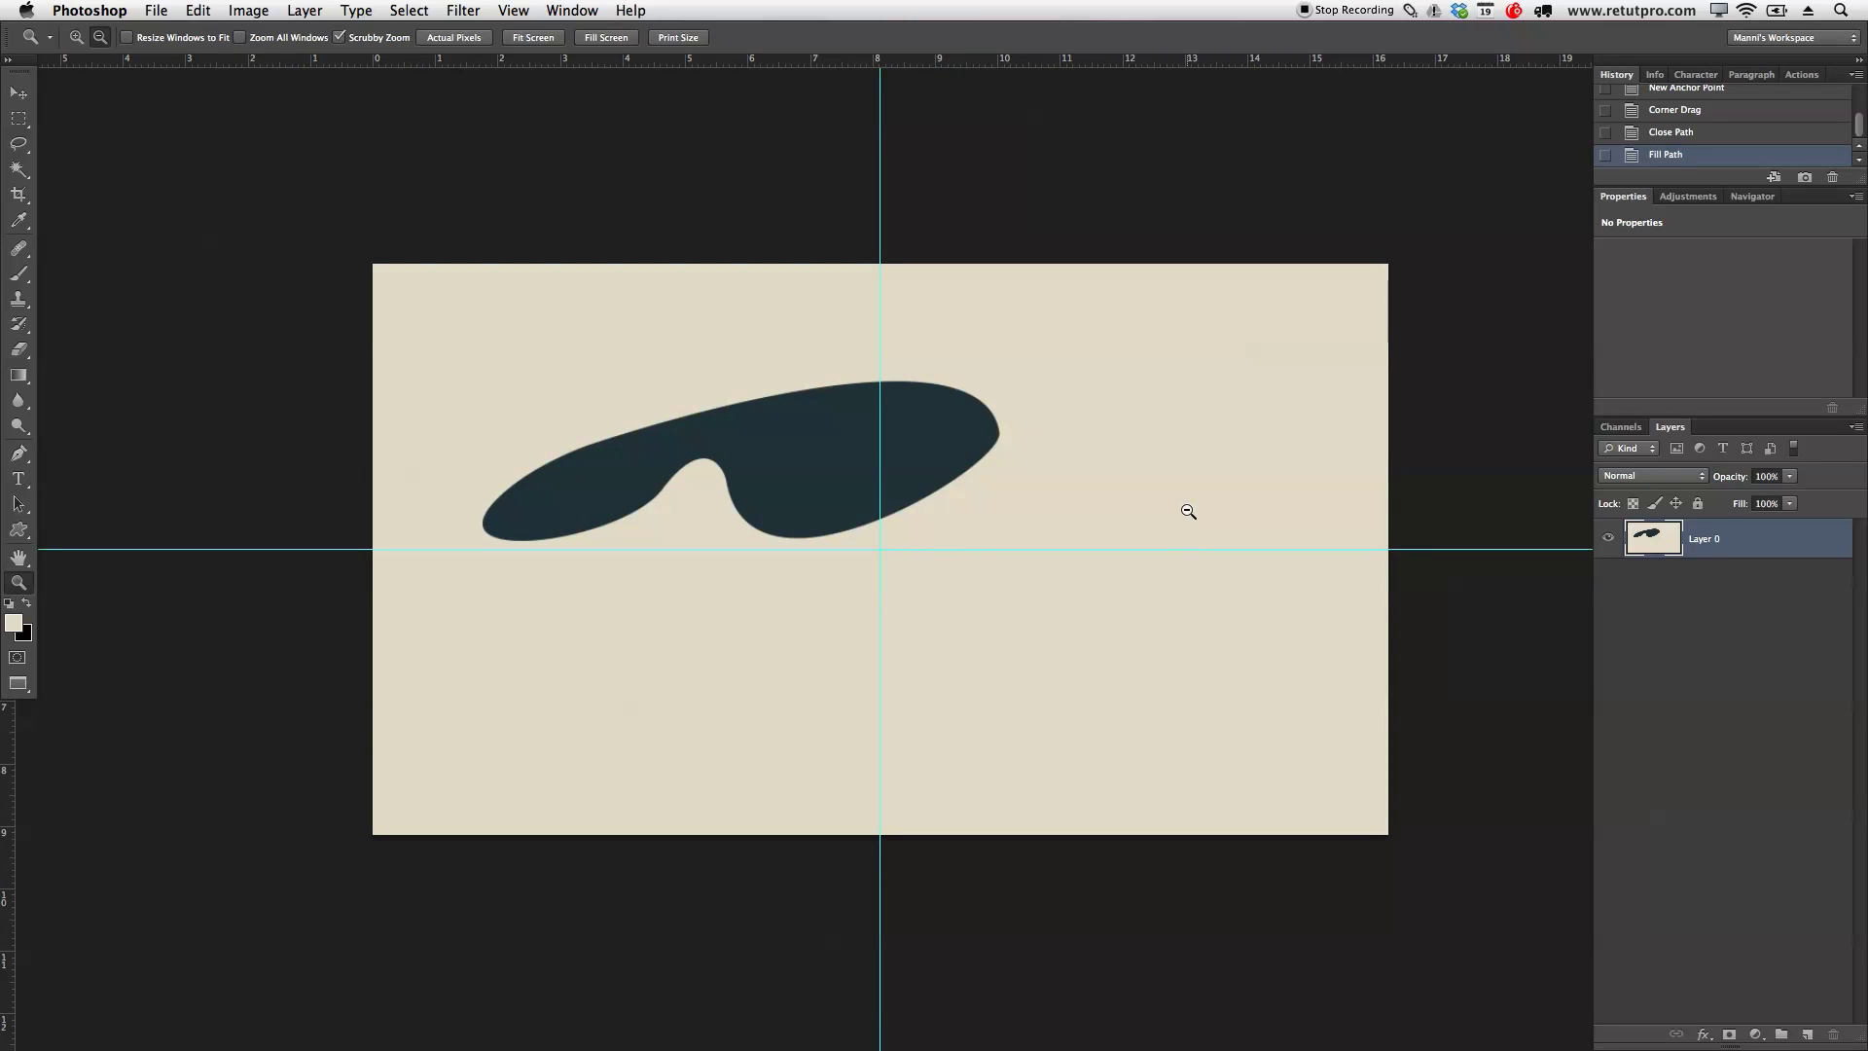
# - Draw an open straight-segment path of seven corner anchors below the navy shape
pyautogui.press('p')
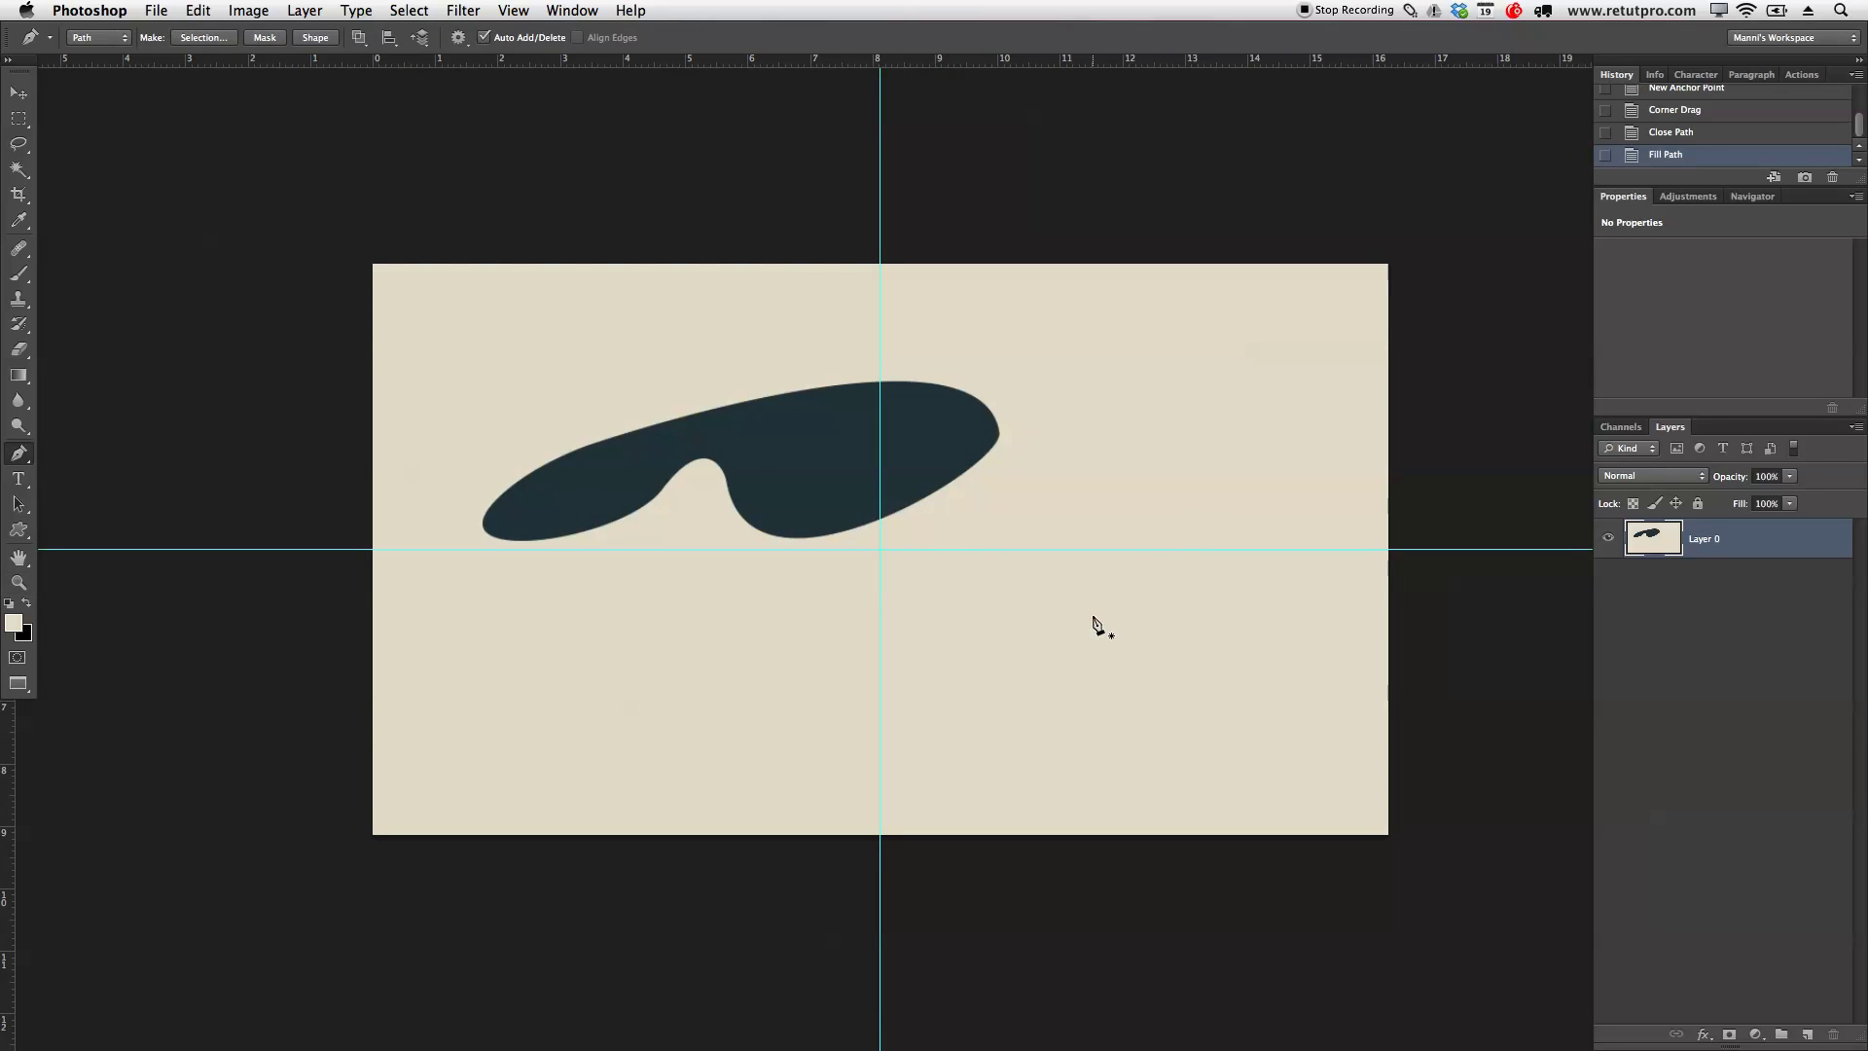
pyautogui.click(691, 633)
pyautogui.click(1049, 633)
pyautogui.click(1069, 385)
pyautogui.click(1230, 399)
pyautogui.click(1242, 590)
pyautogui.click(1163, 760)
pyautogui.click(913, 750)
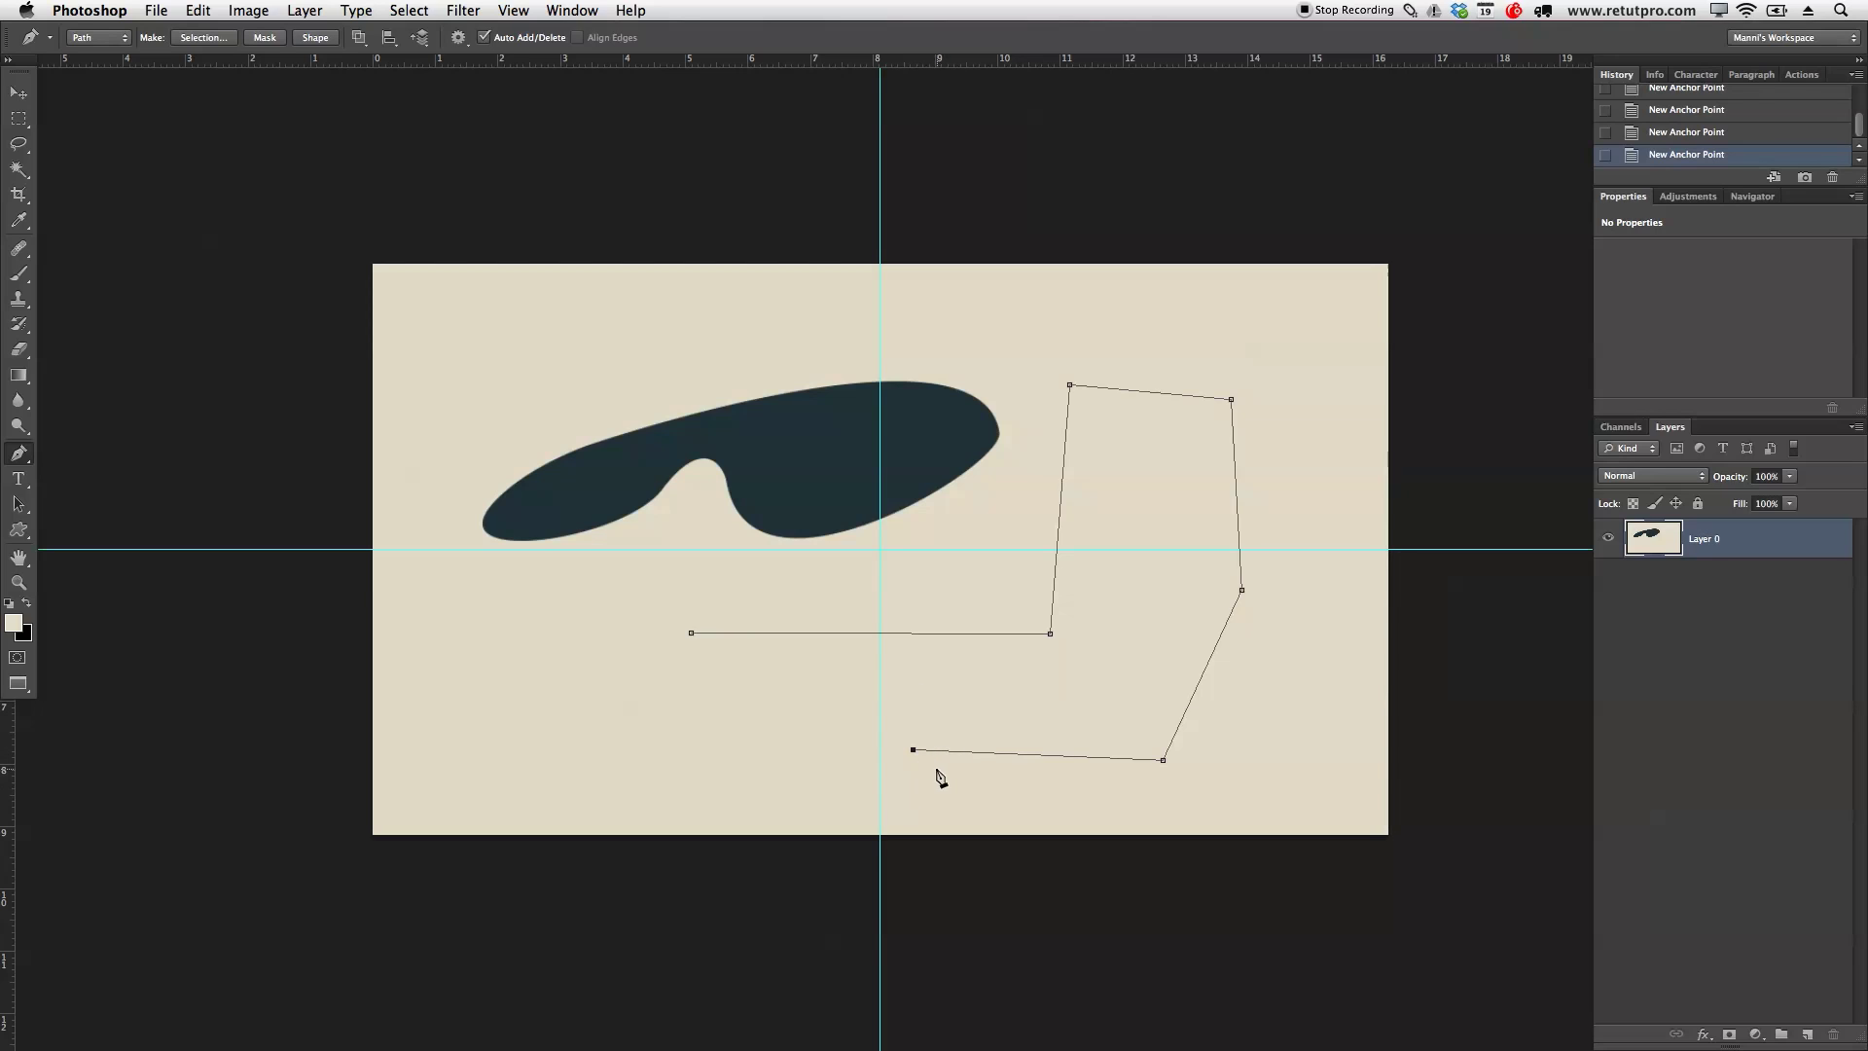
# - Trim the path's last three end segments so it ends at the right-side anchor
pyautogui.click(912, 751)
pyautogui.press('BackSpace')
pyautogui.click(1164, 761)
pyautogui.press('BackSpace')
pyautogui.click(1242, 590)
pyautogui.press('BackSpace')
# - Start a second open path below, placing eight corner anchors around a lower outline
pyautogui.click(1183, 731)
pyautogui.click(871, 761)
pyautogui.click(713, 741)
pyautogui.click(675, 690)
pyautogui.click(704, 660)
pyautogui.click(762, 665)
pyautogui.click(938, 661)
pyautogui.click(1012, 701)
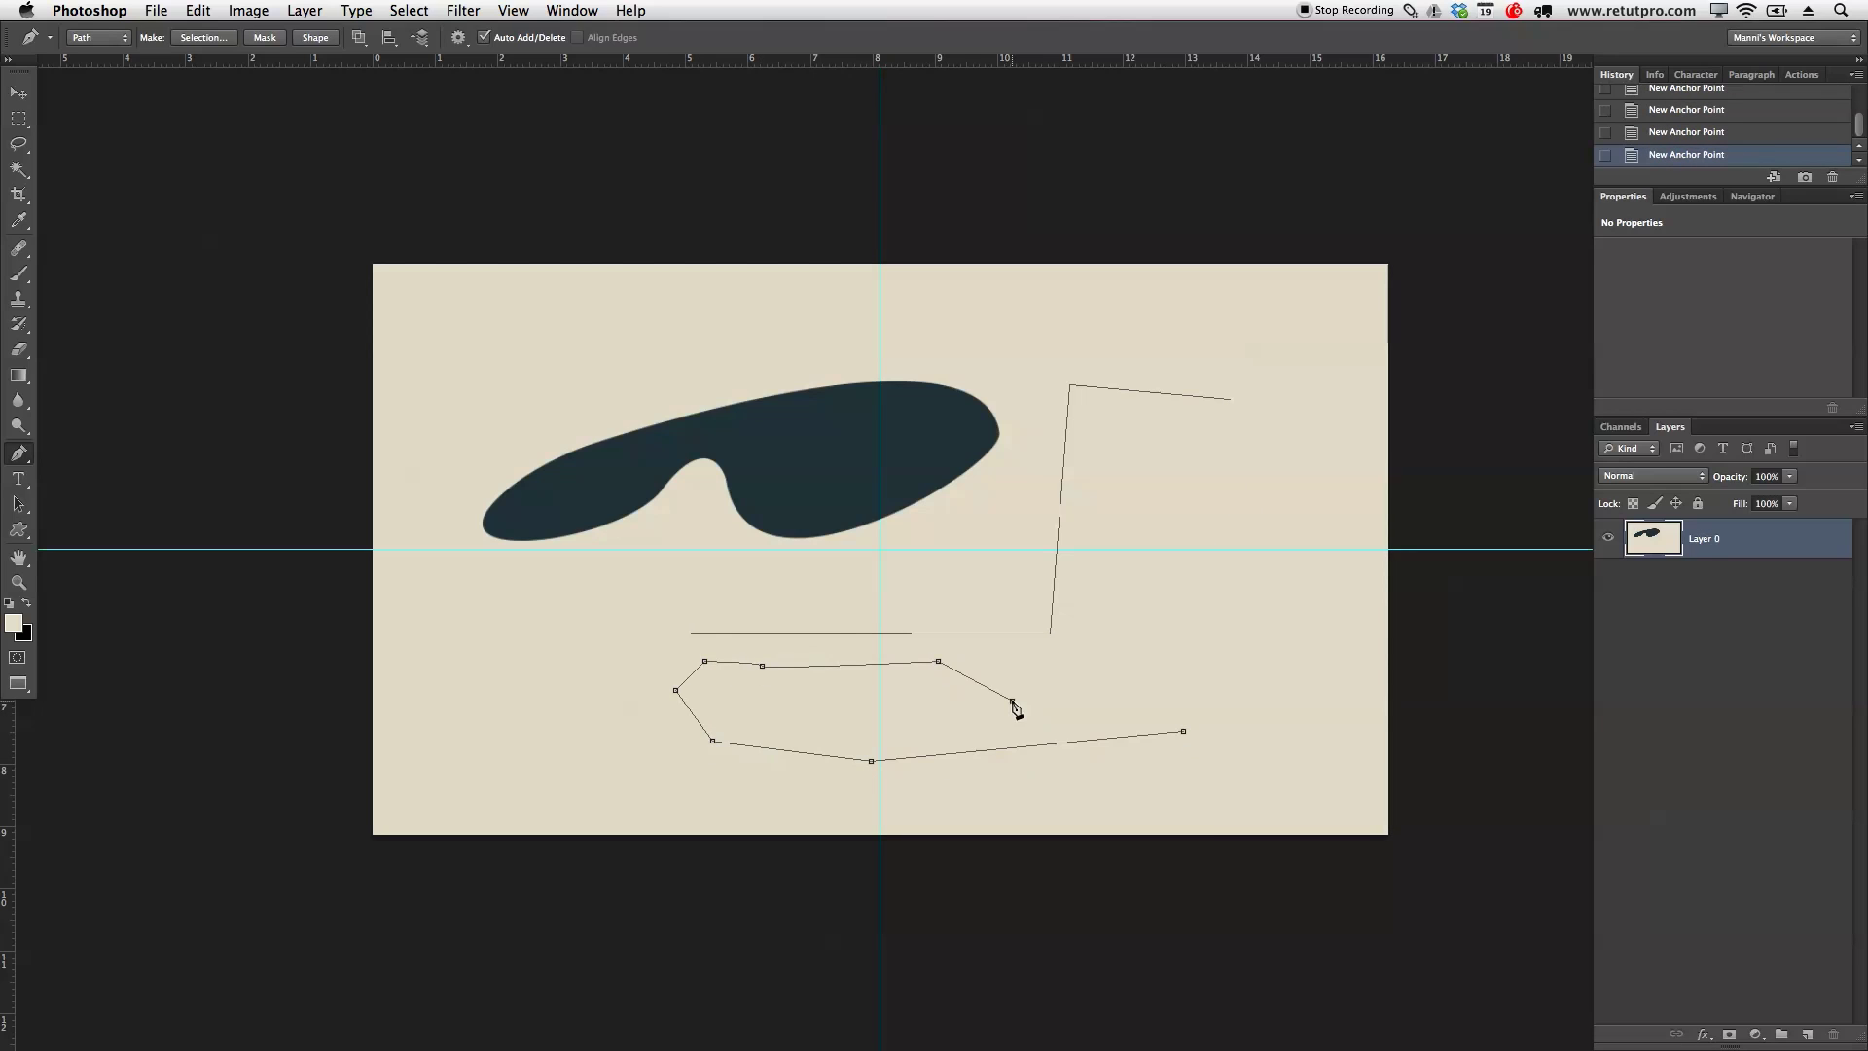
# - Add anchors to the lower path's segments and drag them to bend the segments into curves
pyautogui.click(29, 456)
pyautogui.click(115, 485)
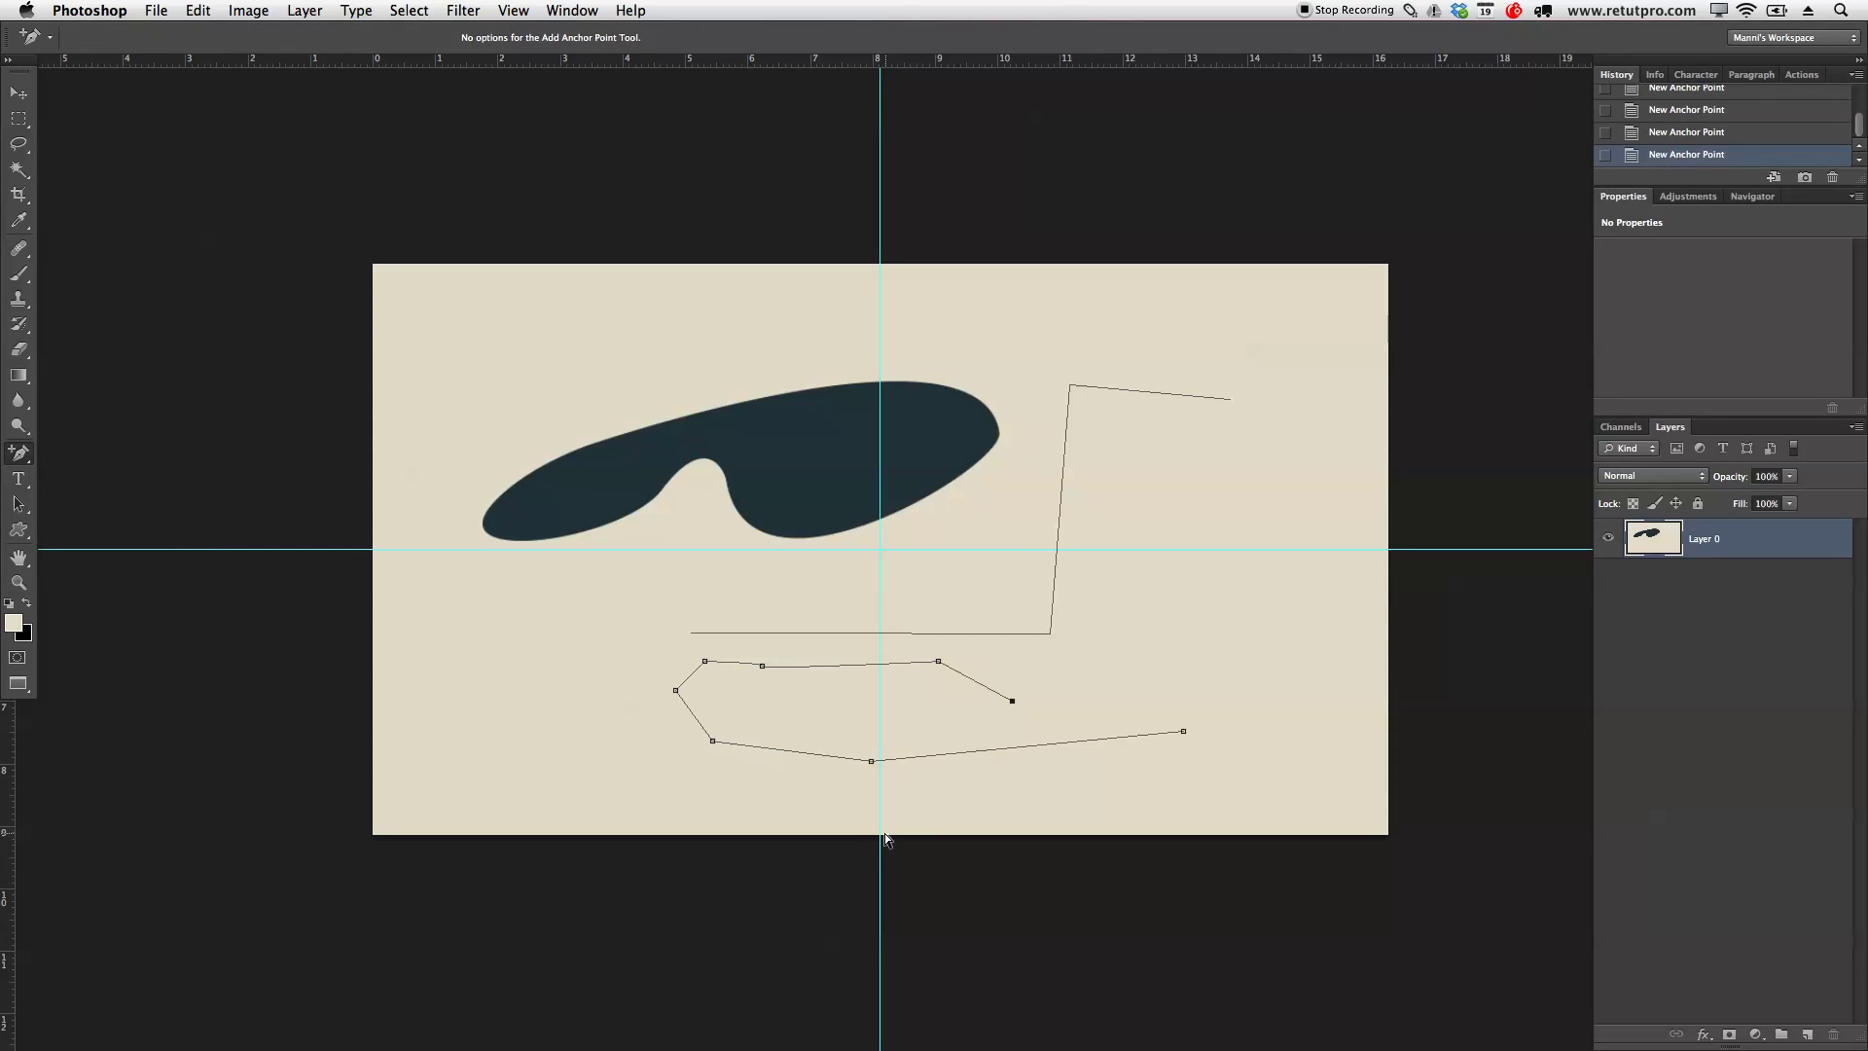
pyautogui.click(791, 751)
pyautogui.moveTo(792, 758); pyautogui.dragTo(790, 780)
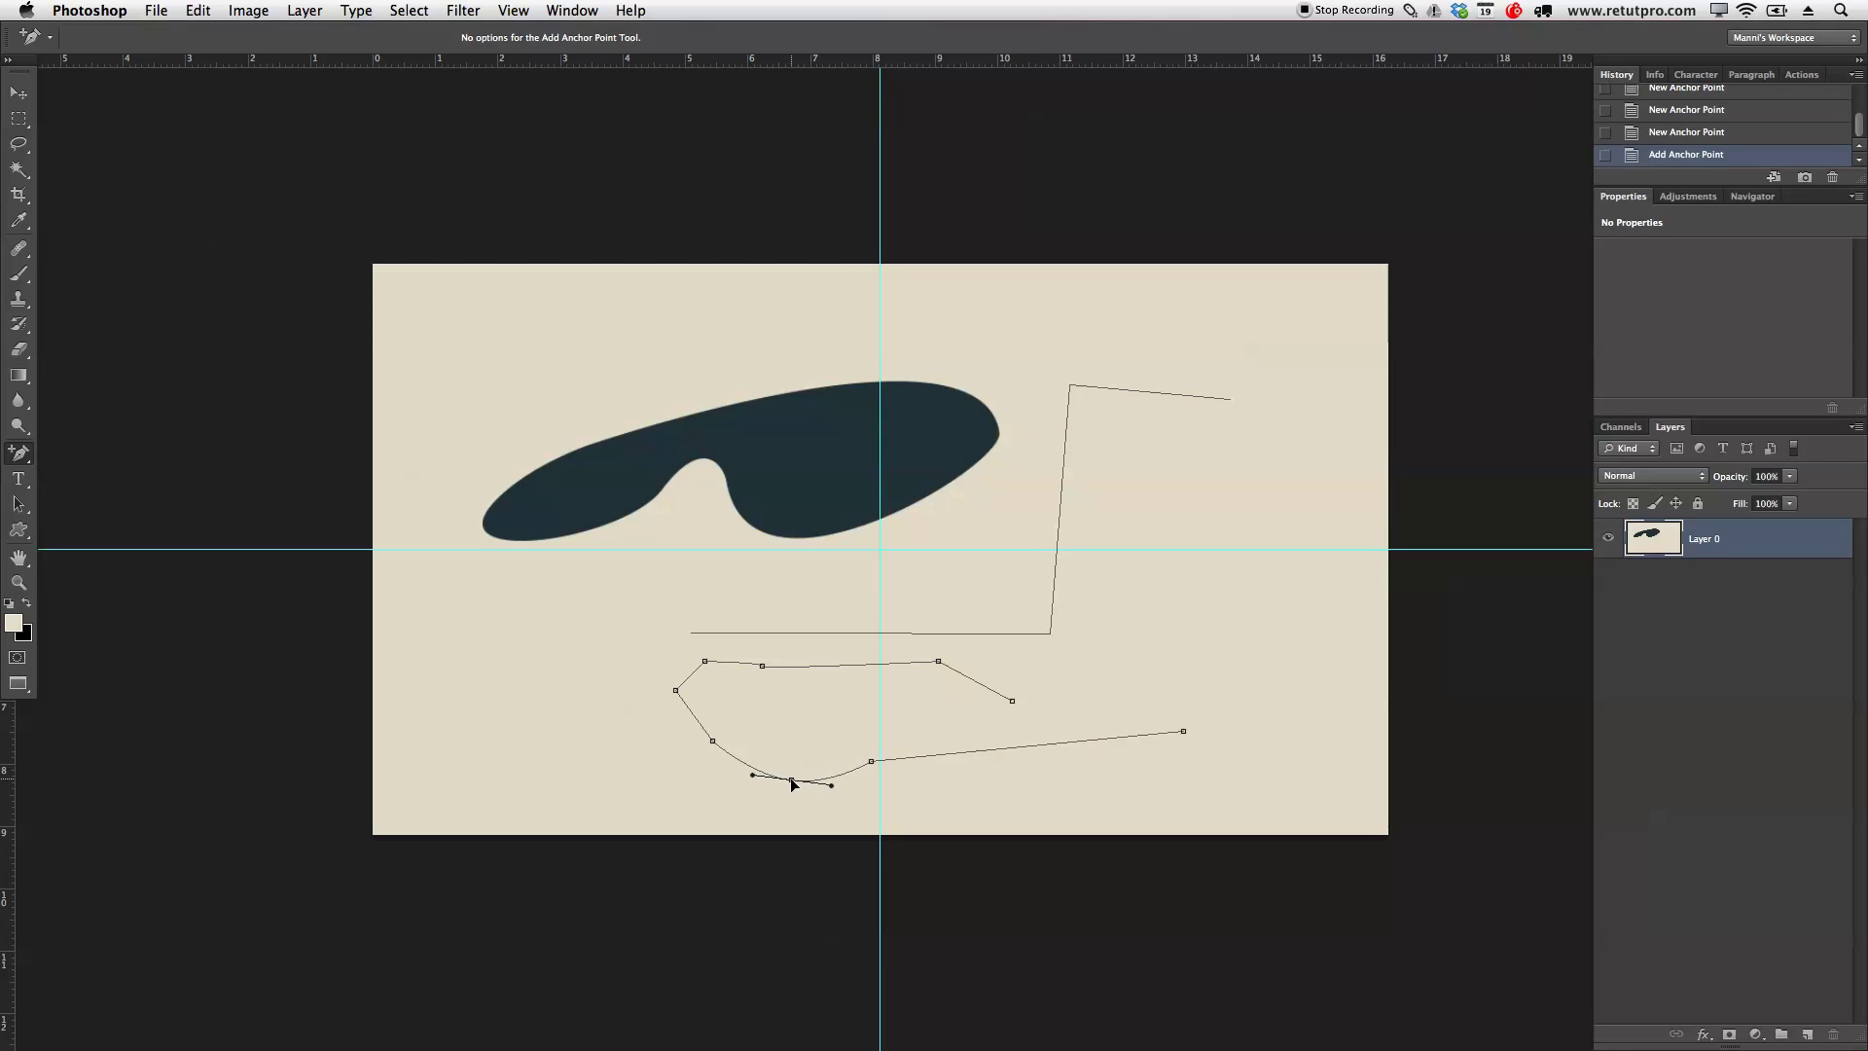
pyautogui.click(952, 751)
pyautogui.moveTo(951, 755); pyautogui.dragTo(933, 713)
pyautogui.moveTo(837, 668); pyautogui.dragTo(821, 709)
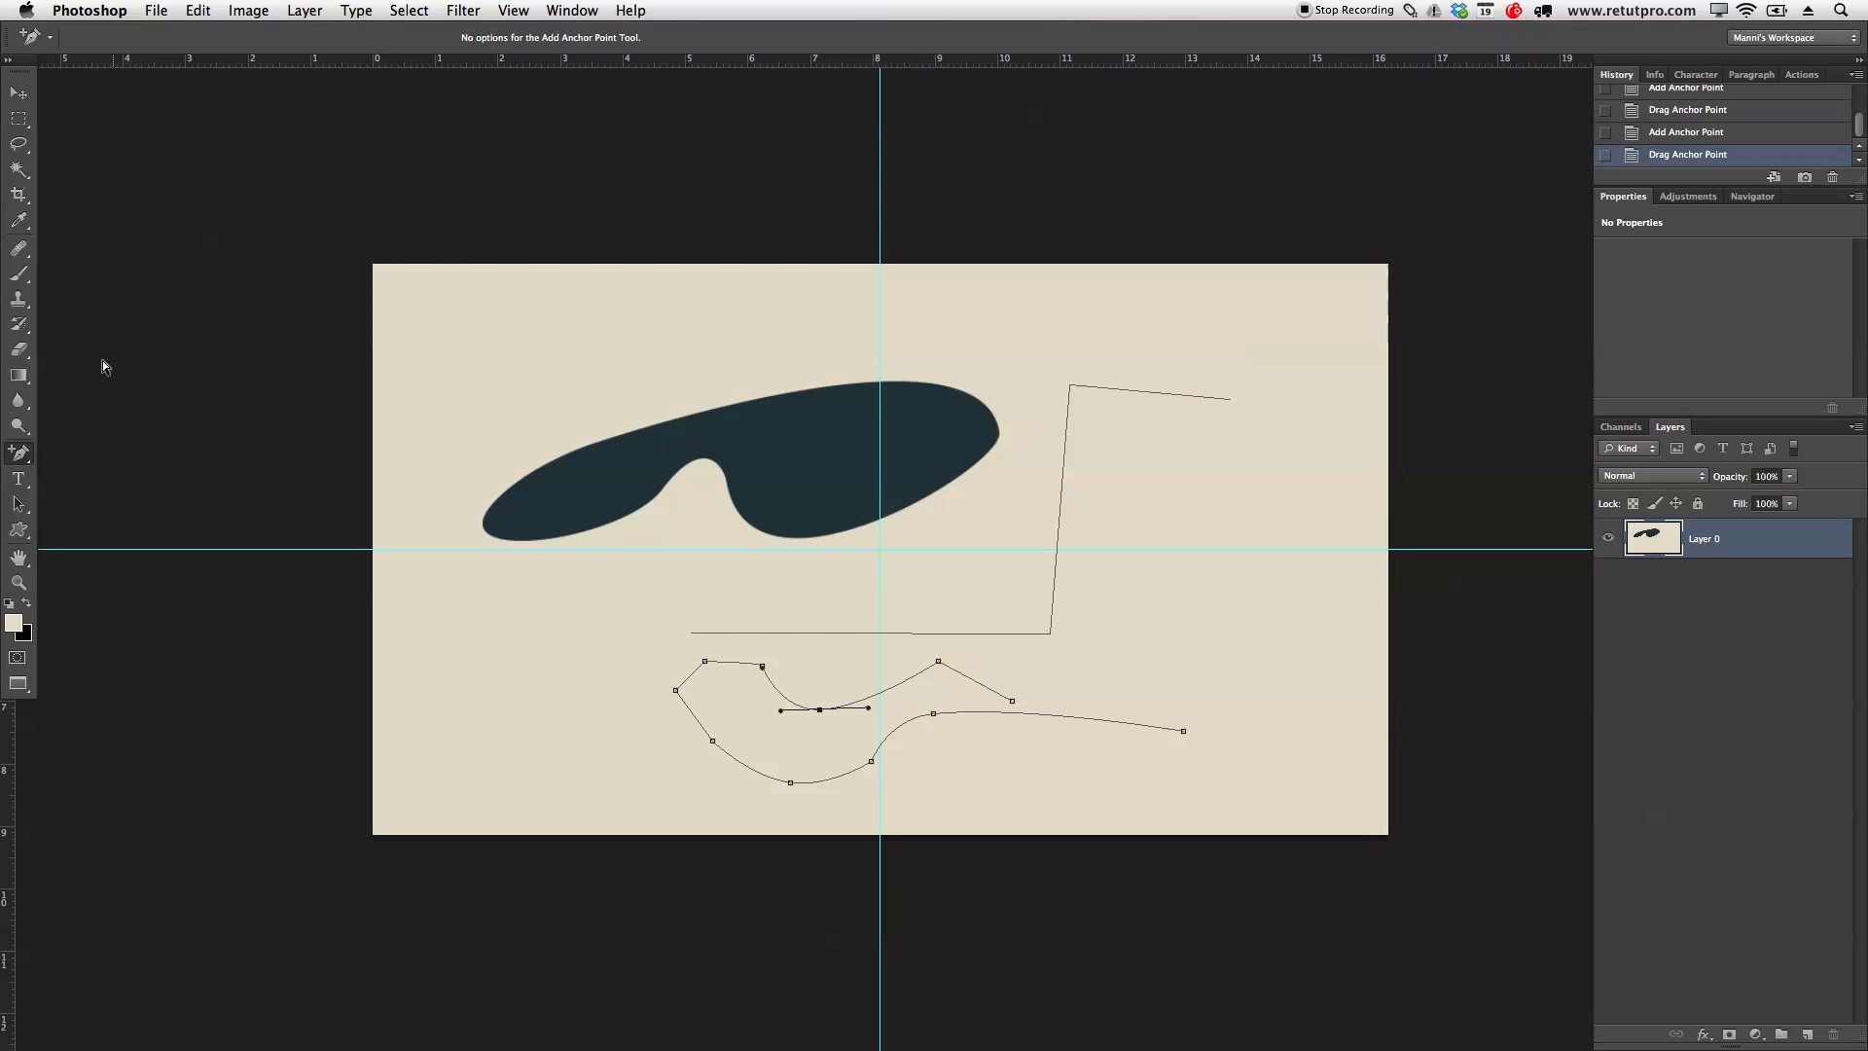
# - Delete five anchors from the lower path, leaving one long straight bottom segment
pyautogui.moveTo(19, 453); pyautogui.dragTo(64, 463)
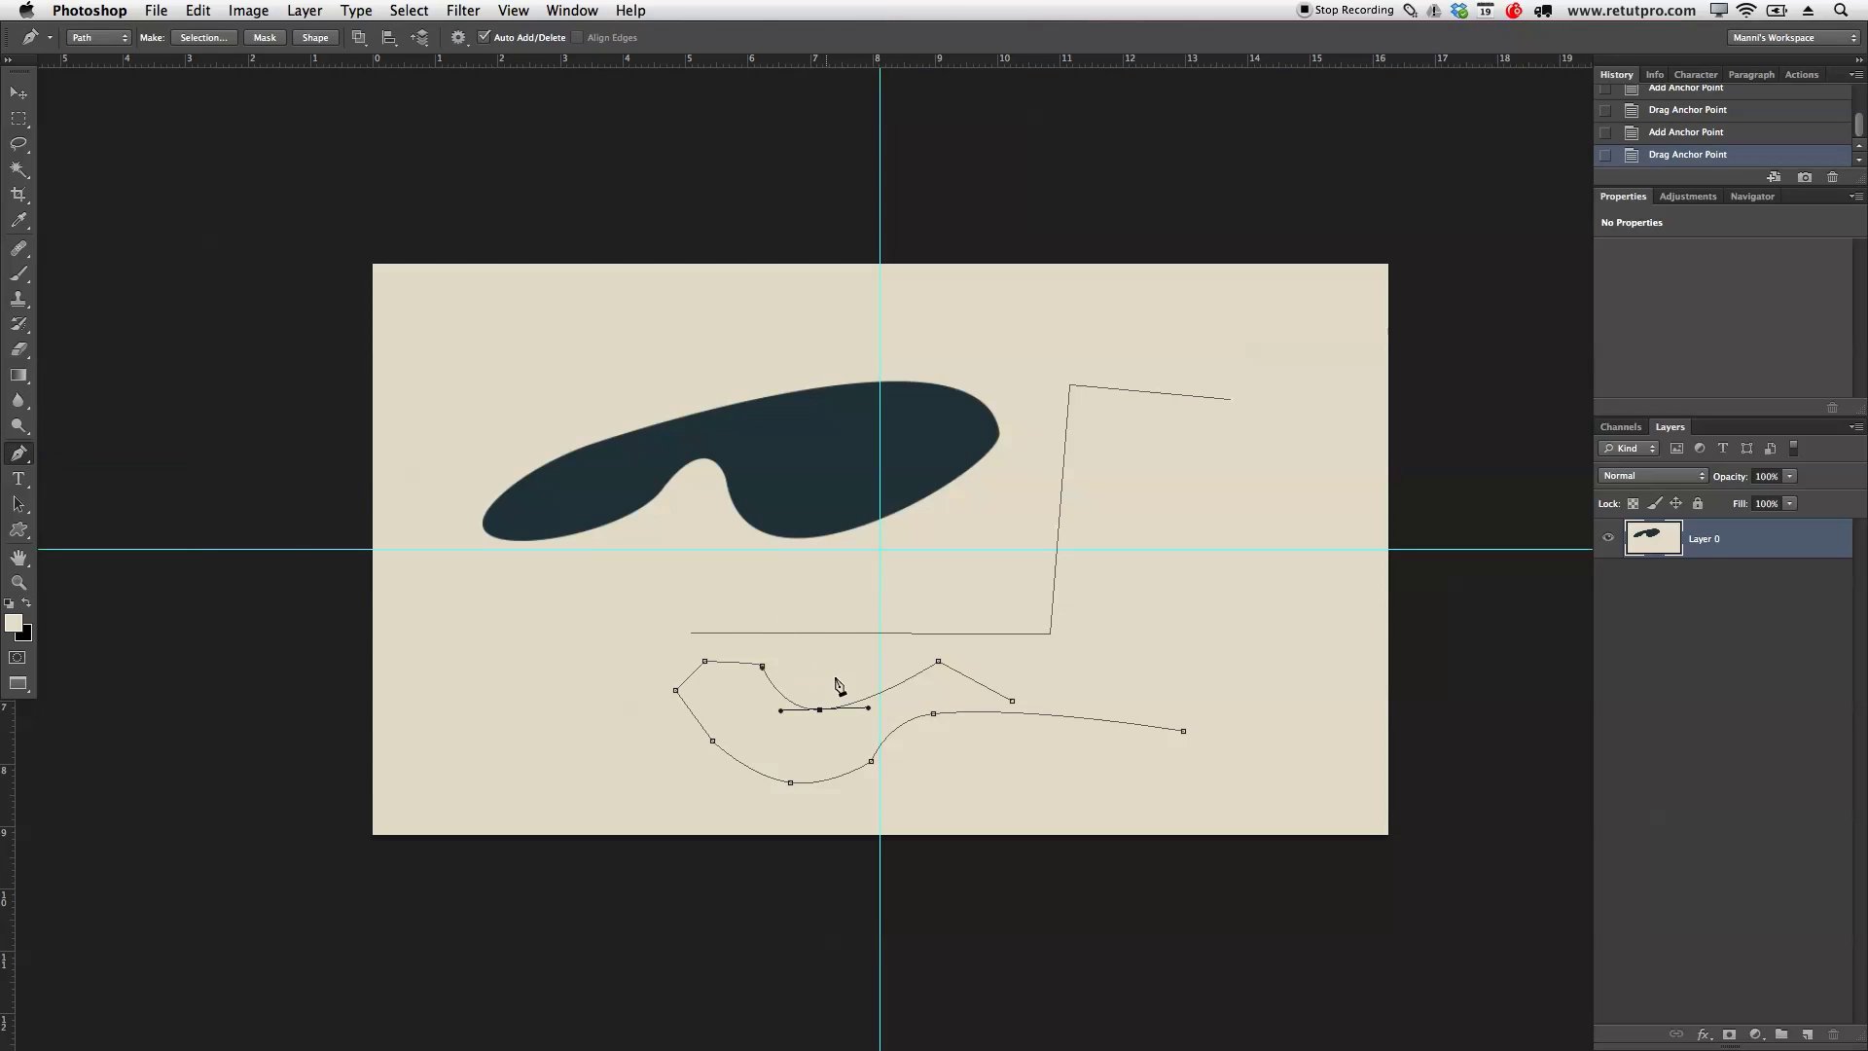
pyautogui.click(933, 713)
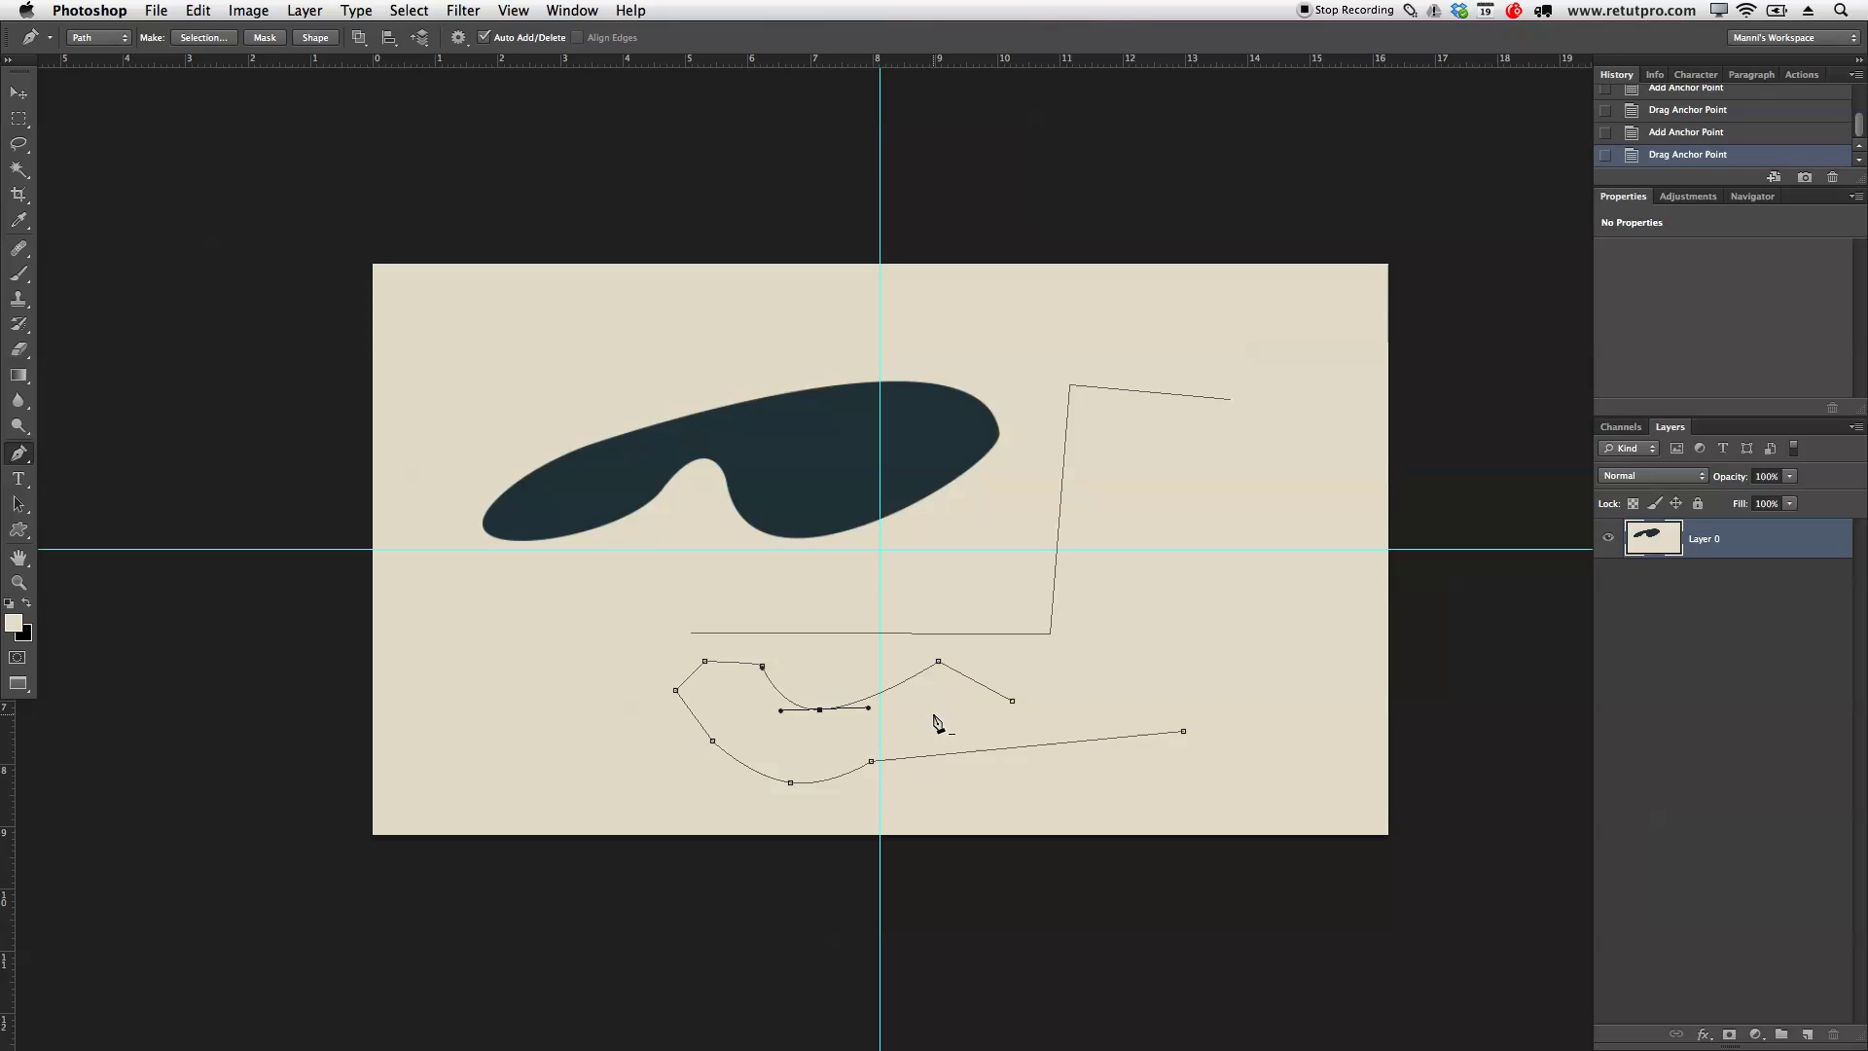
pyautogui.click(870, 760)
pyautogui.click(791, 782)
pyautogui.click(714, 743)
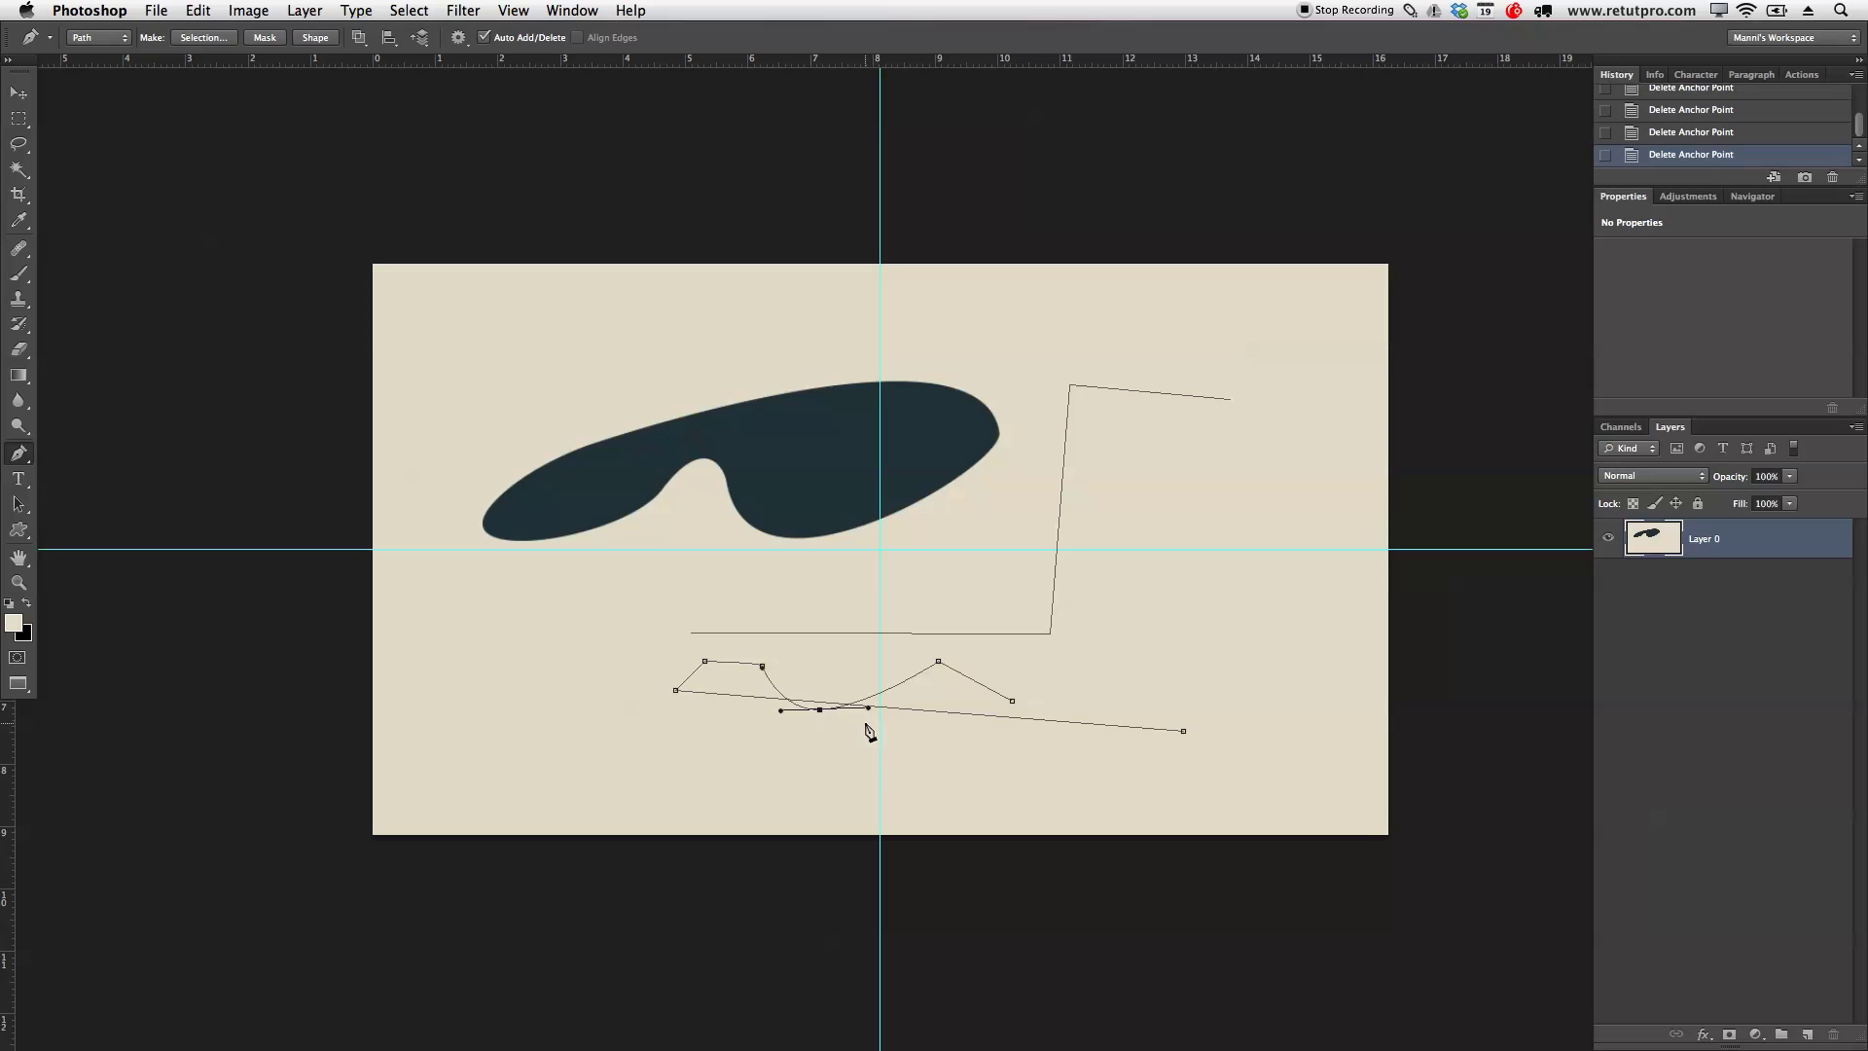
pyautogui.click(820, 711)
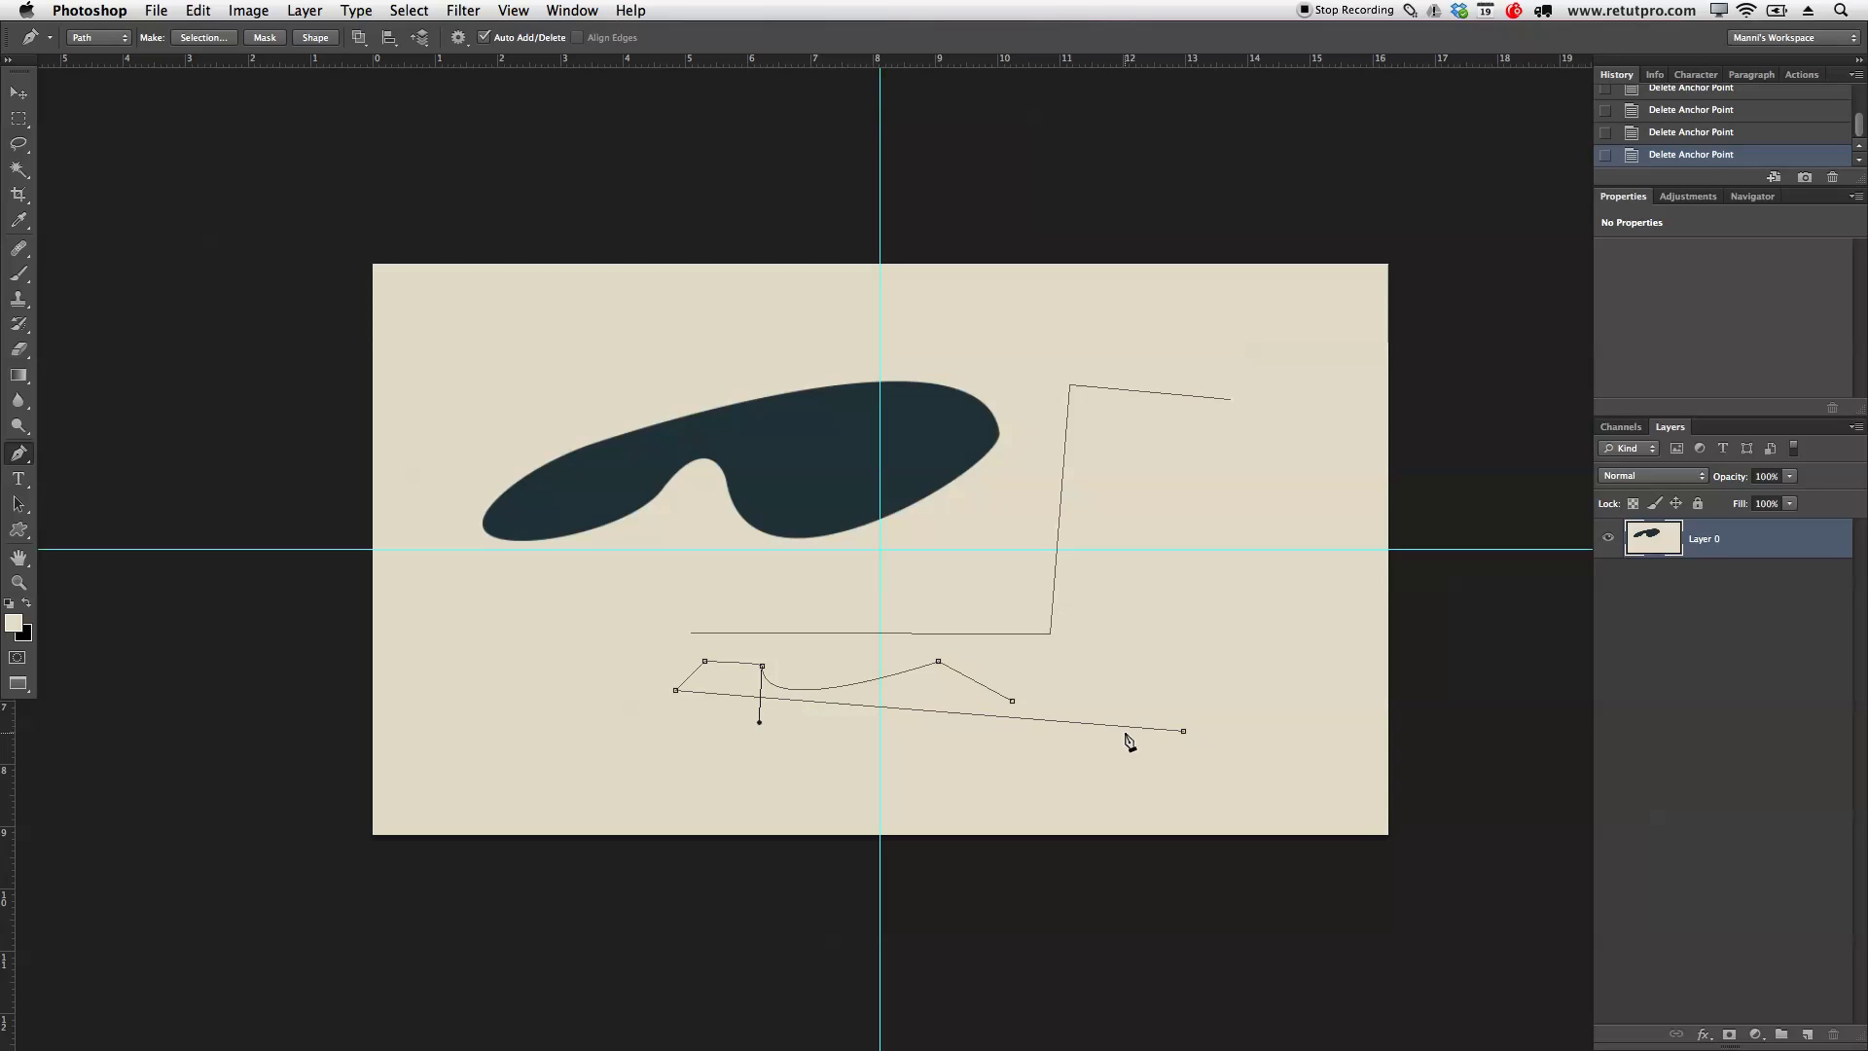